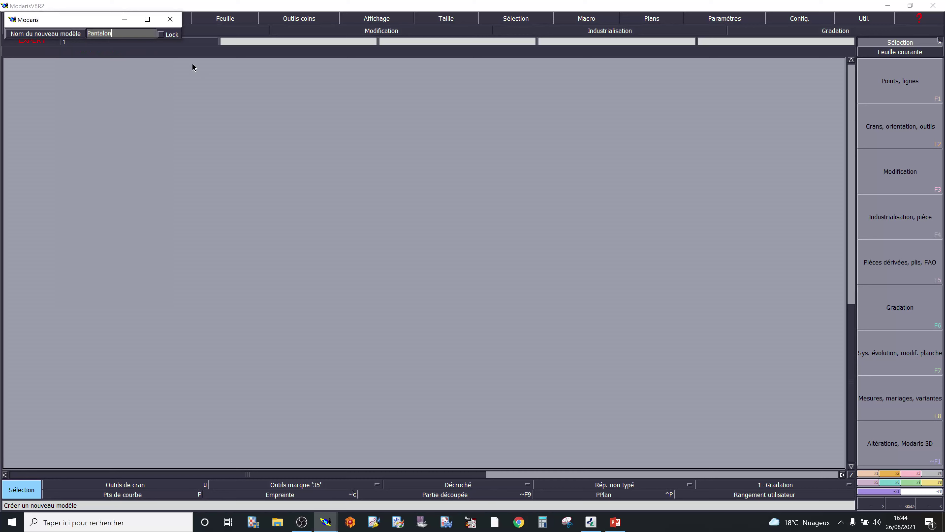
Create the new model named Pantalon and add a new empty sheet to it
{"action": "key", "text": "Return"}
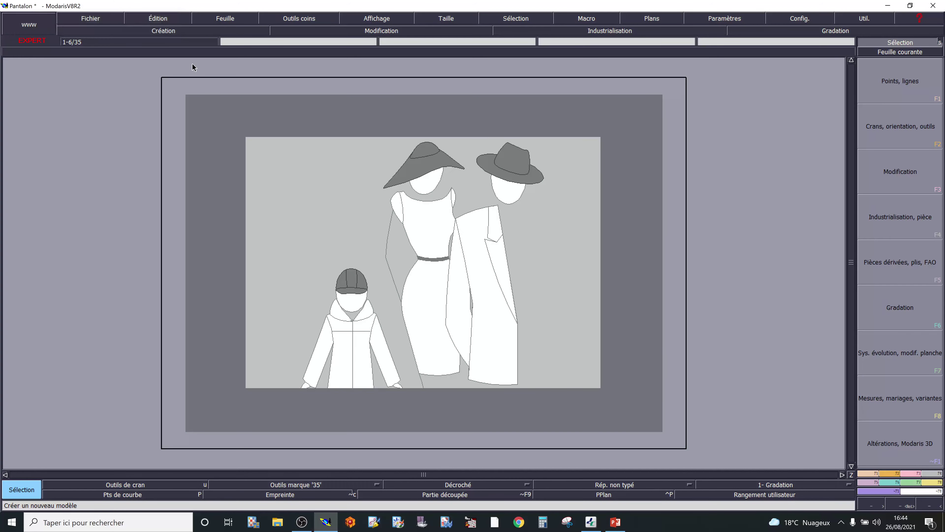
{"action": "left_click", "coordinate": [203, 21]}
{"action": "left_click", "coordinate": [211, 29]}
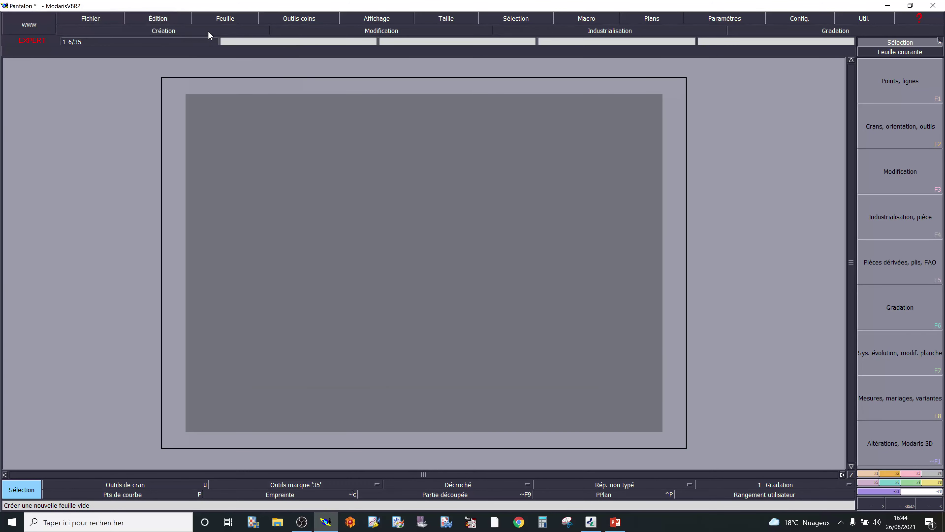
Make the Construction plane the working plane
{"action": "left_click", "coordinate": [660, 17]}
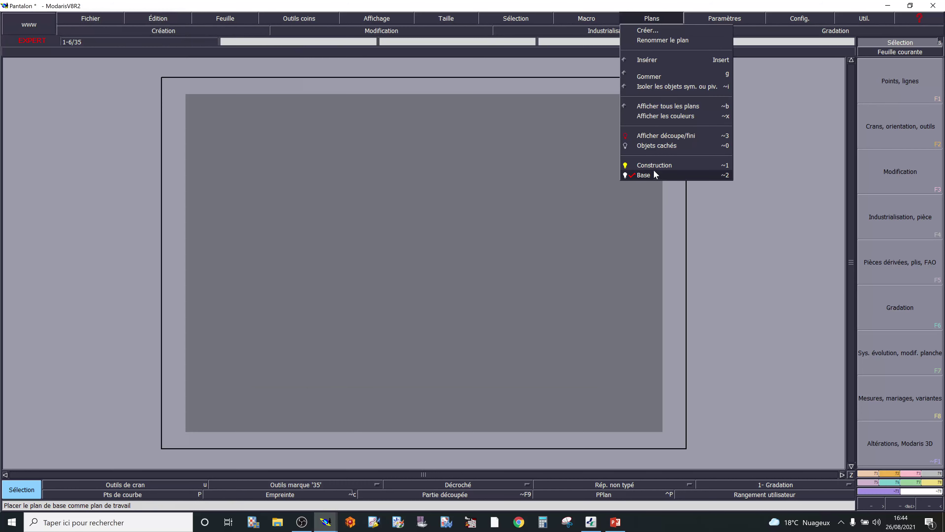
{"action": "left_click", "coordinate": [649, 164]}
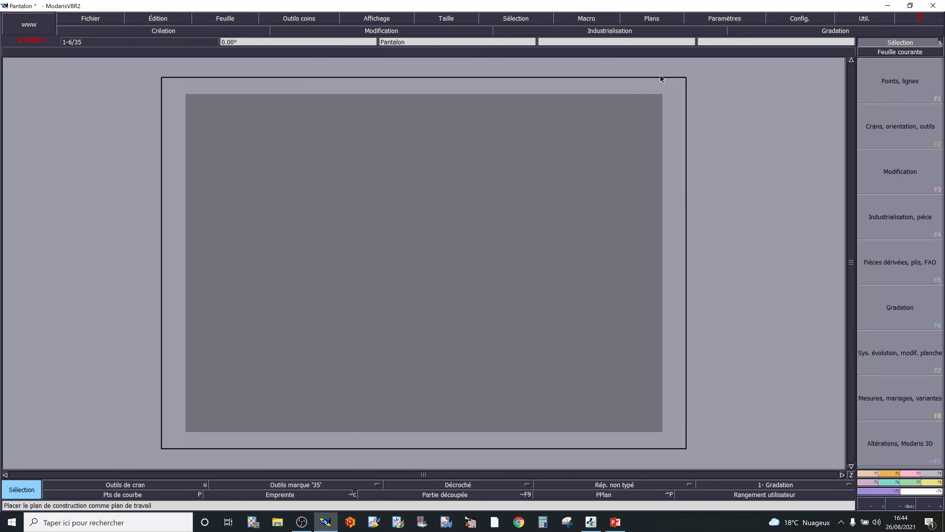
{"action": "left_click", "coordinate": [652, 20]}
{"action": "left_click", "coordinate": [763, 128]}
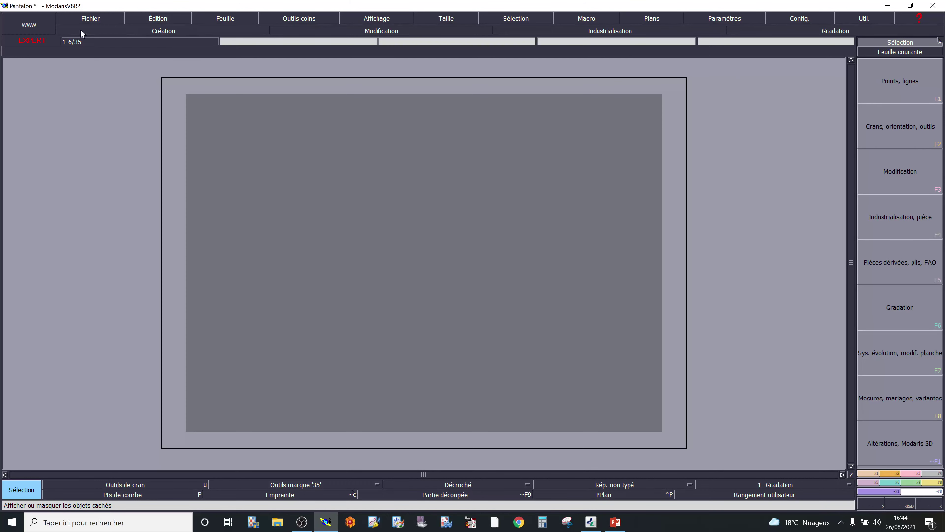
Draw a tall upright rectangle 230 mm wide on the empty sheet and recentre the view on it
{"action": "left_click", "coordinate": [895, 477]}
{"action": "left_click", "coordinate": [900, 358]}
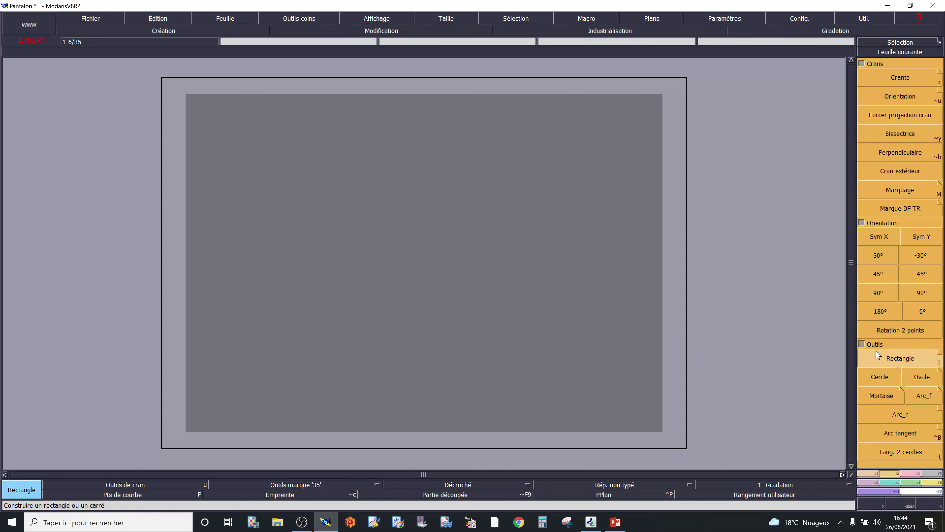
{"action": "left_click", "coordinate": [272, 120]}
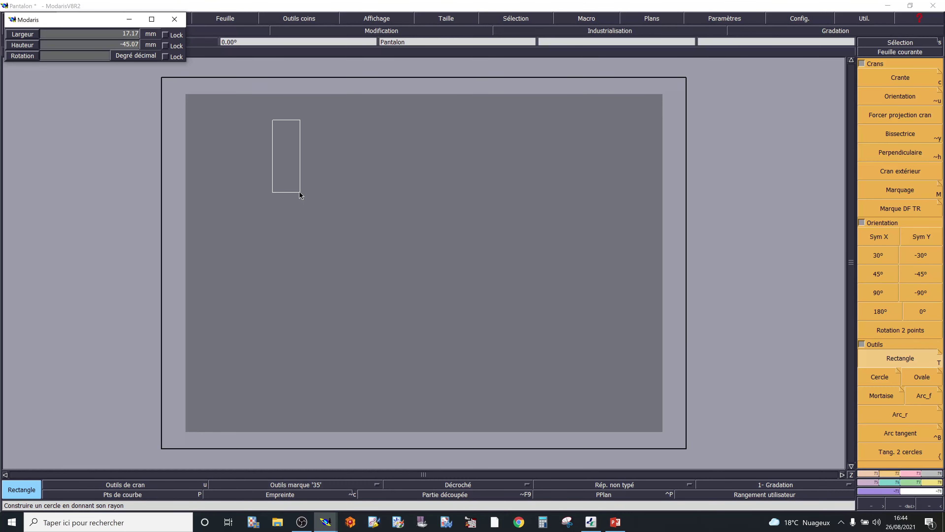
{"action": "left_click", "coordinate": [71, 33]}
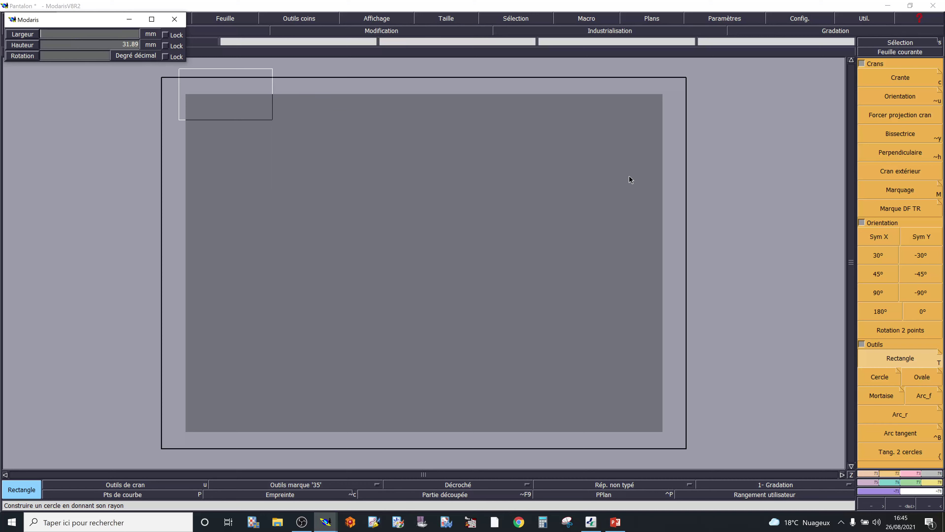
{"action": "type", "text": "230"}
{"action": "left_click", "coordinate": [55, 43]}
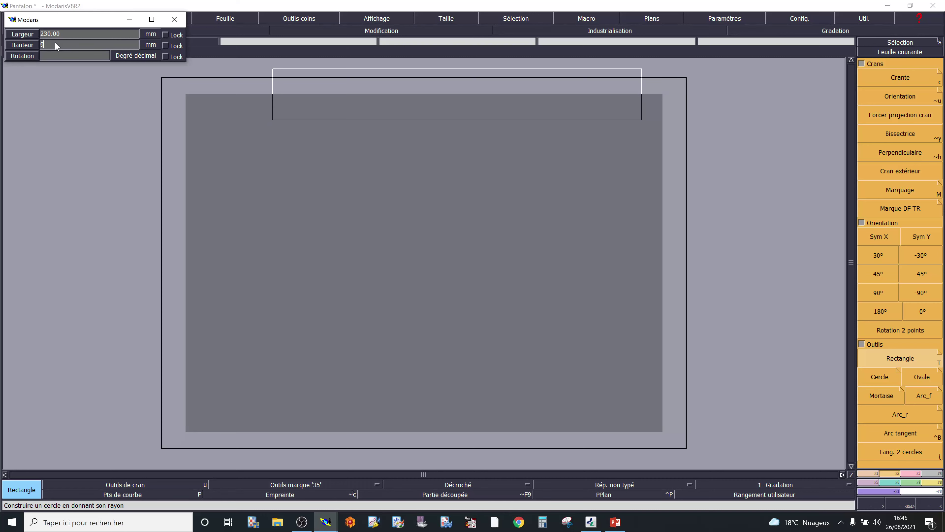
{"action": "key", "text": "Return"}
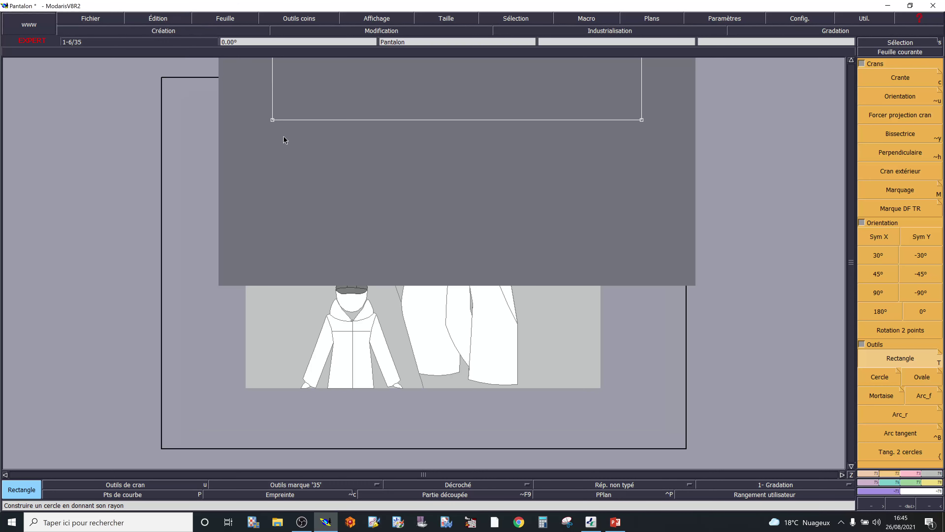
{"action": "key", "text": "z"}
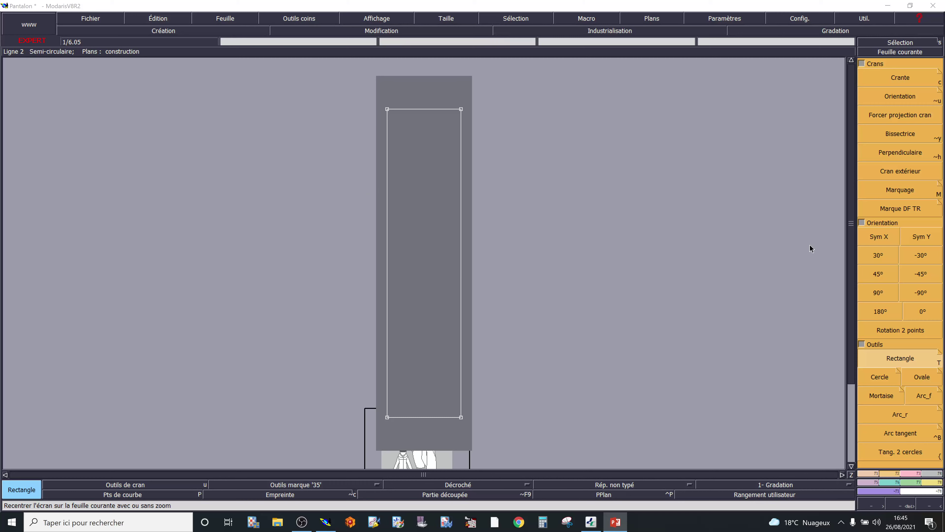
Place a Développé point at -705 mm along the rectangle's left side, measured from its lower-left corner
{"action": "left_click", "coordinate": [882, 506]}
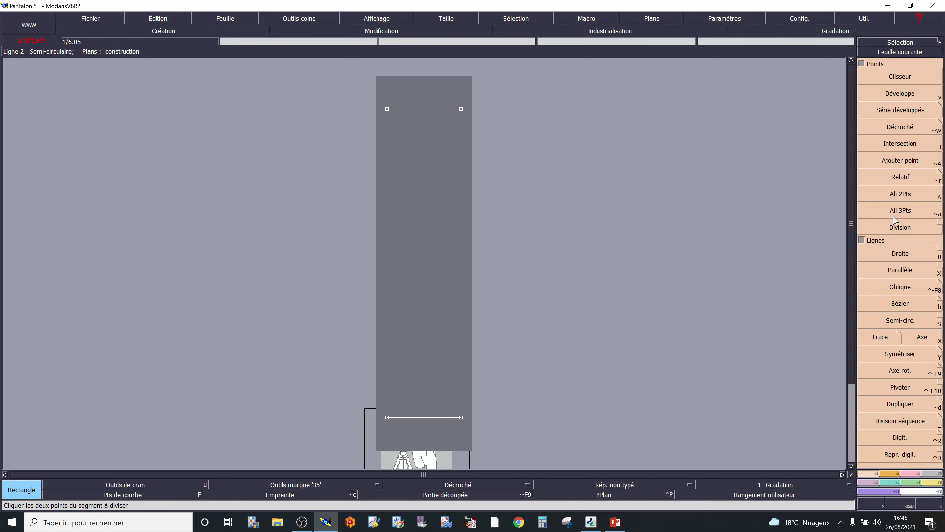
{"action": "left_click", "coordinate": [900, 93]}
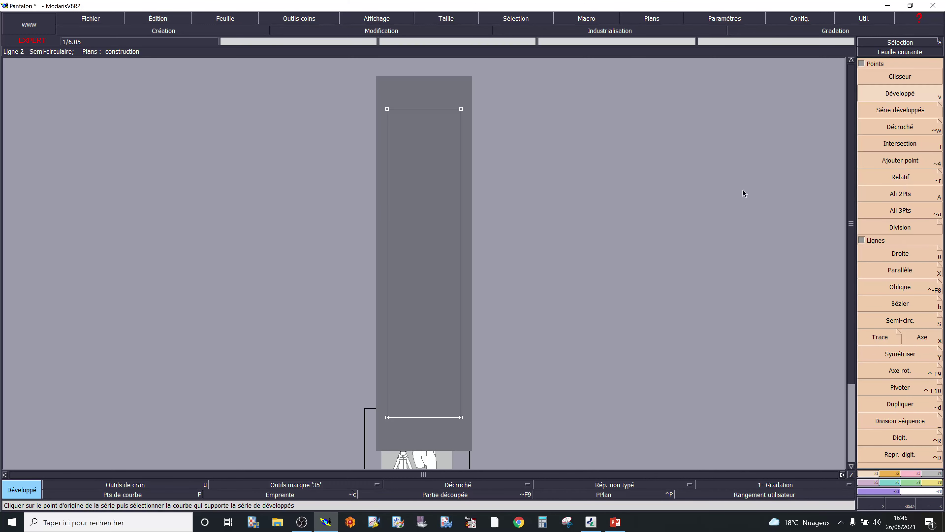
{"action": "left_click", "coordinate": [387, 417]}
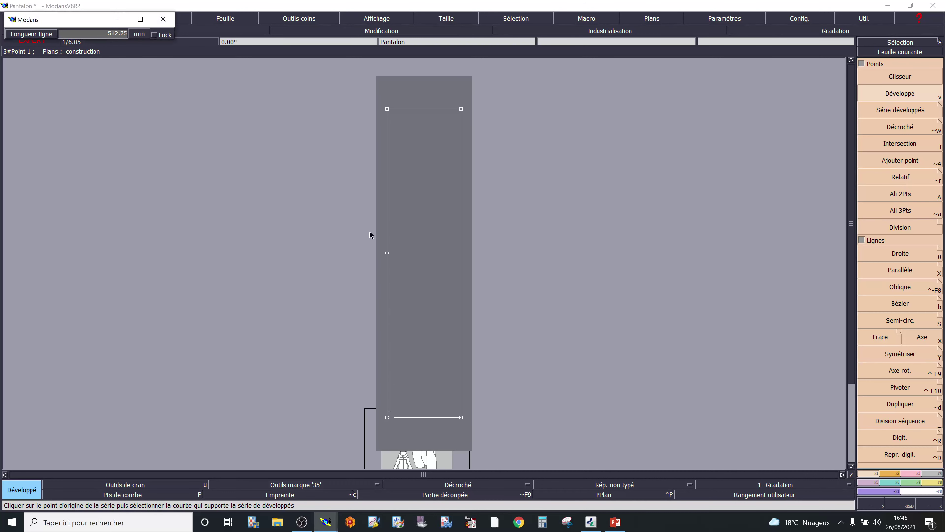
{"action": "left_click", "coordinate": [85, 34]}
{"action": "type", "text": "-705.00"}
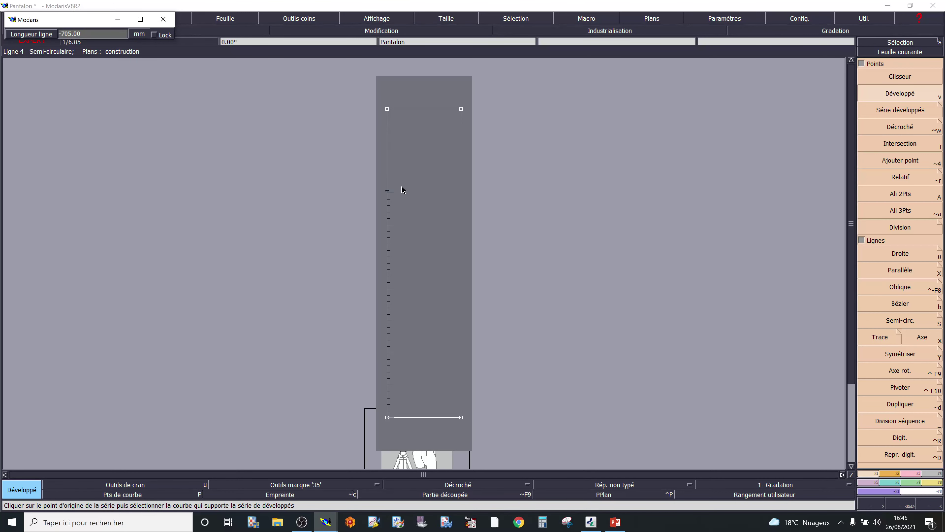
{"action": "key", "text": "Return"}
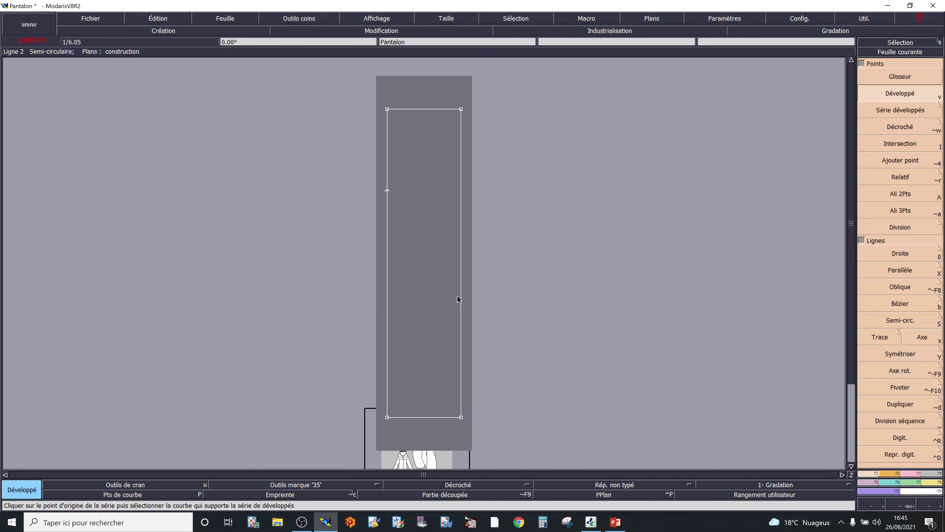
Divide the left side between the 705 mm point and the lower-left corner into 2 equal parts
{"action": "left_click", "coordinate": [886, 228]}
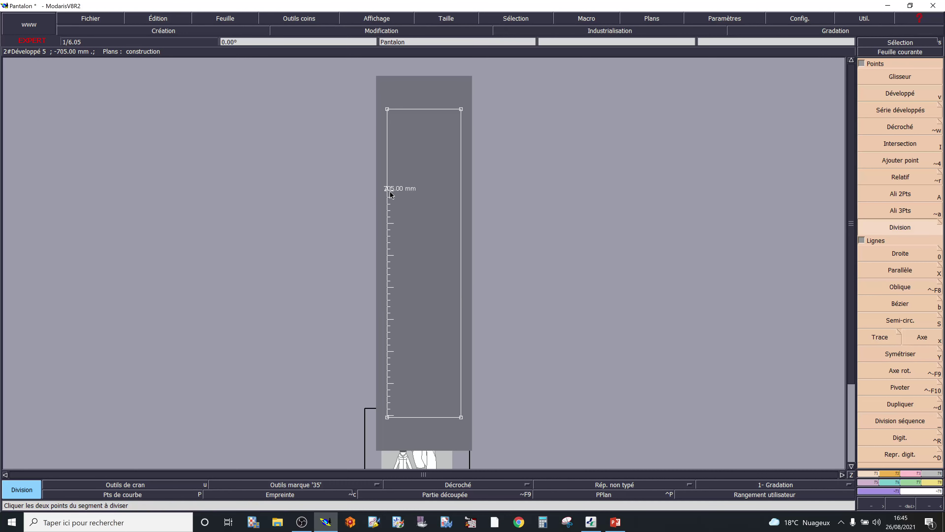
{"action": "left_click", "coordinate": [388, 190]}
{"action": "left_click", "coordinate": [388, 417]}
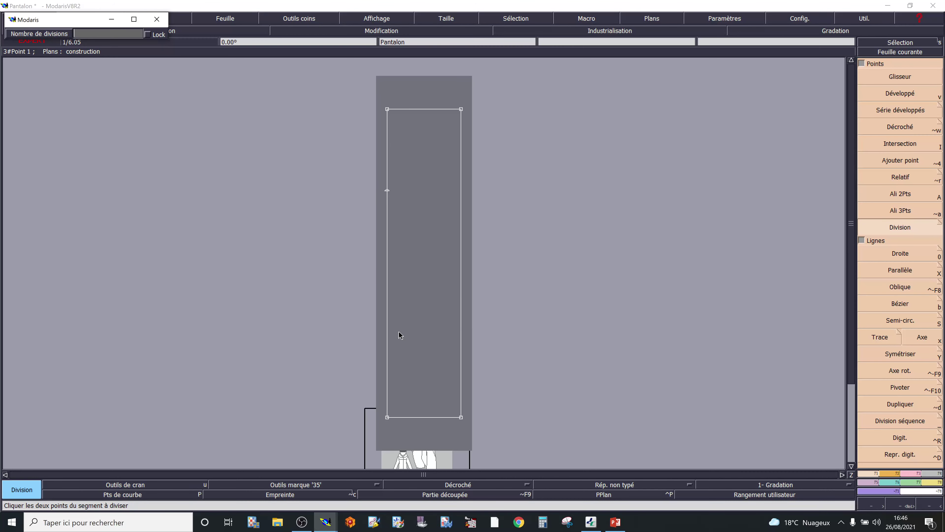
{"action": "type", "text": "2"}
{"action": "key", "text": "Return"}
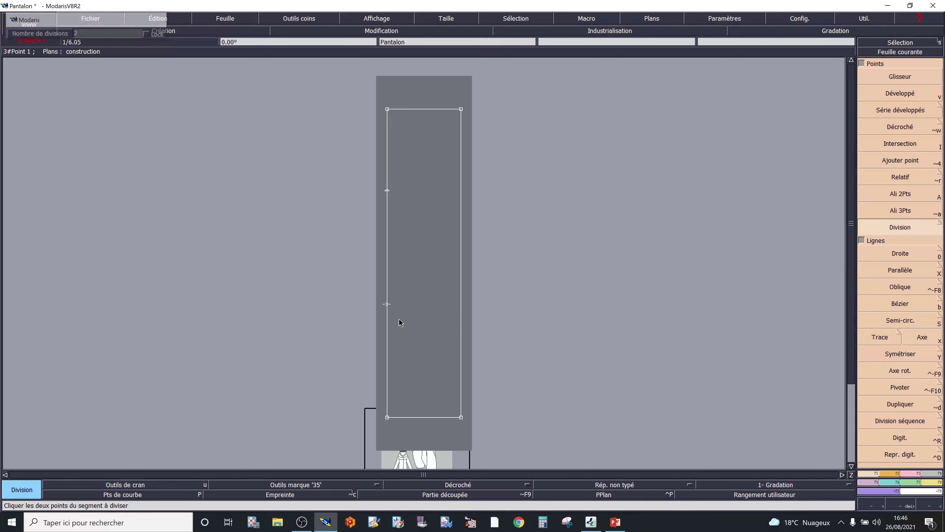
Divide the left side between the upper-left corner and the 705 mm point into 3 equal parts
{"action": "left_click", "coordinate": [387, 109]}
{"action": "left_click", "coordinate": [387, 190]}
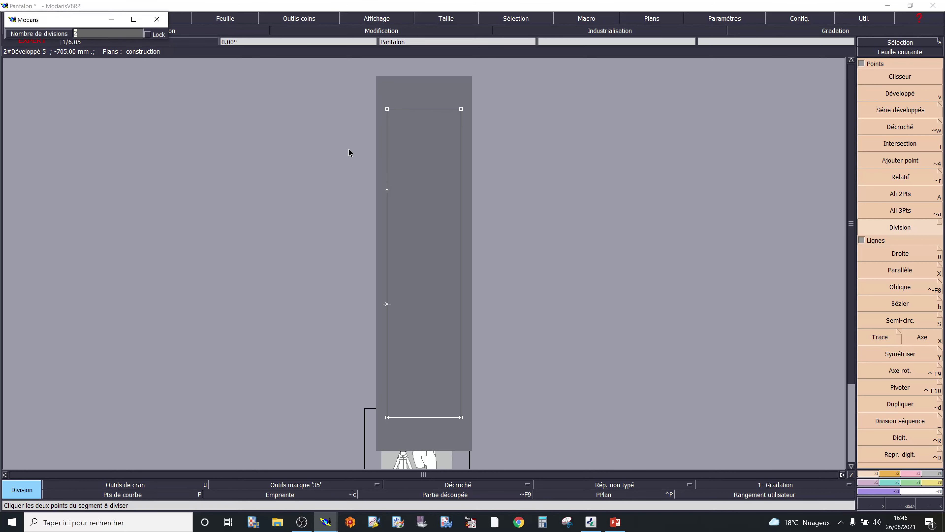
{"action": "type", "text": "3"}
{"action": "key", "text": "Return"}
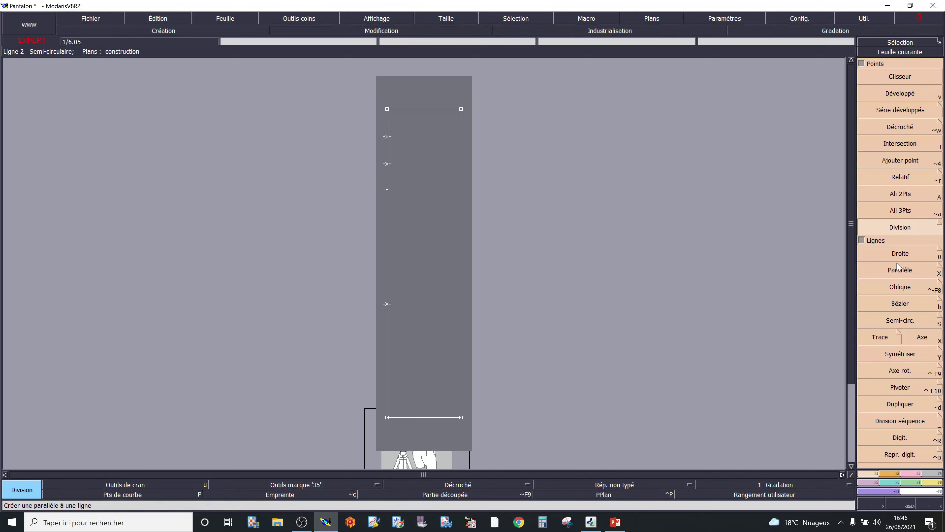
Try to draw a freehand straight line from the lower third-division point to the rectangle's right side, and undo it
{"action": "left_click", "coordinate": [908, 258]}
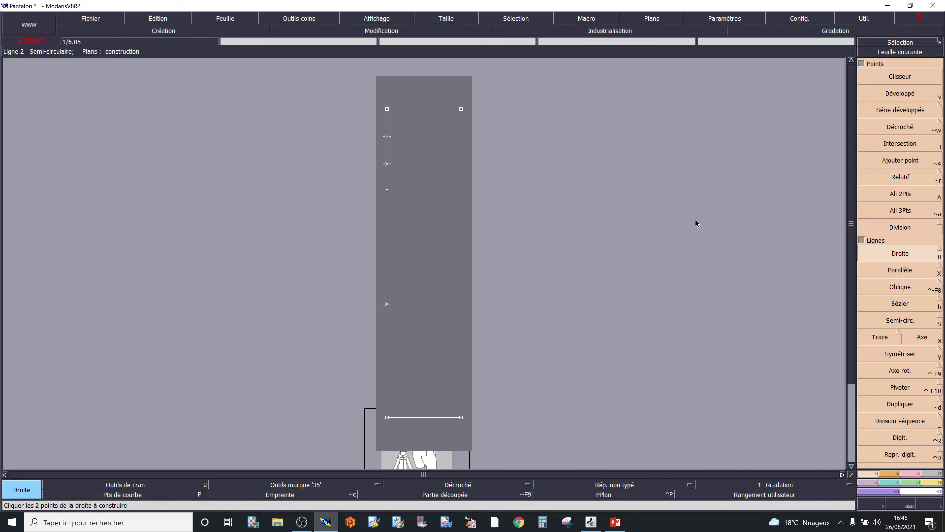
{"action": "left_click", "coordinate": [388, 164]}
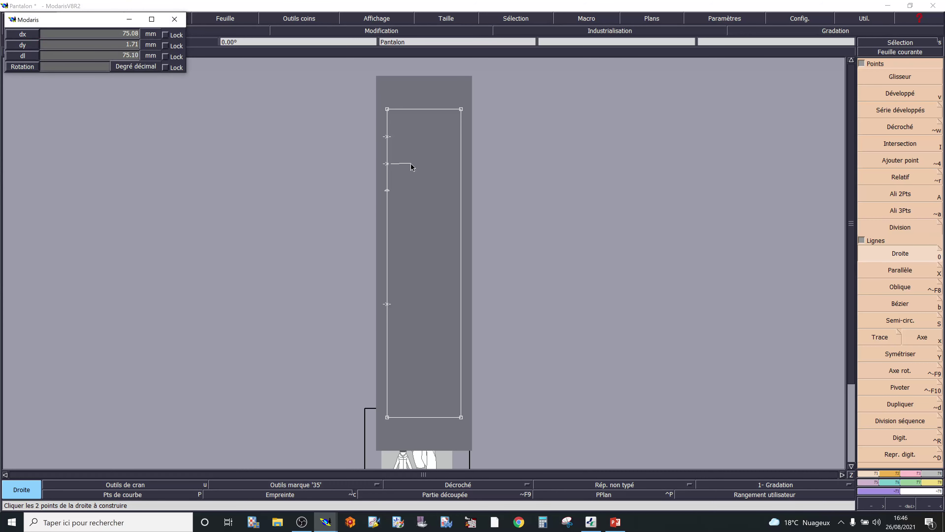
{"action": "left_click", "coordinate": [462, 164]}
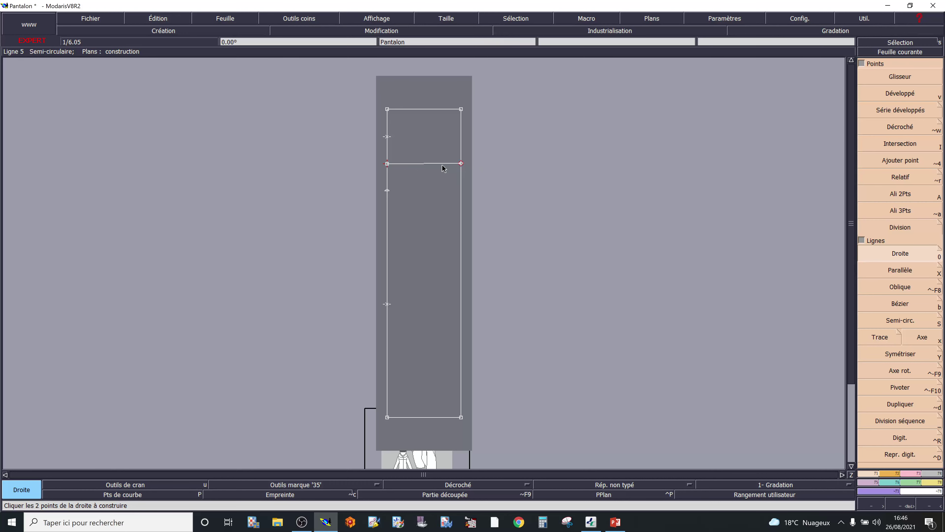
{"action": "key", "text": "ctrl+z"}
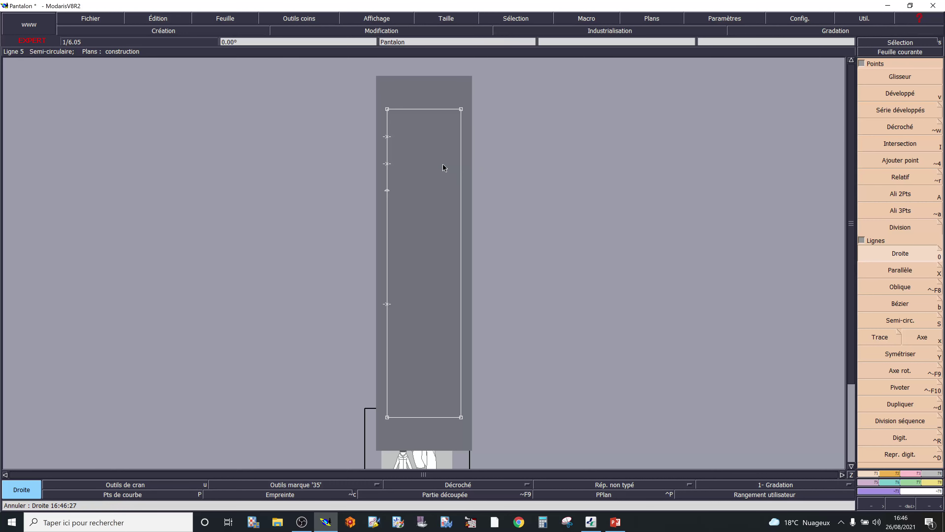
Draw a straight line at 0° rotation from the lower third-division point to the rectangle's right side
{"action": "left_click", "coordinate": [387, 164]}
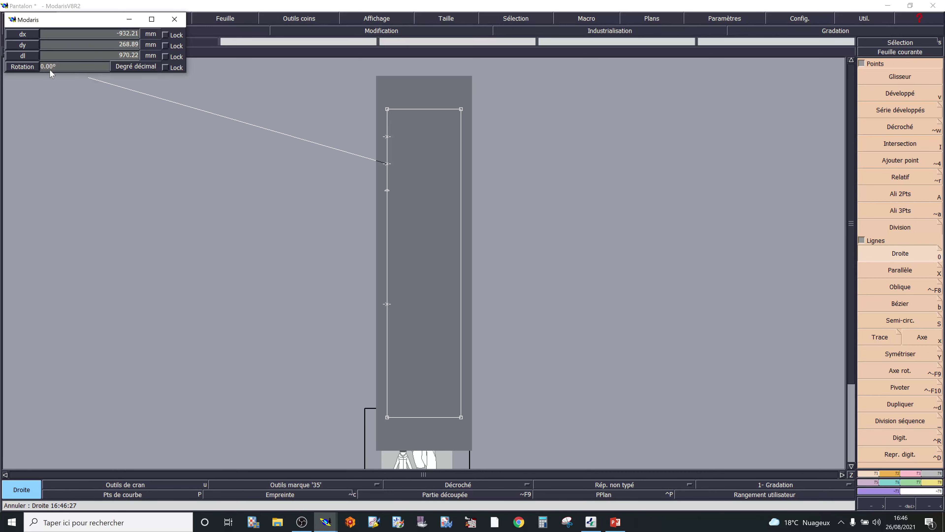
{"action": "key", "text": "Return"}
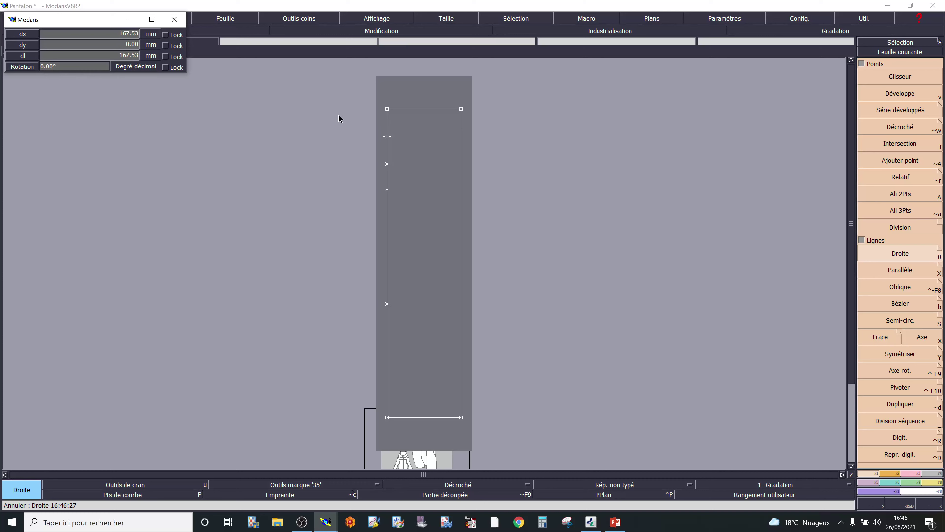
{"action": "left_click", "coordinate": [460, 163]}
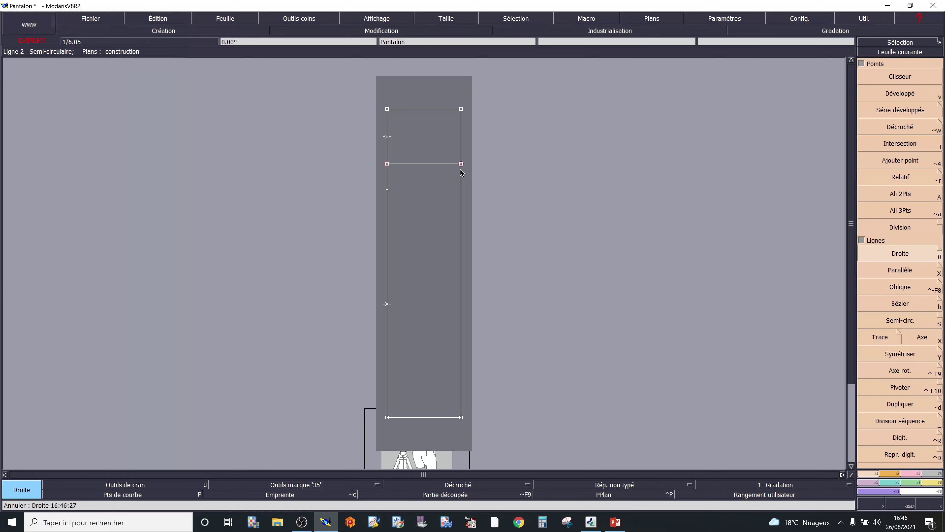
Draw a 358 mm horizontal line from the 705 mm point across and beyond the rectangle's right side
{"action": "left_click", "coordinate": [385, 189]}
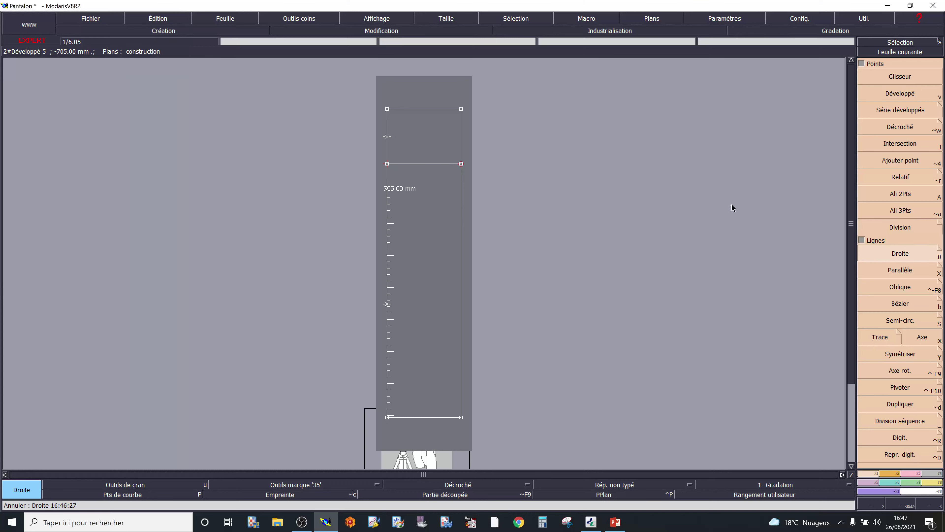
{"action": "left_click", "coordinate": [388, 191]}
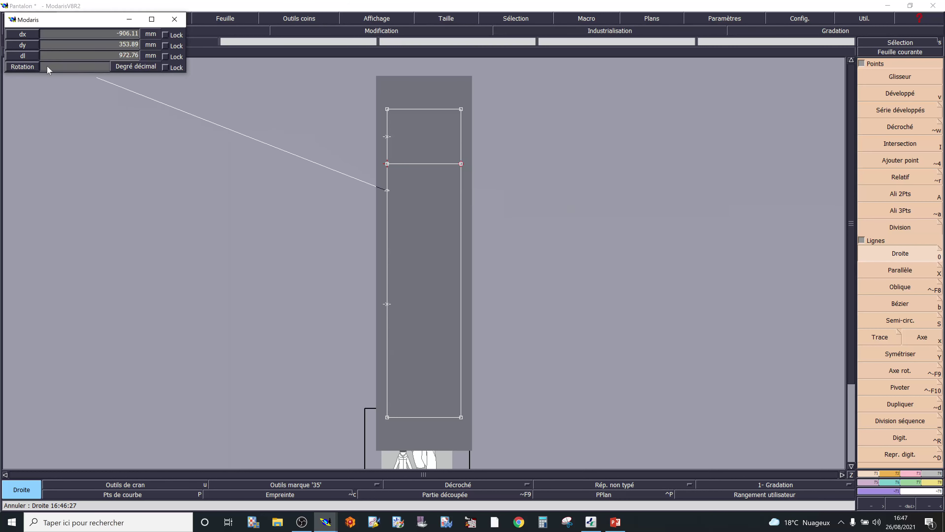
{"action": "left_click", "coordinate": [55, 55]}
{"action": "type", "text": "358"}
{"action": "key", "text": "Return"}
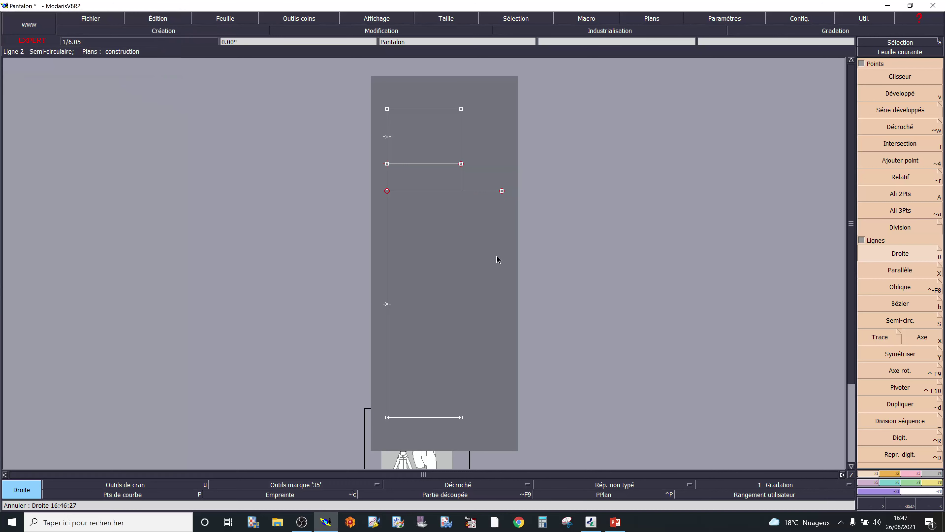
Draw a 358 mm horizontal line to the right from the midpoint between the 705 mm point and the lower-left corner
{"action": "left_click", "coordinate": [386, 305]}
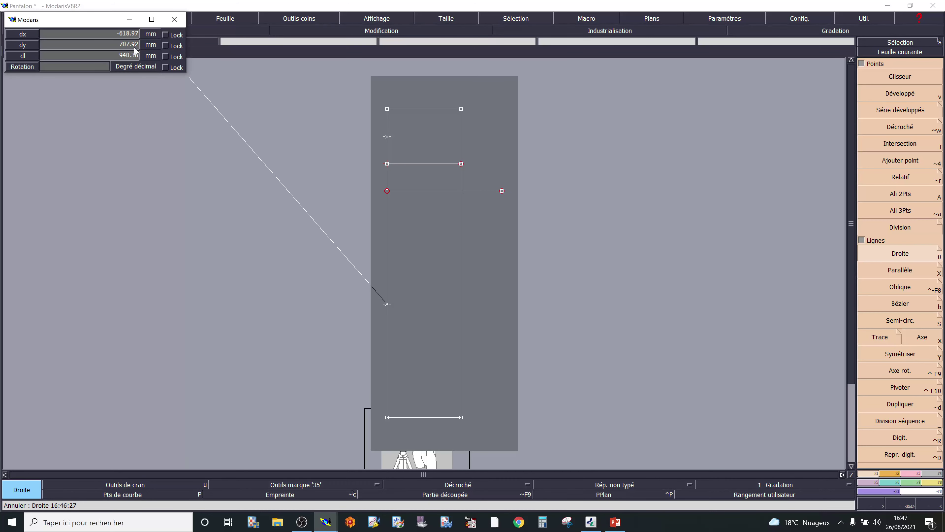
{"action": "left_click", "coordinate": [90, 55]}
{"action": "type", "text": "358.00"}
{"action": "key", "text": "Tab"}
{"action": "key", "text": "Return"}
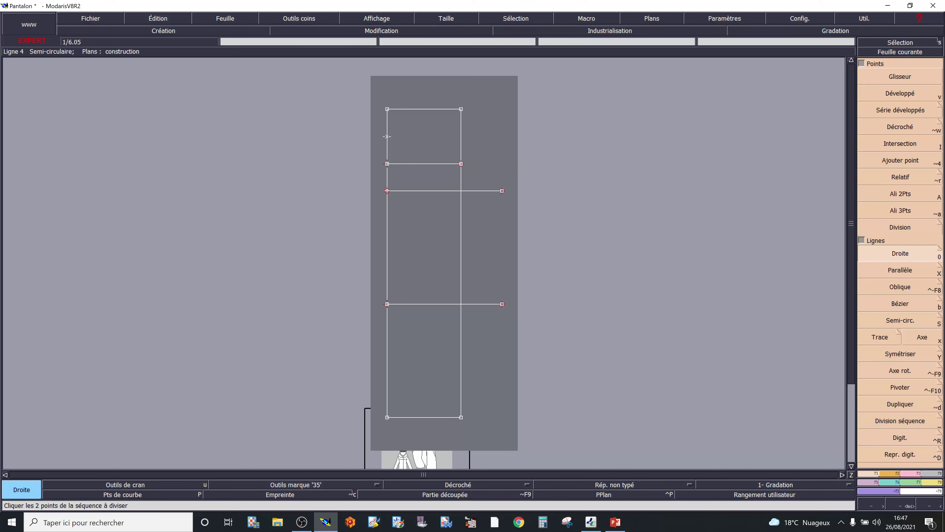
Create a parallel 139 mm inside the rectangle's left side and mark its intersection with the upper 358 mm horizontal line
{"action": "key", "text": "alt+Tab"}
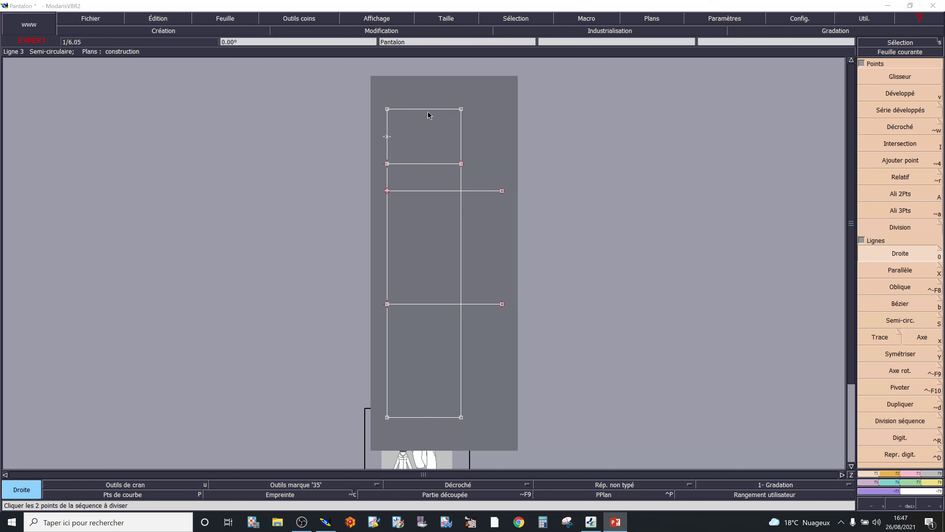
{"action": "left_click", "coordinate": [896, 272]}
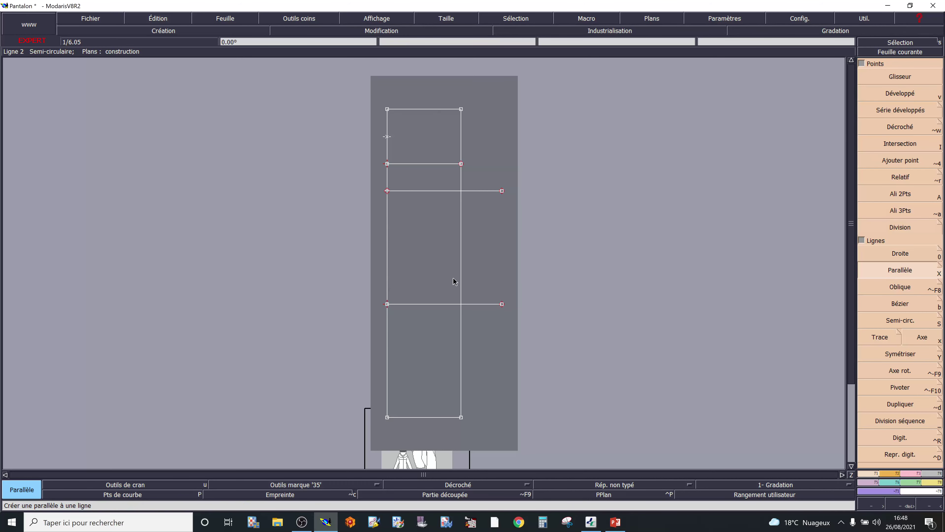
{"action": "left_click", "coordinate": [388, 250]}
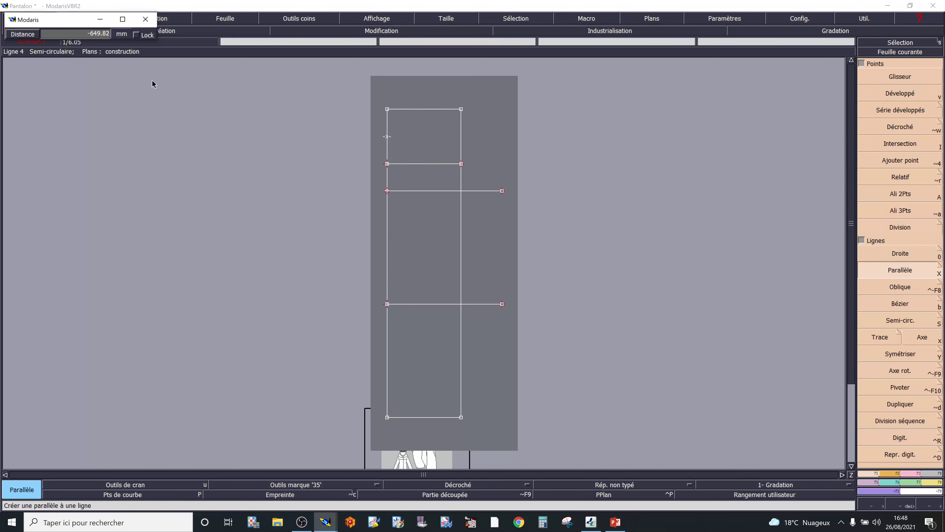
{"action": "left_click", "coordinate": [67, 37]}
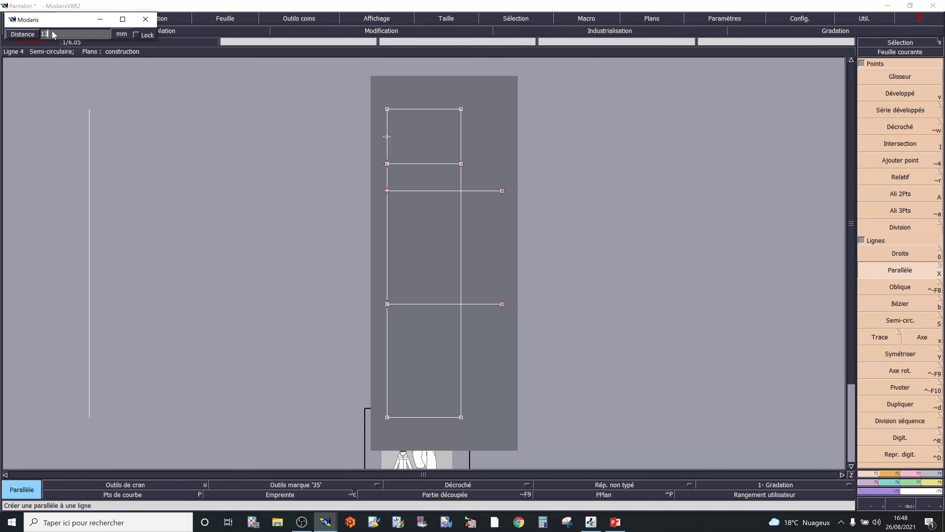
{"action": "key", "text": "Return"}
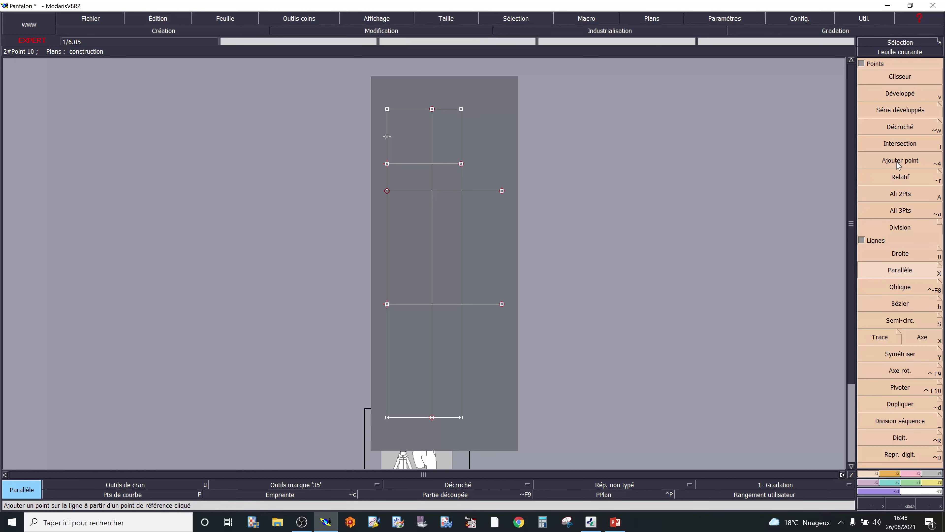
{"action": "left_click", "coordinate": [895, 147]}
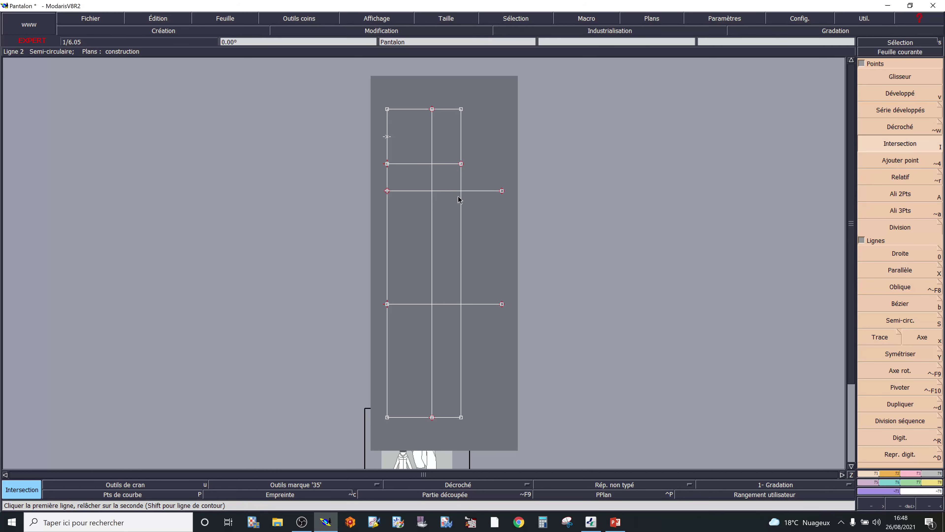
{"action": "left_click_drag", "start_coordinate": [433, 193], "coordinate": [439, 199]}
Create a new plan named Devant
{"action": "left_click", "coordinate": [652, 19]}
{"action": "left_click", "coordinate": [649, 31]}
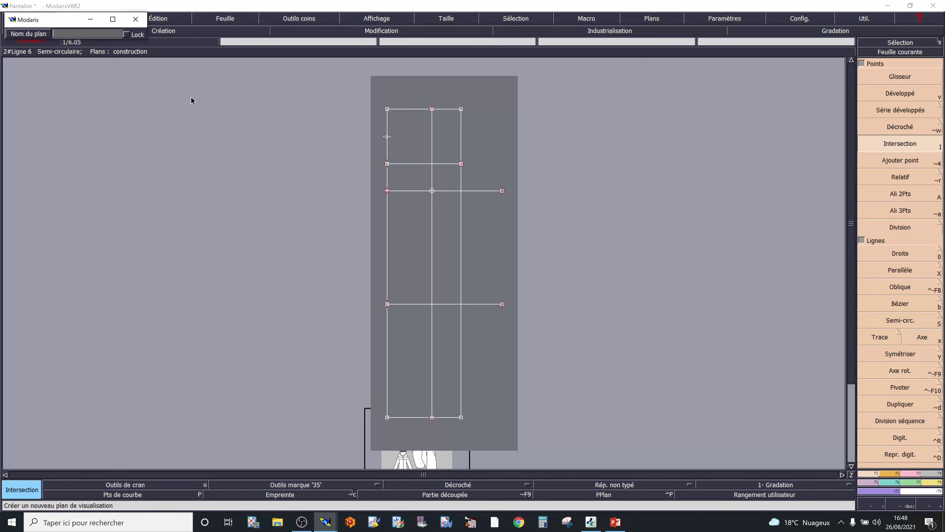
{"action": "type", "text": "Devant"}
{"action": "key", "text": "Return"}
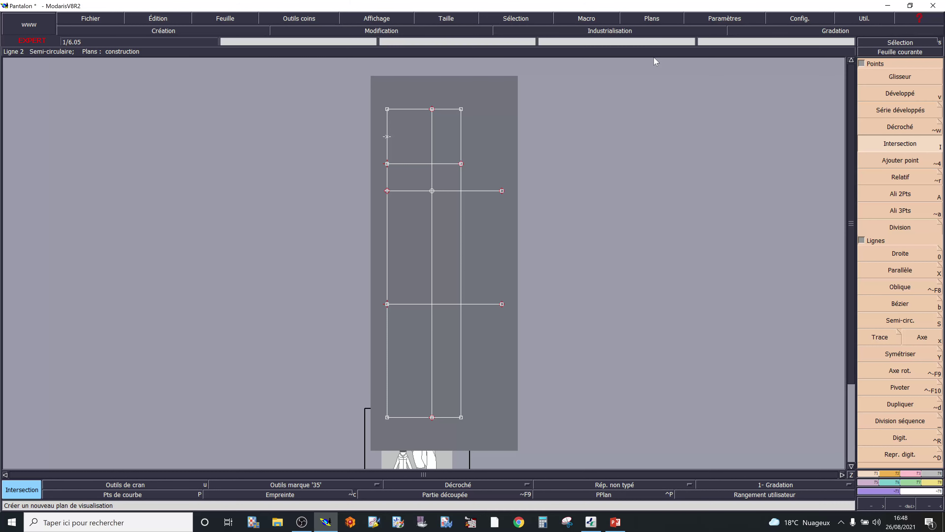
Make PLANDevant the working plan and display the Construction plan along with it
{"action": "left_click", "coordinate": [651, 18]}
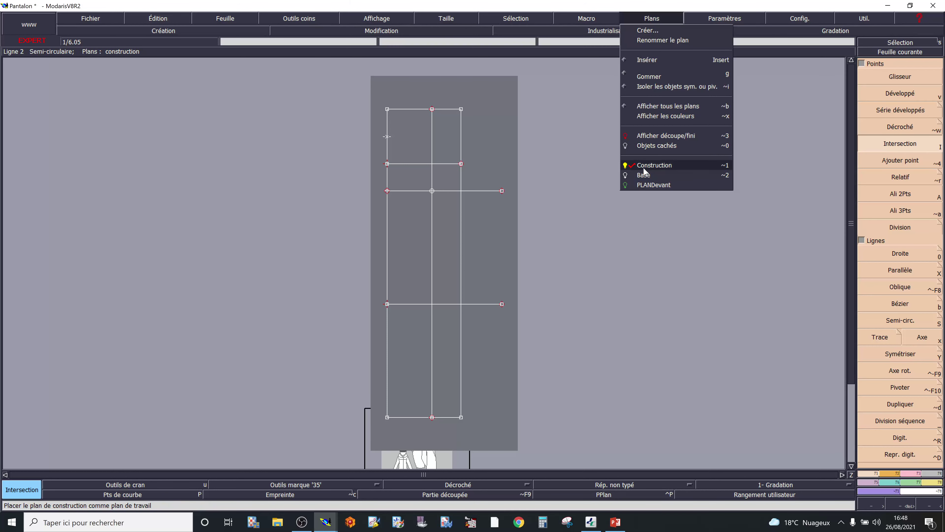
{"action": "left_click", "coordinate": [645, 188]}
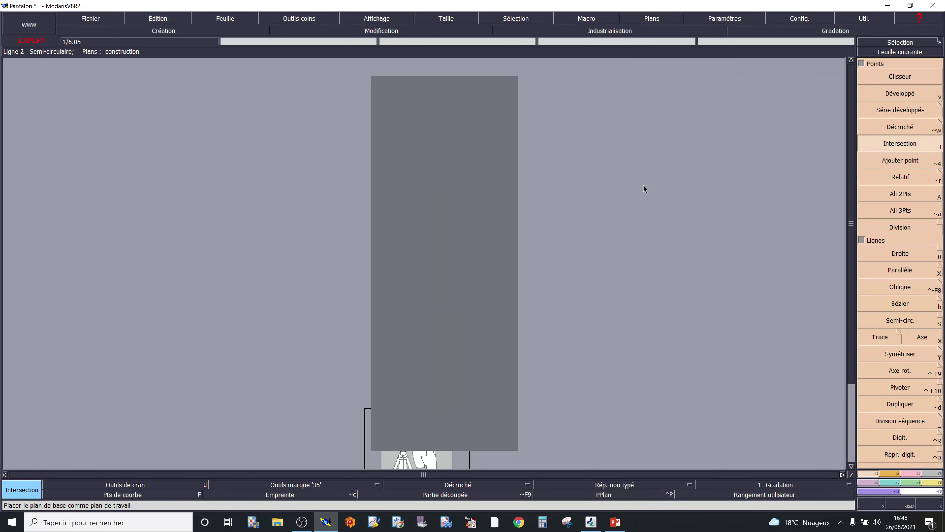
{"action": "left_click", "coordinate": [656, 21]}
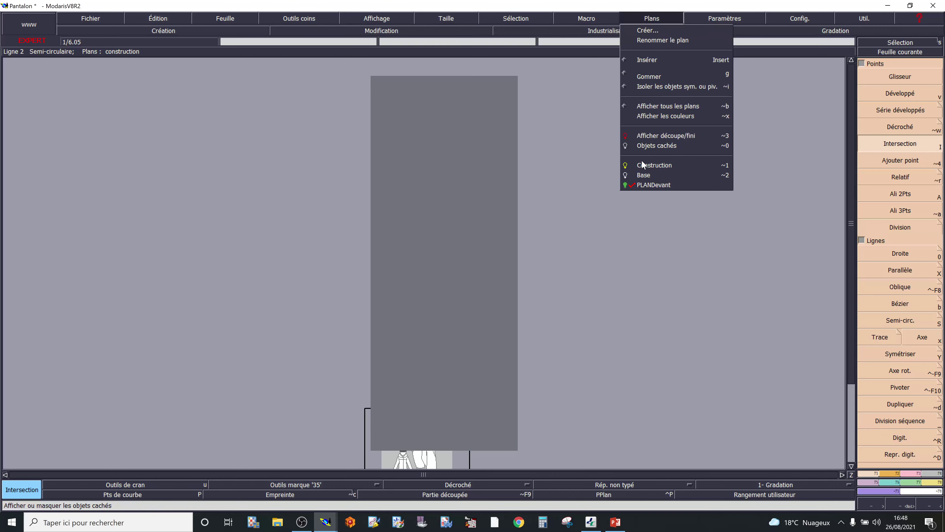
{"action": "left_click", "coordinate": [628, 165]}
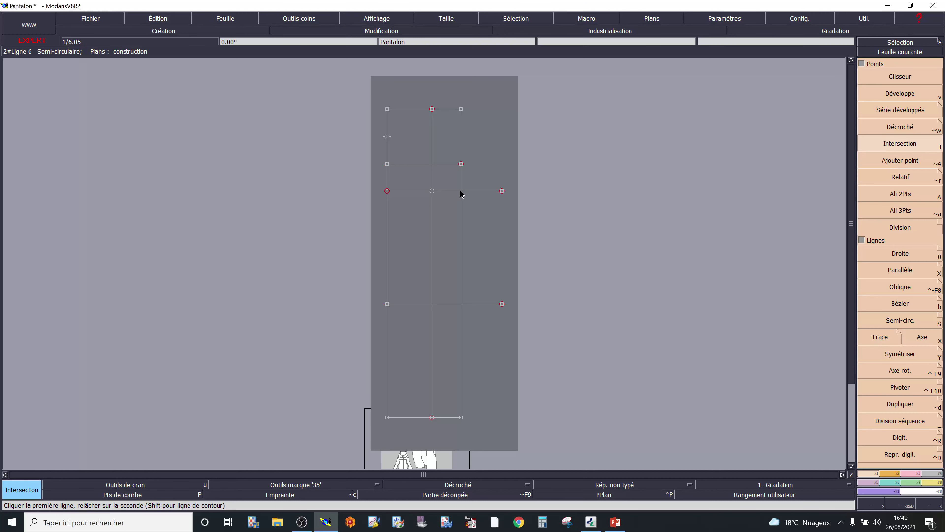
Mark the intersection of the rectangle's right side with the upper 358 mm line and place a developed point 48 mm to its right
{"action": "left_click_drag", "start_coordinate": [460, 193], "coordinate": [460, 201]}
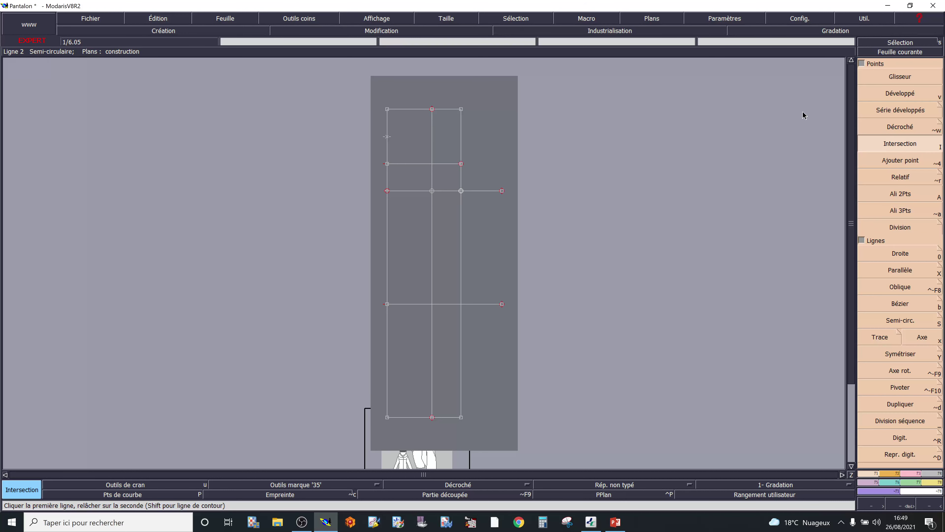
{"action": "left_click", "coordinate": [878, 97]}
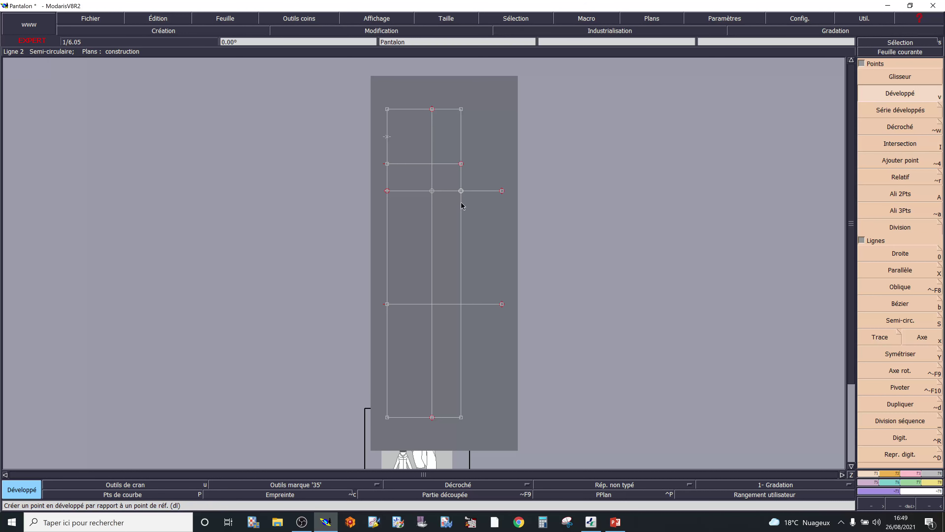
{"action": "left_click", "coordinate": [461, 191]}
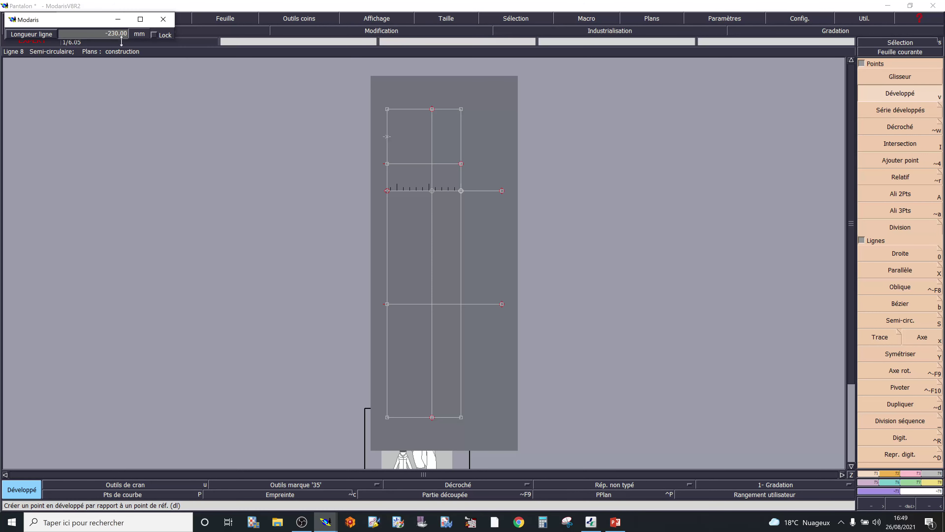
{"action": "left_click", "coordinate": [95, 34]}
{"action": "type", "text": "48.00"}
{"action": "left_click", "coordinate": [477, 204]}
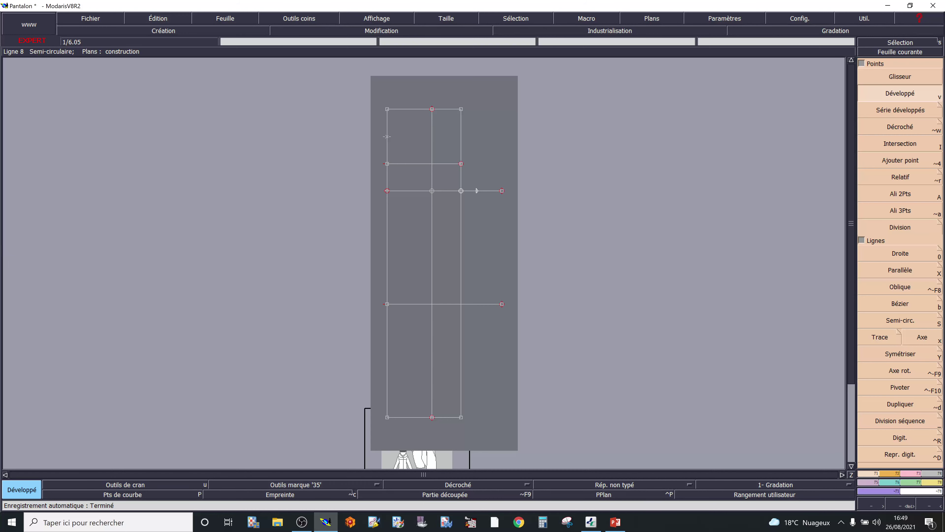
Add an intersection point where the vertical parallel crosses the lower 358 mm horizontal line
{"action": "key", "text": "alt+Tab"}
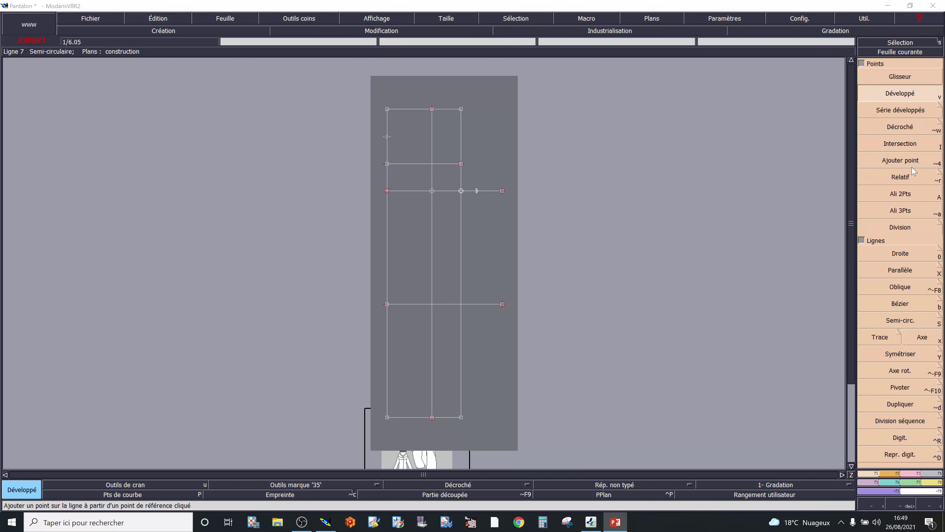
{"action": "left_click", "coordinate": [900, 149]}
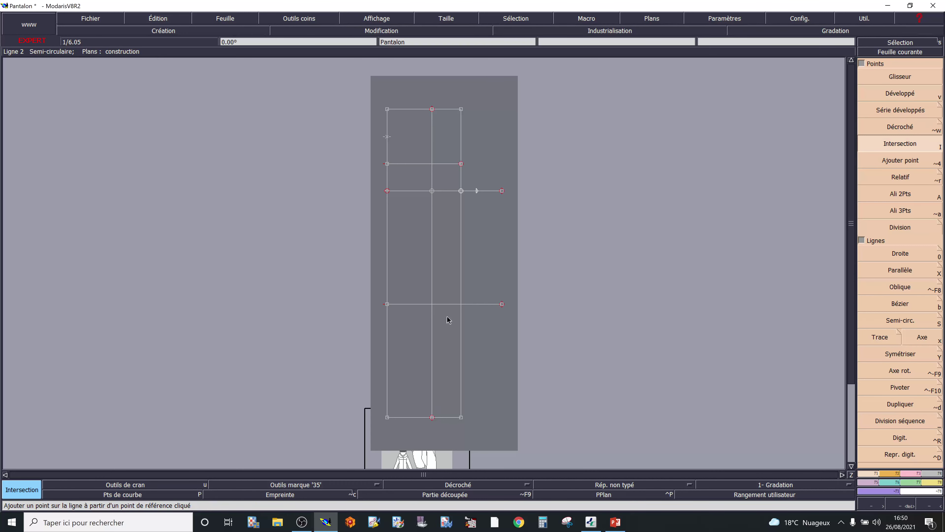
{"action": "left_click", "coordinate": [434, 306]}
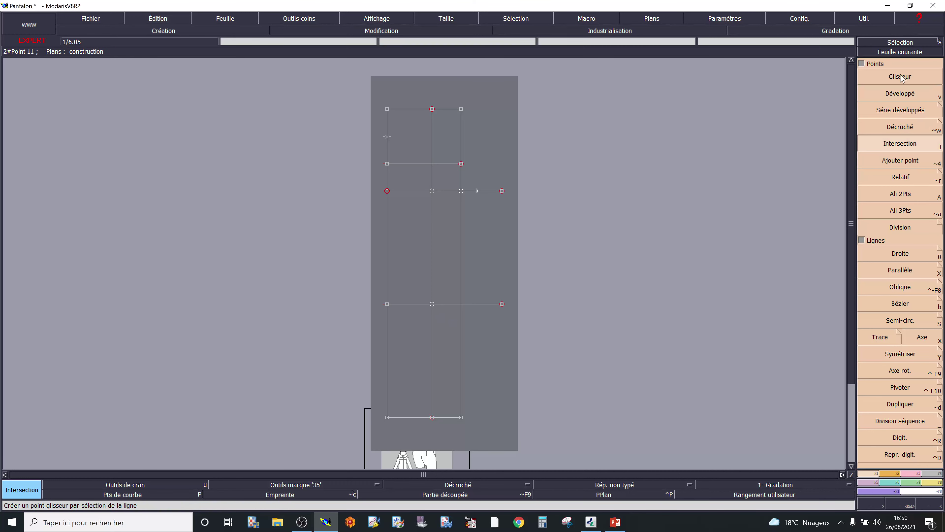
Place a developed point at -100 mm on the lower 358 mm line, left of its intersection with the vertical parallel
{"action": "left_click", "coordinate": [890, 93]}
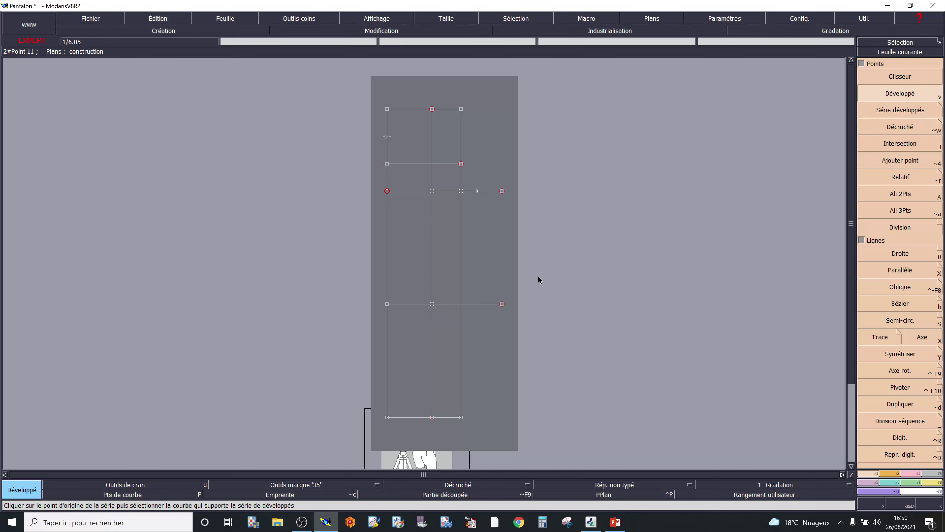
{"action": "left_click", "coordinate": [438, 306]}
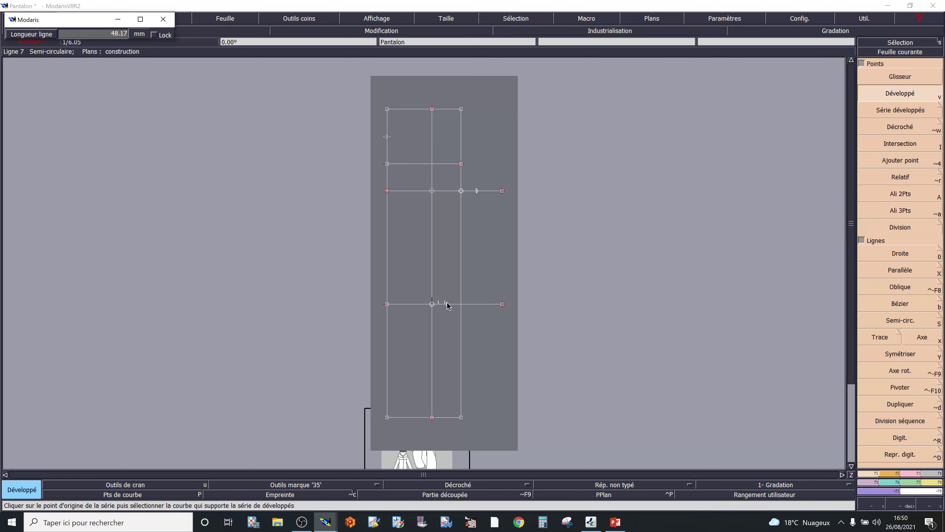
{"action": "left_click", "coordinate": [448, 307]}
{"action": "left_click", "coordinate": [69, 34]}
{"action": "key", "text": "BackSpace"}
{"action": "type", "text": "-10"}
{"action": "key", "text": "Return"}
{"action": "type", "text": "-100"}
{"action": "key", "text": "Return"}
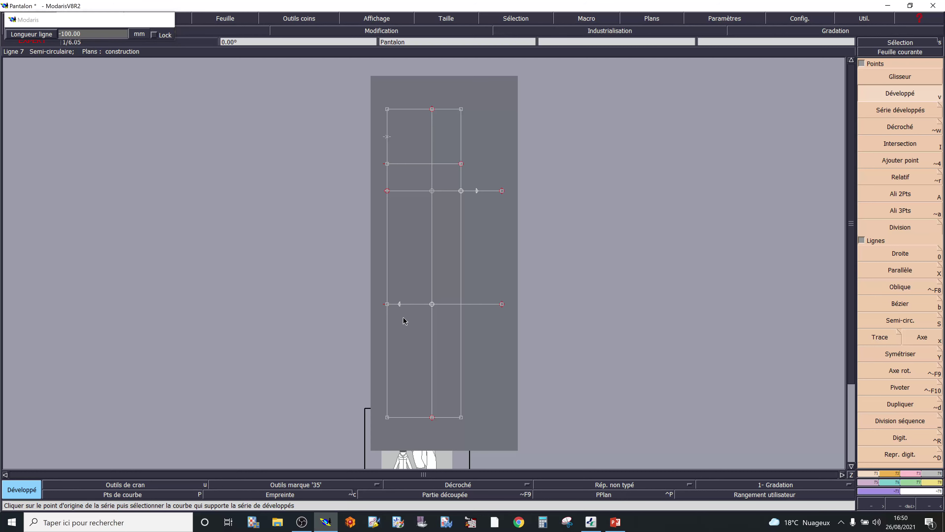
Place a developed point at 100 mm on the lower 358 mm line, right of its intersection with the vertical parallel
{"action": "left_click", "coordinate": [432, 305]}
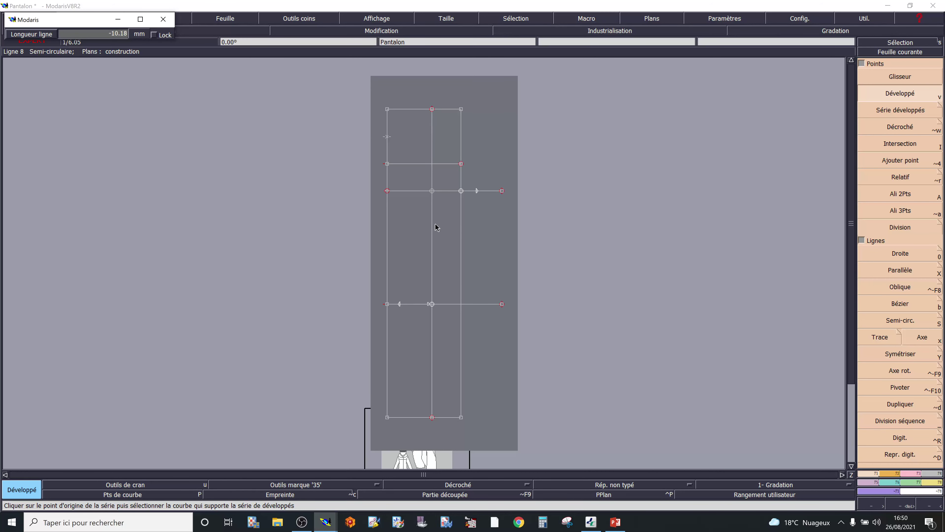
{"action": "left_click", "coordinate": [76, 34]}
{"action": "type", "text": "100.00"}
{"action": "key", "text": "Return"}
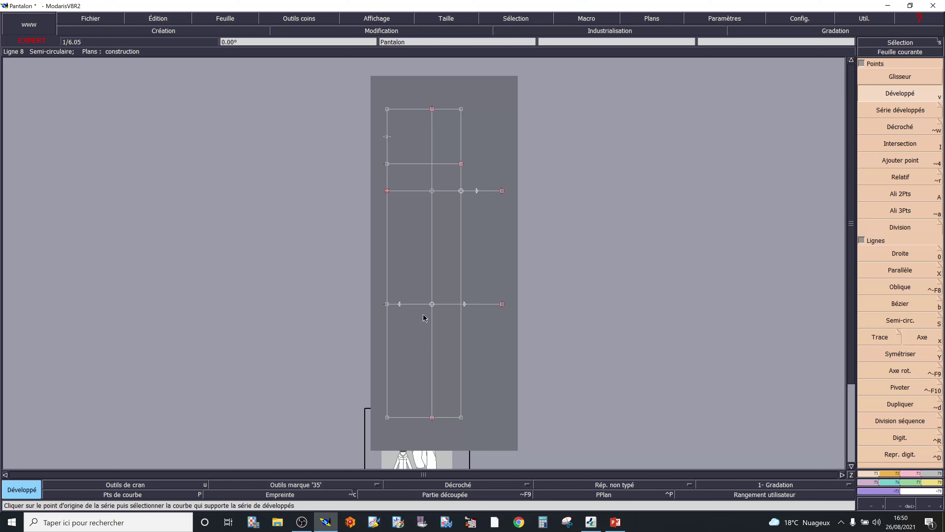
Place developed points 110 mm to either side of the vertical parallel's lower end along the rectangle's bottom edge
{"action": "left_click", "coordinate": [432, 418]}
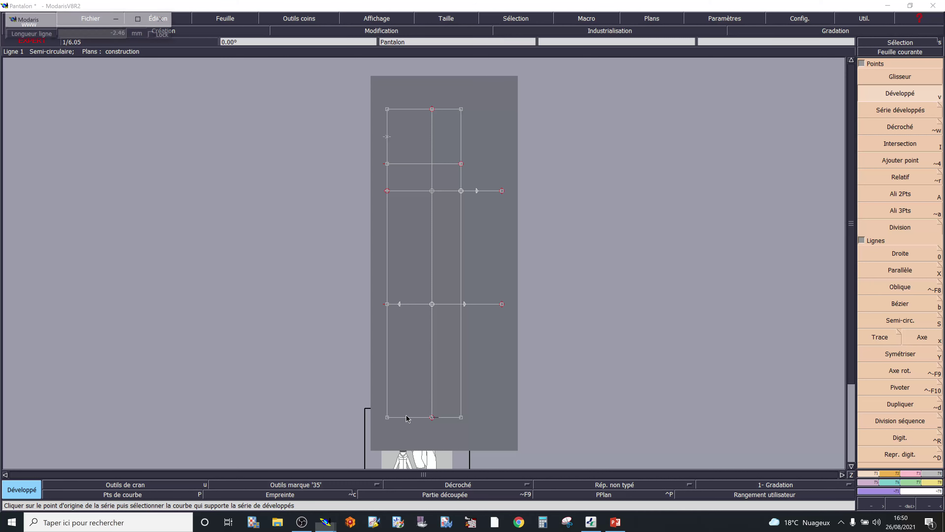
{"action": "left_click", "coordinate": [422, 321]}
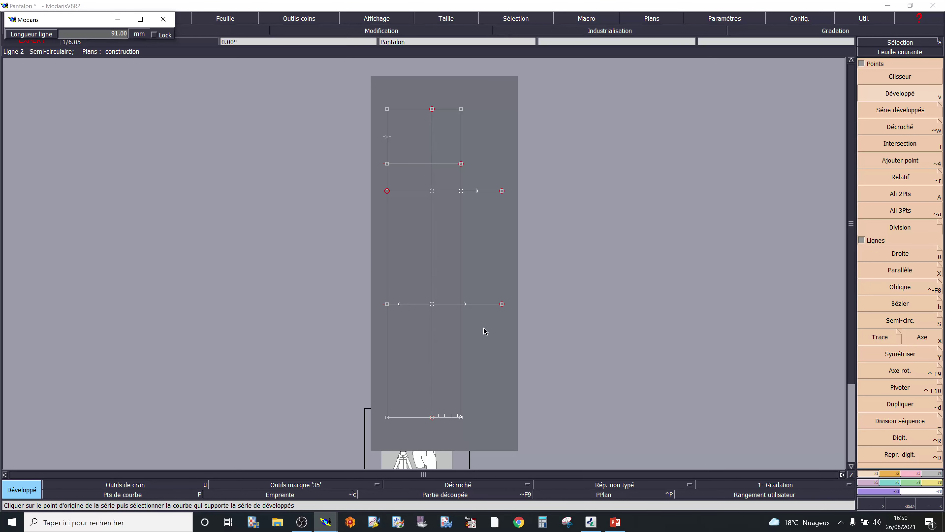
{"action": "left_click", "coordinate": [64, 34]}
{"action": "type", "text": "110"}
{"action": "key", "text": "Return"}
{"action": "left_click", "coordinate": [431, 417]}
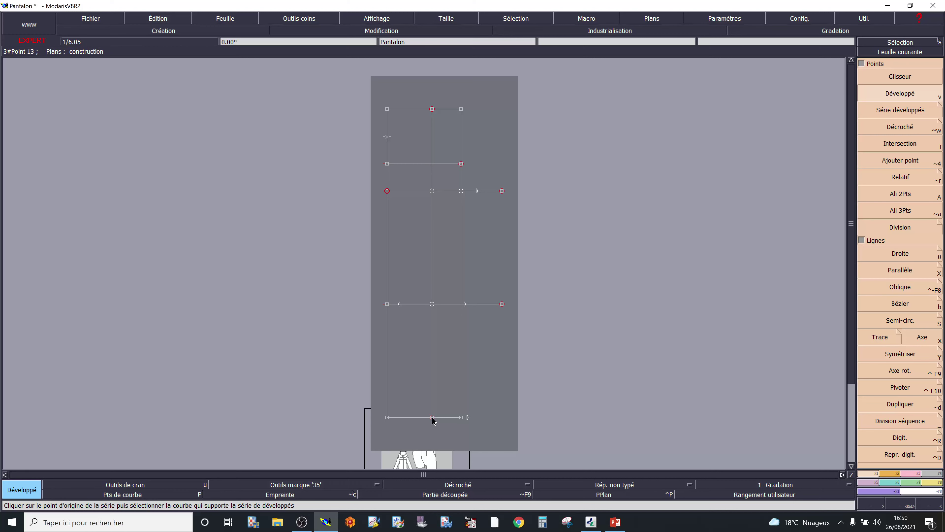
{"action": "left_click", "coordinate": [424, 418]}
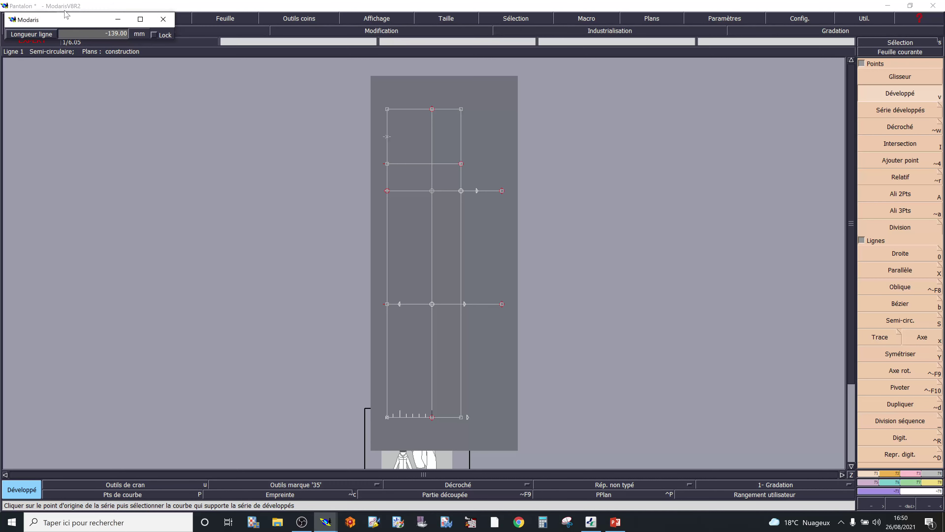
{"action": "left_click", "coordinate": [64, 33]}
{"action": "type", "text": "-"}
{"action": "key", "text": "Return"}
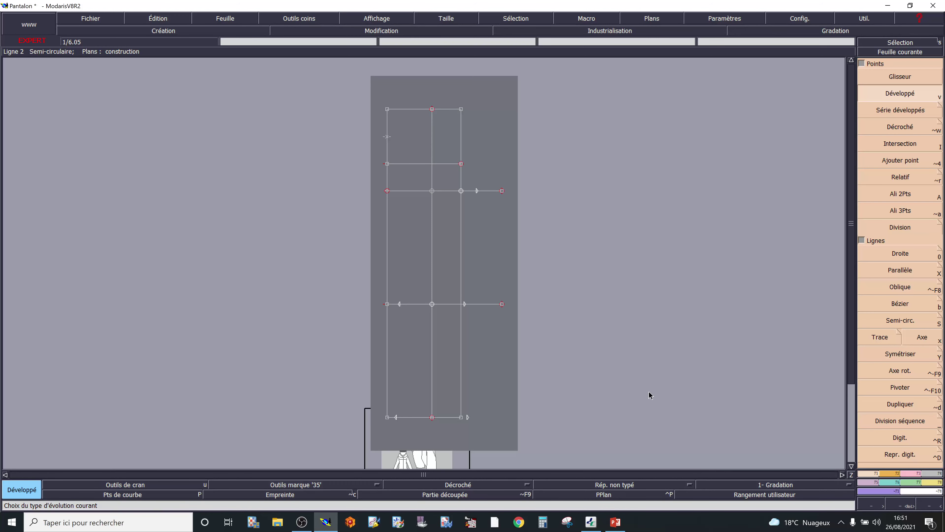
Place a developed point 5 mm to the right of the short horizontal line's right end, beyond the rectangle's right side
{"action": "key", "text": "z"}
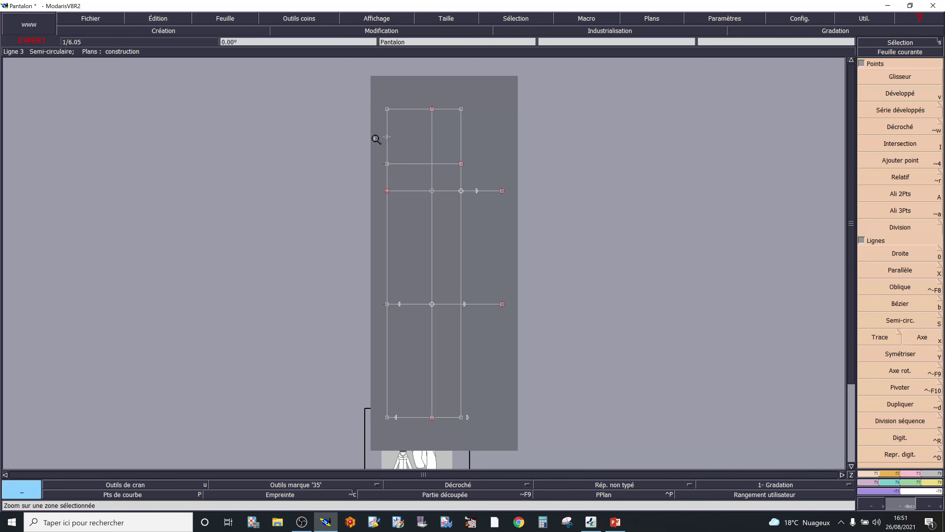
{"action": "left_click_drag", "start_coordinate": [520, 221], "coordinate": [523, 221]}
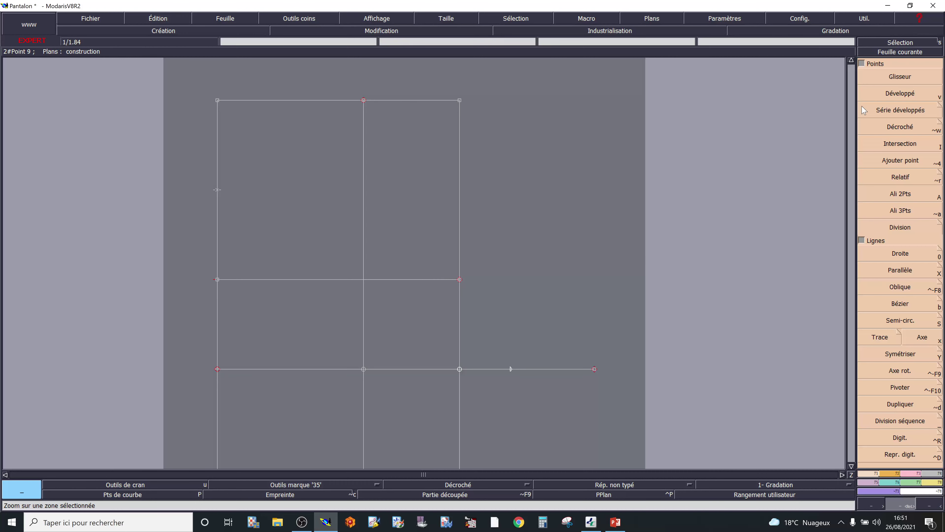
{"action": "left_click", "coordinate": [878, 98]}
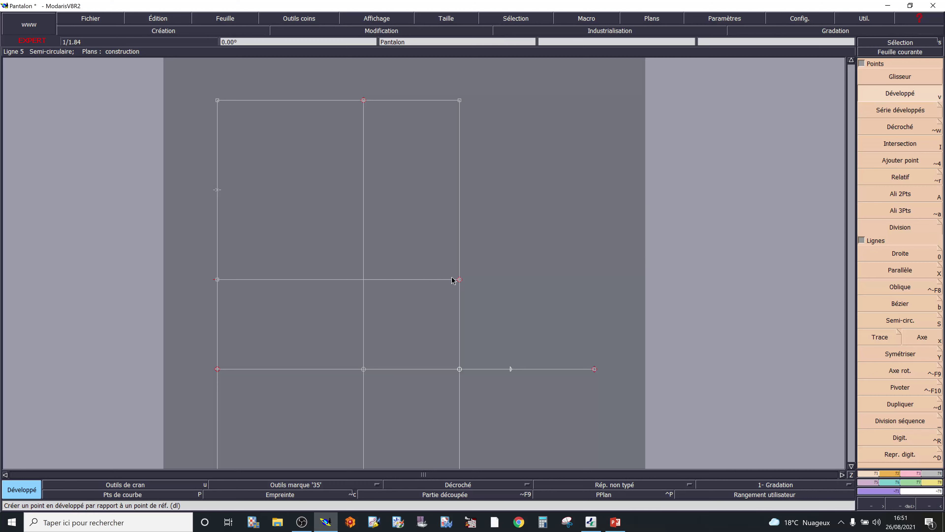
{"action": "left_click", "coordinate": [460, 279]}
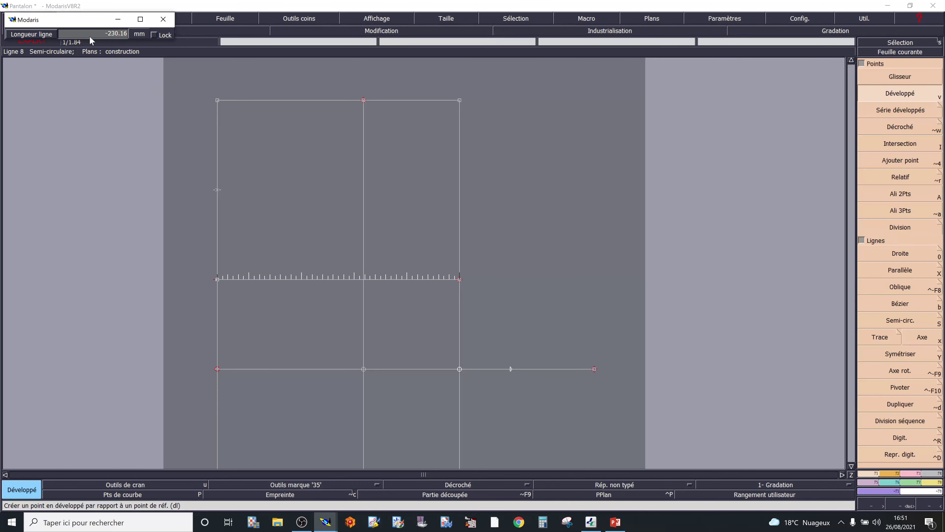
{"action": "left_click", "coordinate": [80, 32]}
{"action": "type", "text": "5"}
{"action": "left_click", "coordinate": [440, 215]}
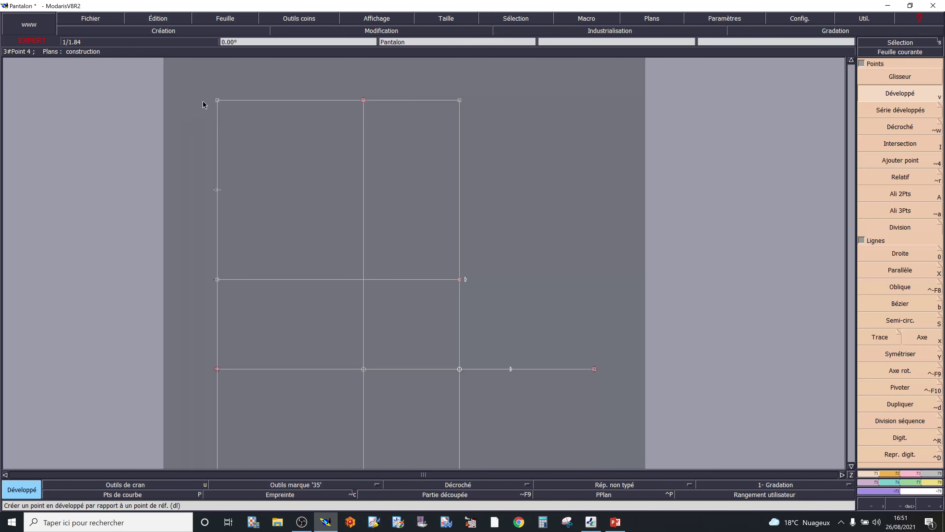
Place a developed point 10 mm from the rectangle's upper right corner along the top line
{"action": "left_click", "coordinate": [460, 104]}
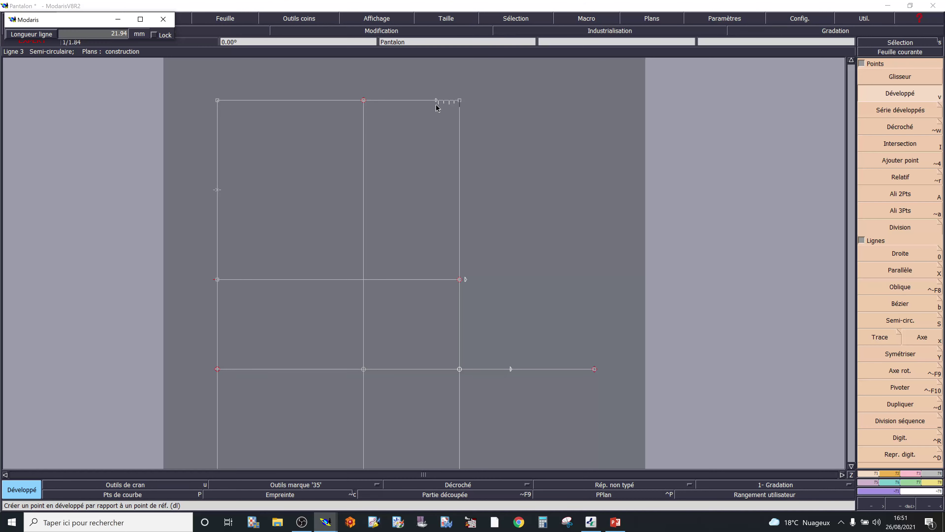
{"action": "left_click", "coordinate": [74, 35]}
{"action": "type", "text": "10"}
{"action": "key", "text": "Return"}
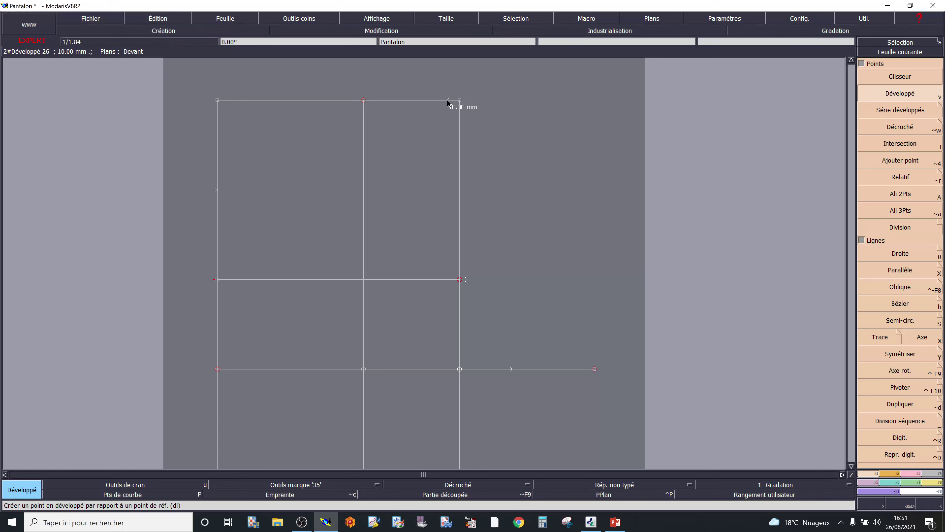
Place a developed point 205 mm along the top line, measured leftward from the 10 mm point near the right corner
{"action": "left_click", "coordinate": [450, 101]}
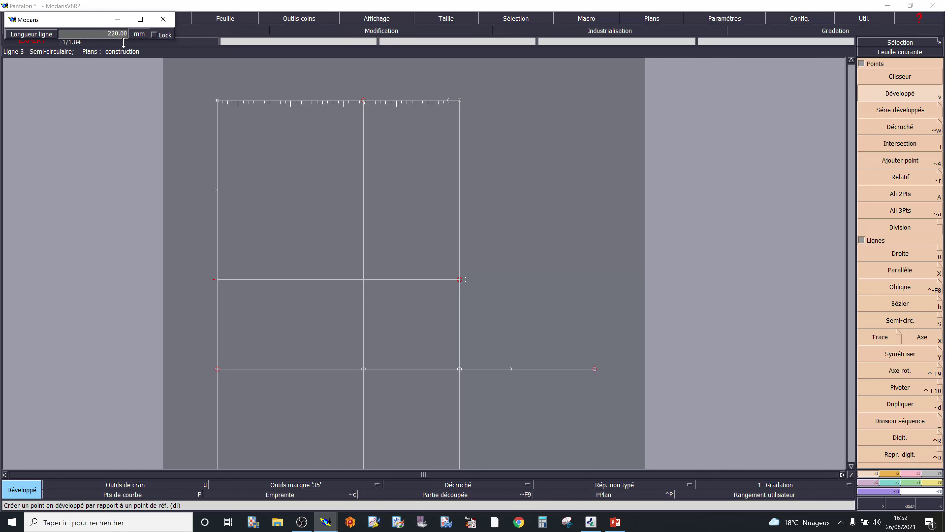
{"action": "left_click", "coordinate": [102, 35]}
{"action": "type", "text": "20"}
{"action": "key", "text": "Return"}
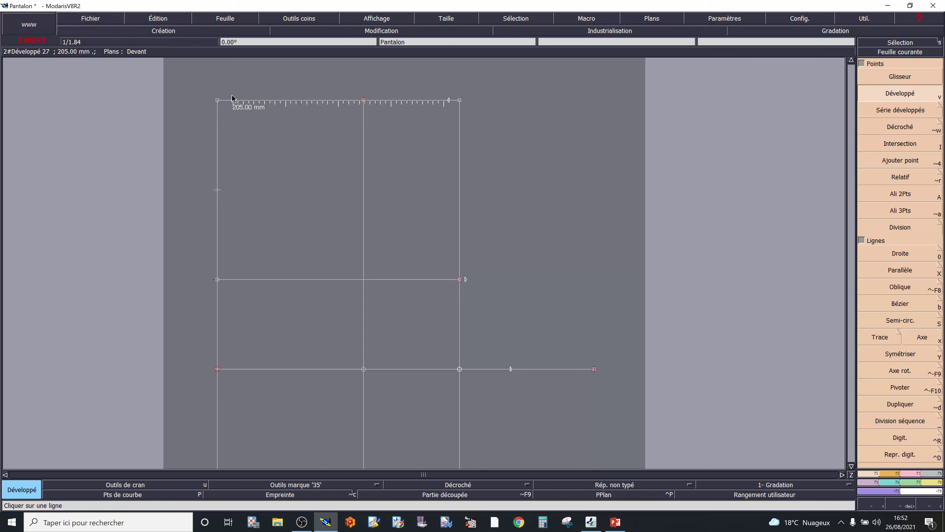
Create an offset point (Décroché) 5 mm straight above the 205 mm point near the top line's left end
{"action": "left_click", "coordinate": [895, 135]}
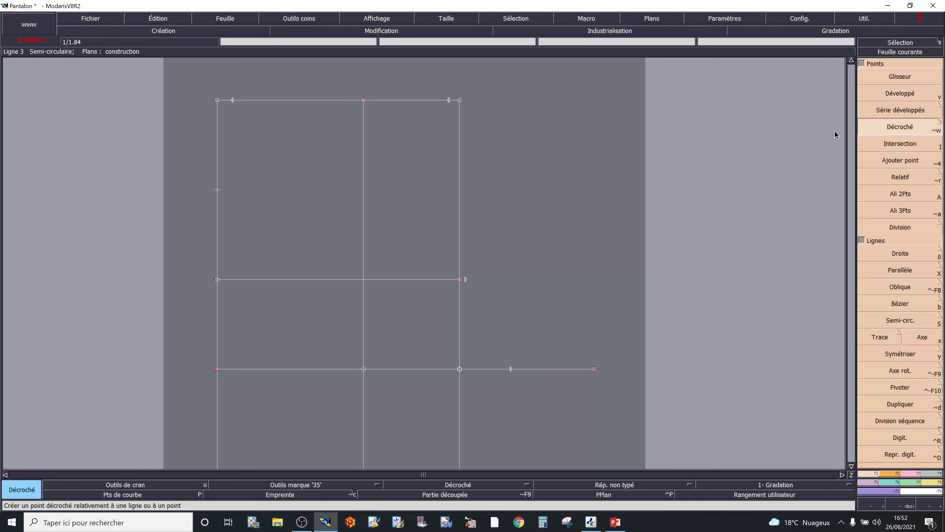
{"action": "left_click", "coordinate": [233, 100]}
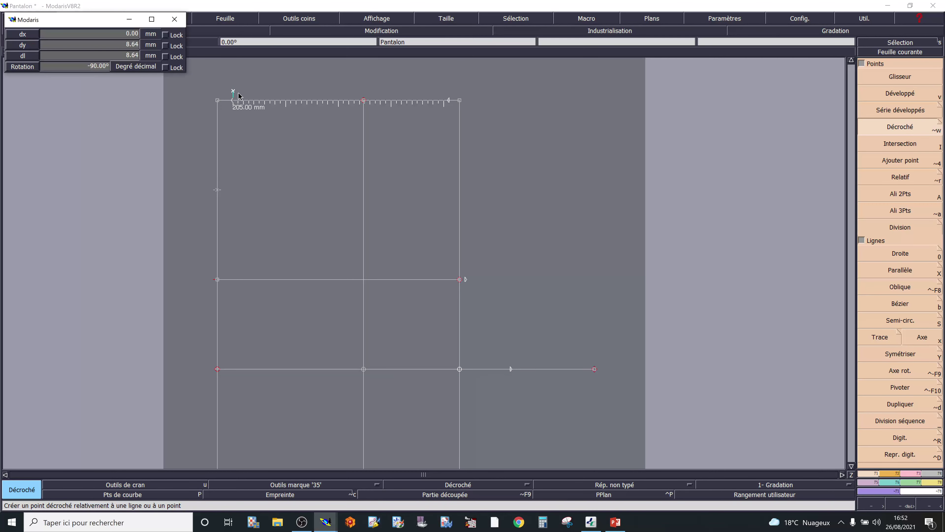
{"action": "left_click", "coordinate": [104, 59]}
{"action": "type", "text": "5"}
{"action": "left_click", "coordinate": [96, 64]}
{"action": "type", "text": "180"}
{"action": "key", "text": "Return"}
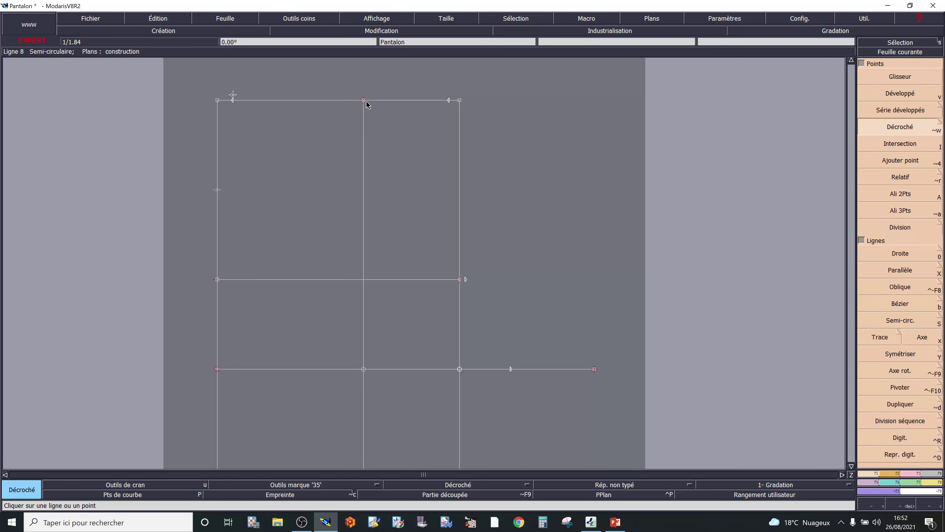
Place a developed point 120 mm down the vertical parallel from its upper end on the top line
{"action": "left_click", "coordinate": [901, 96]}
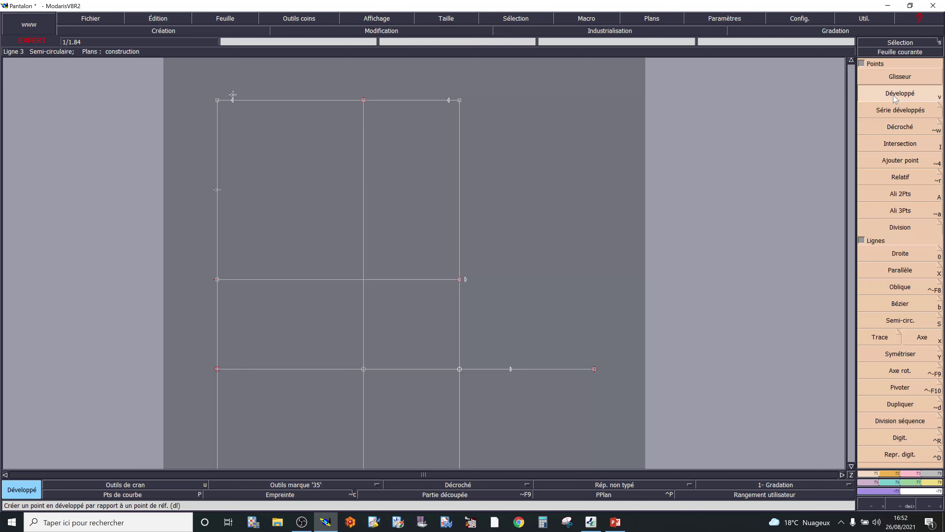
{"action": "left_click", "coordinate": [363, 101]}
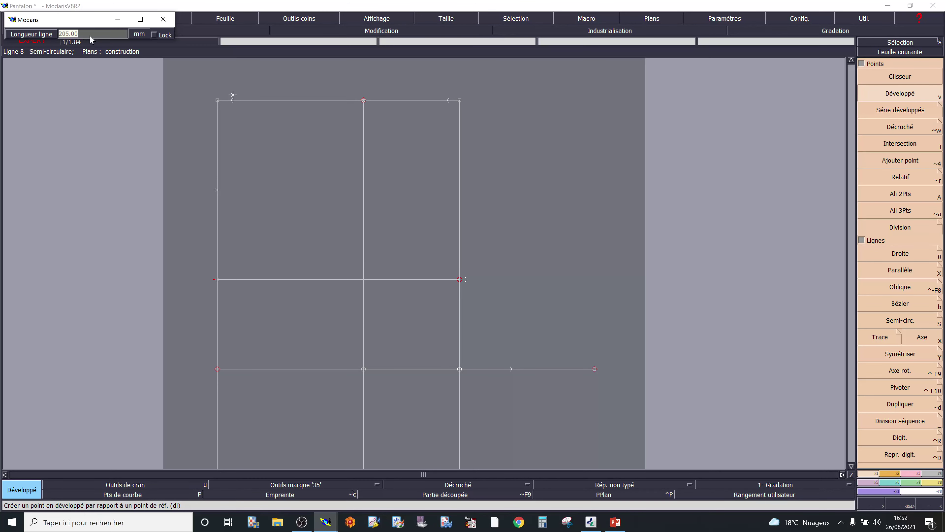
{"action": "type", "text": "120"}
{"action": "left_click", "coordinate": [339, 166]}
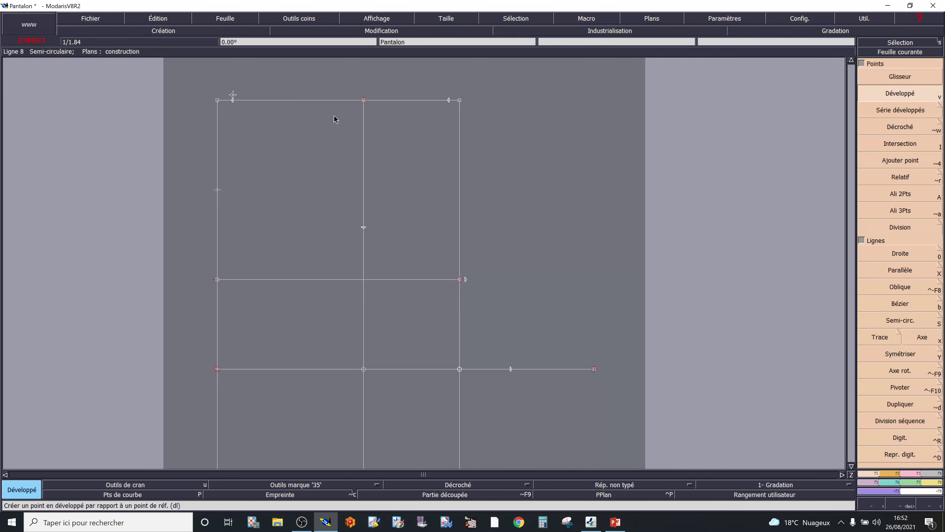
Place developed points 15 mm to either side of the vertical parallel's upper end along the top line
{"action": "left_click", "coordinate": [364, 100]}
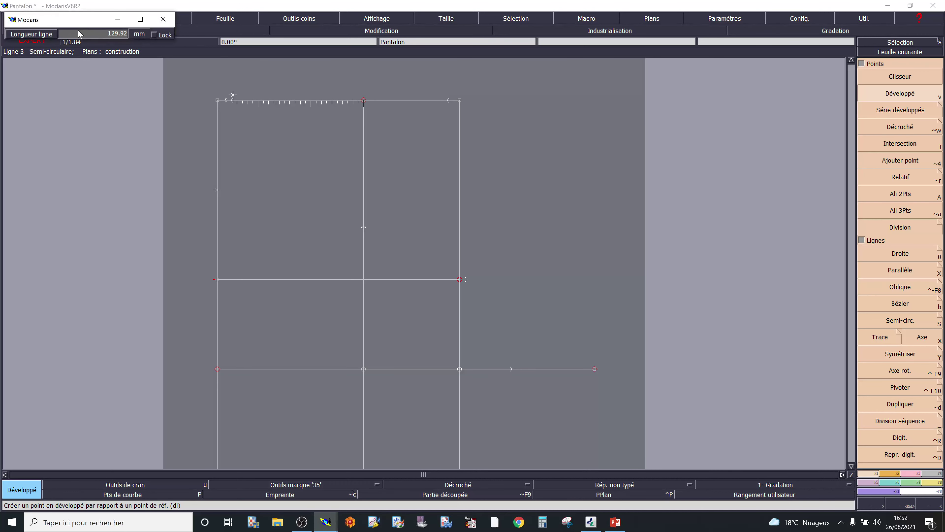
{"action": "left_click", "coordinate": [85, 33]}
{"action": "type", "text": "120"}
{"action": "key", "text": "Return"}
{"action": "type", "text": "-15"}
{"action": "key", "text": "Return"}
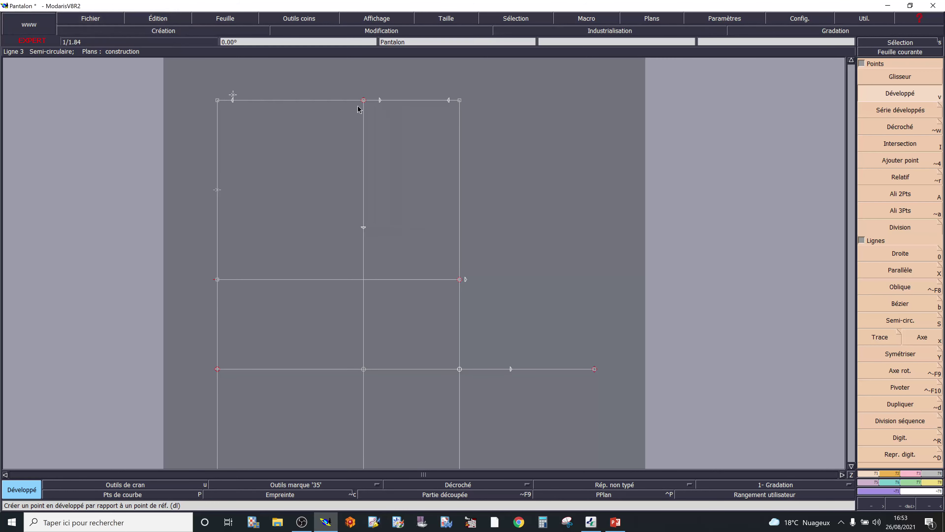
{"action": "left_click", "coordinate": [363, 101]}
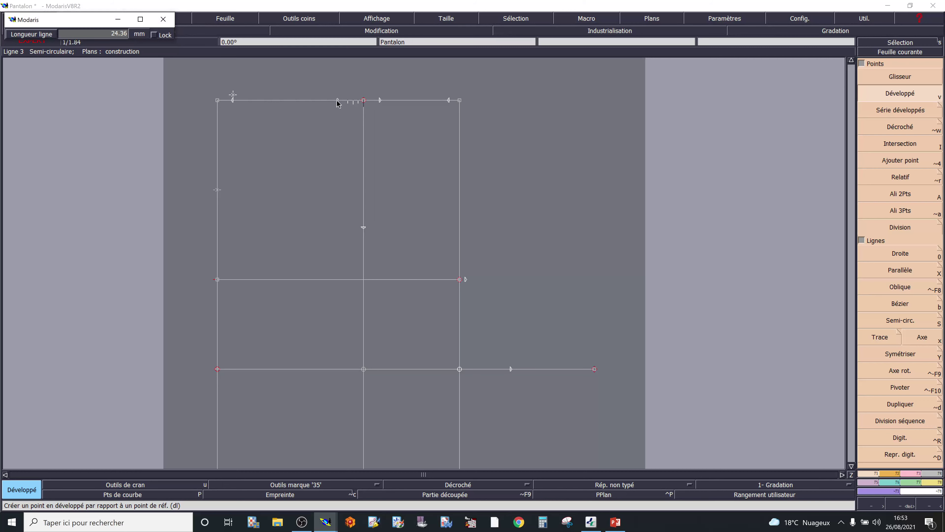
{"action": "left_click", "coordinate": [89, 35]}
{"action": "type", "text": "-15"}
{"action": "key", "text": "Return"}
{"action": "type", "text": "15.00"}
{"action": "left_click", "coordinate": [315, 190]}
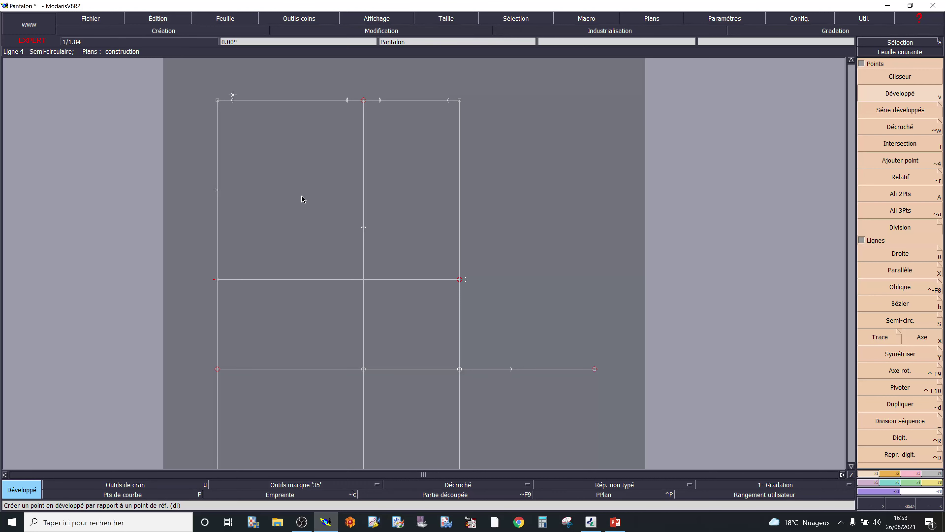
{"action": "key", "text": "alt+Tab"}
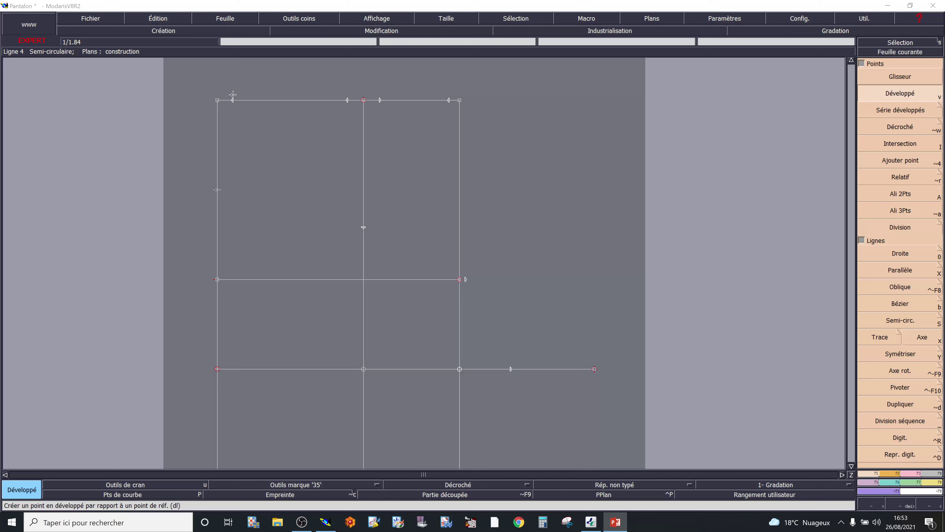
{"action": "key", "text": "alt+Tab"}
{"action": "left_click", "coordinate": [364, 99]}
{"action": "left_click", "coordinate": [382, 103]}
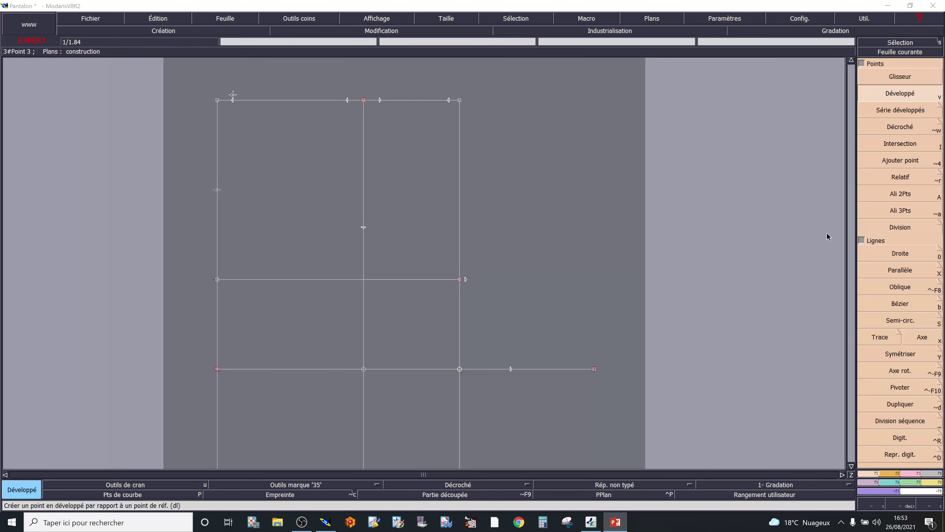
Draw two straight waist segments, from the raised offset point to the left 15 mm point and from the right 15 mm point to the 10 mm point
{"action": "left_click", "coordinate": [890, 255]}
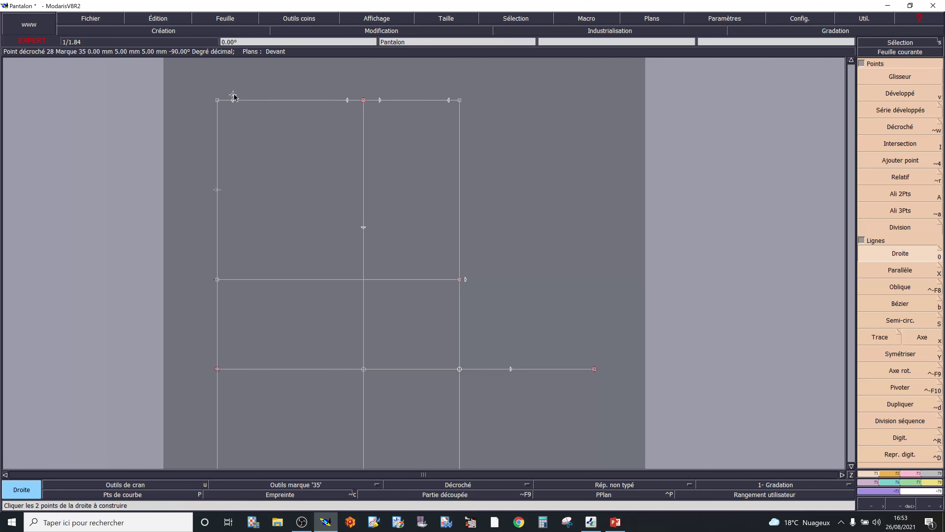
{"action": "left_click", "coordinate": [233, 96]}
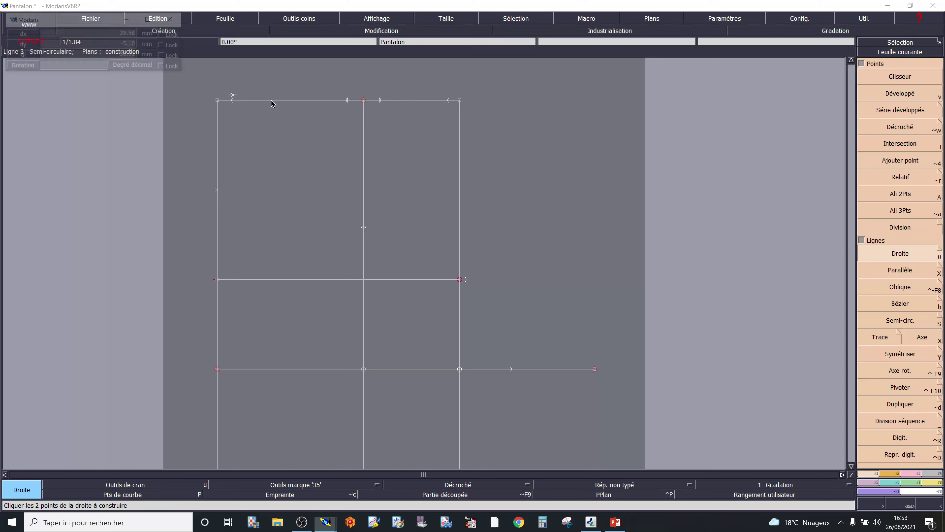
{"action": "left_click", "coordinate": [348, 100]}
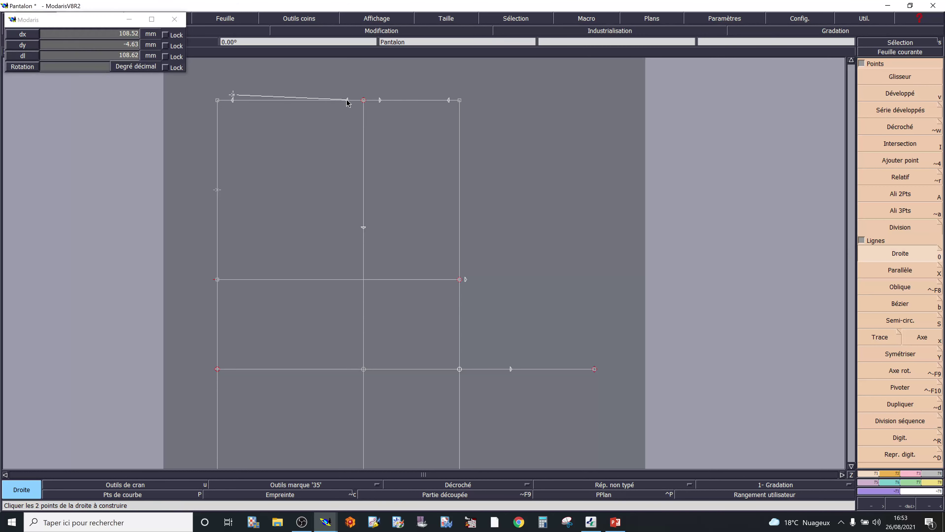
{"action": "left_click", "coordinate": [381, 101]}
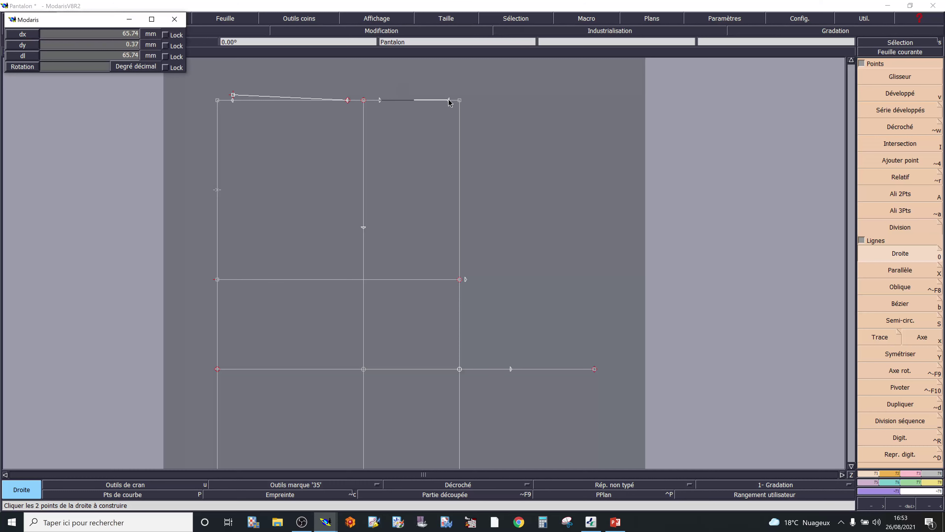
{"action": "left_click", "coordinate": [449, 101]}
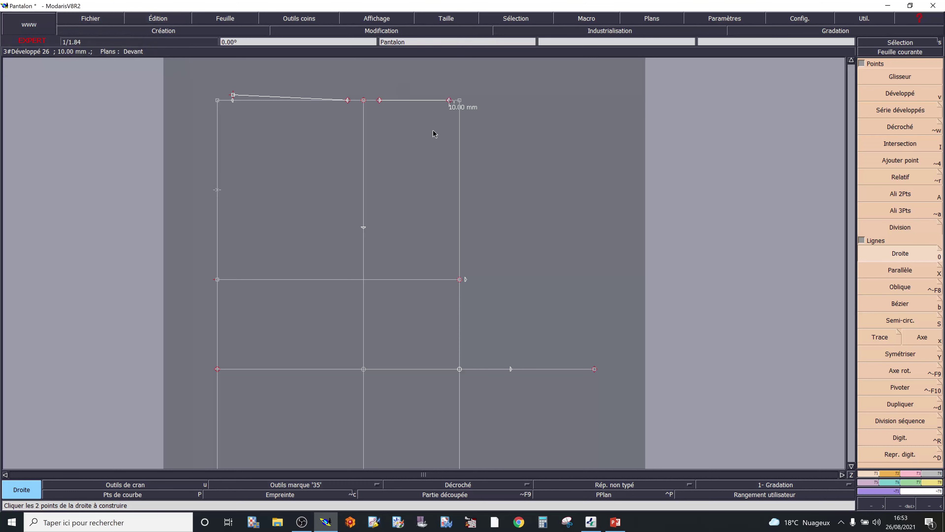
Draw the straight hem line between the two 110 mm points on the rectangle's bottom edge
{"action": "scroll", "coordinate": [328, 197], "scroll_direction": "down", "scroll_amount": 2}
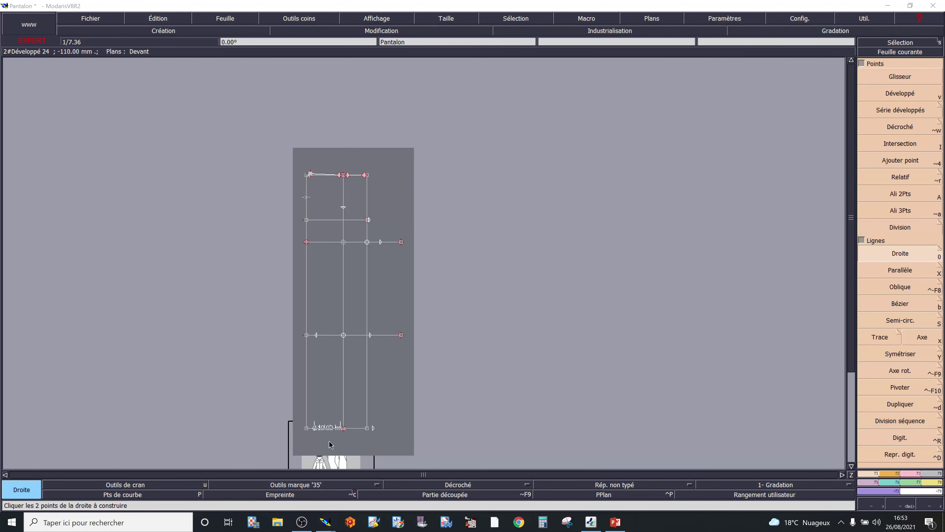
{"action": "left_click", "coordinate": [314, 428]}
{"action": "left_click", "coordinate": [373, 428]}
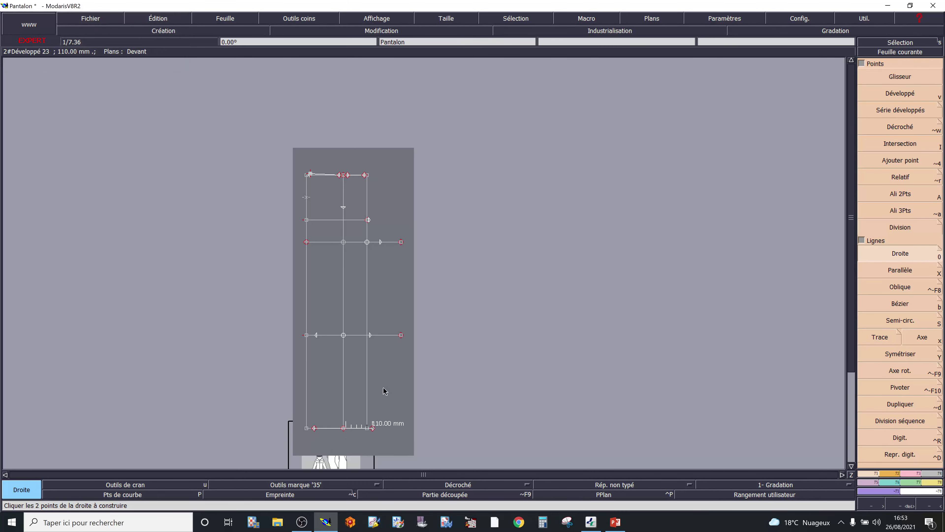
Draw the front crotch line as a Bézier from the waist's right end, through the 5 mm point, to the developed point on the line below
{"action": "scroll", "coordinate": [380, 362], "scroll_direction": "up", "scroll_amount": 2}
{"action": "scroll", "coordinate": [380, 364], "scroll_direction": "up", "scroll_amount": 3}
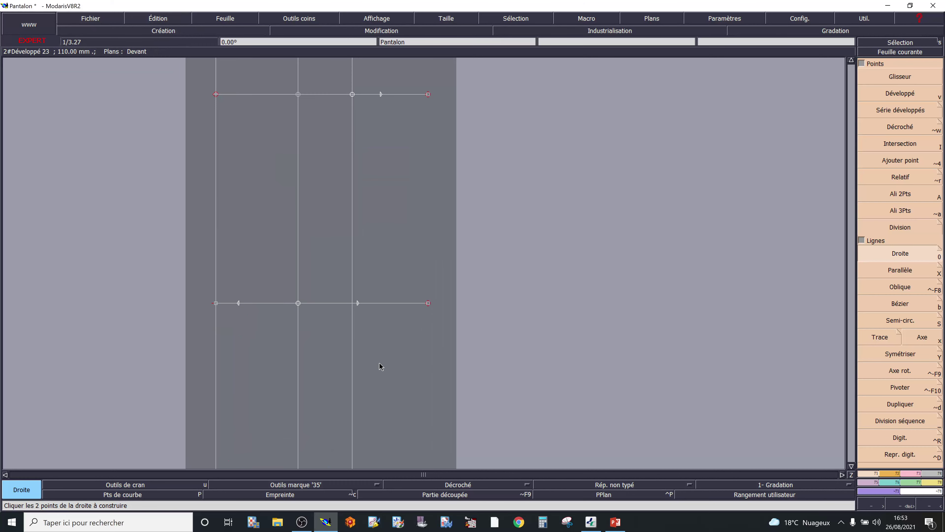
{"action": "scroll", "coordinate": [379, 363], "scroll_direction": "down", "scroll_amount": 5}
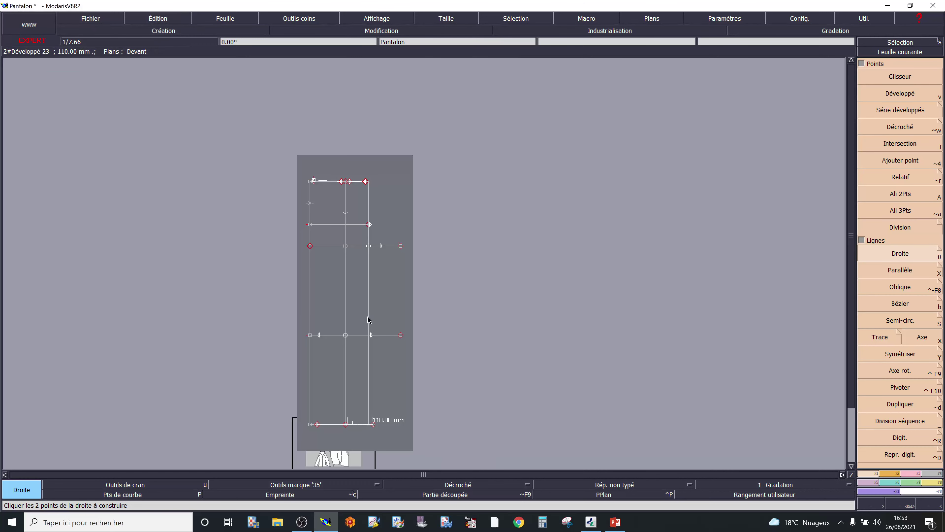
{"action": "scroll", "coordinate": [326, 210], "scroll_direction": "up", "scroll_amount": 2}
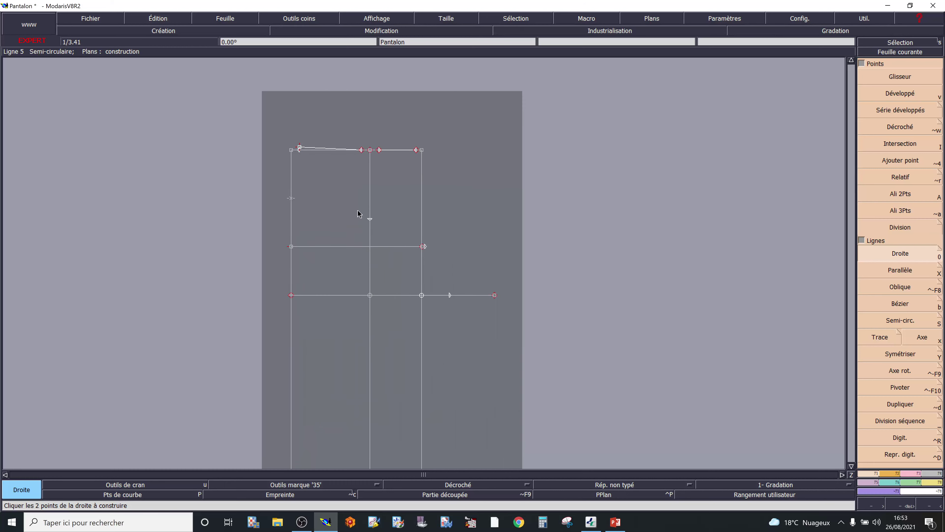
{"action": "scroll", "coordinate": [359, 213], "scroll_direction": "up", "scroll_amount": 4}
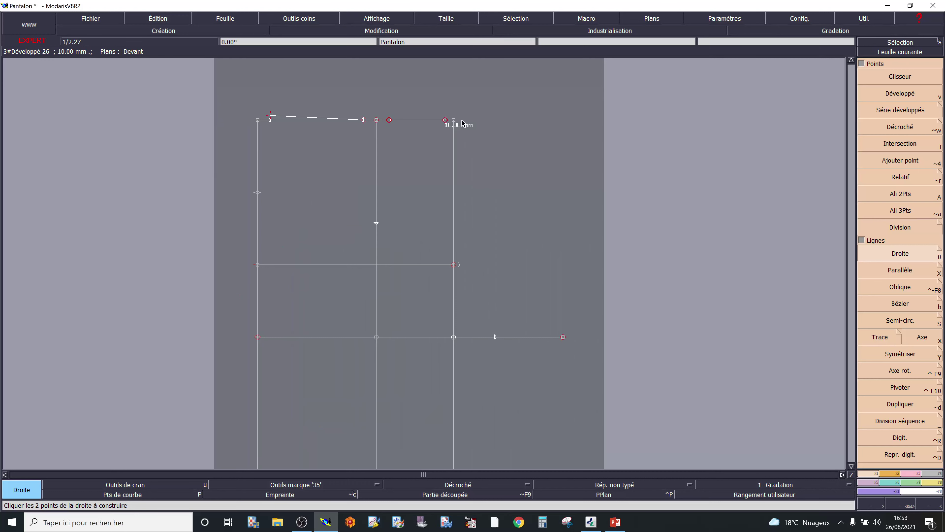
{"action": "left_click", "coordinate": [902, 292]}
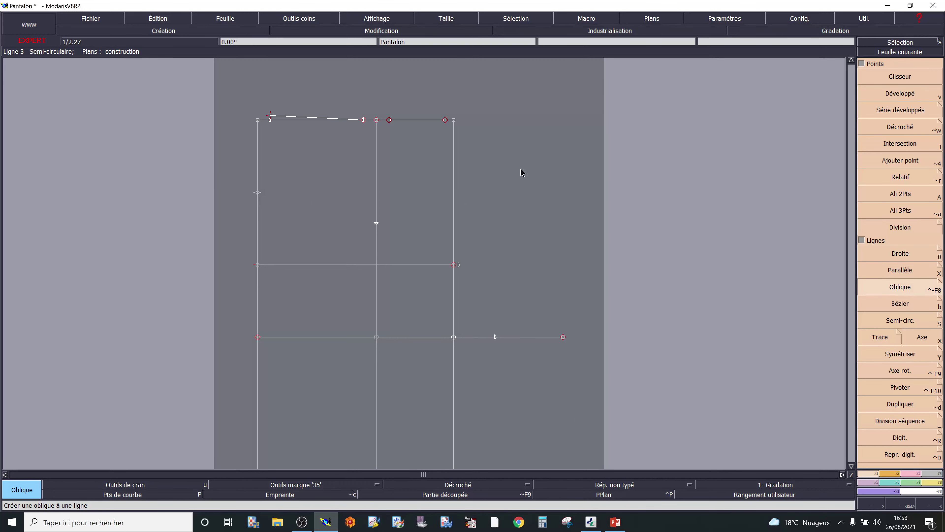
{"action": "left_click", "coordinate": [877, 302]}
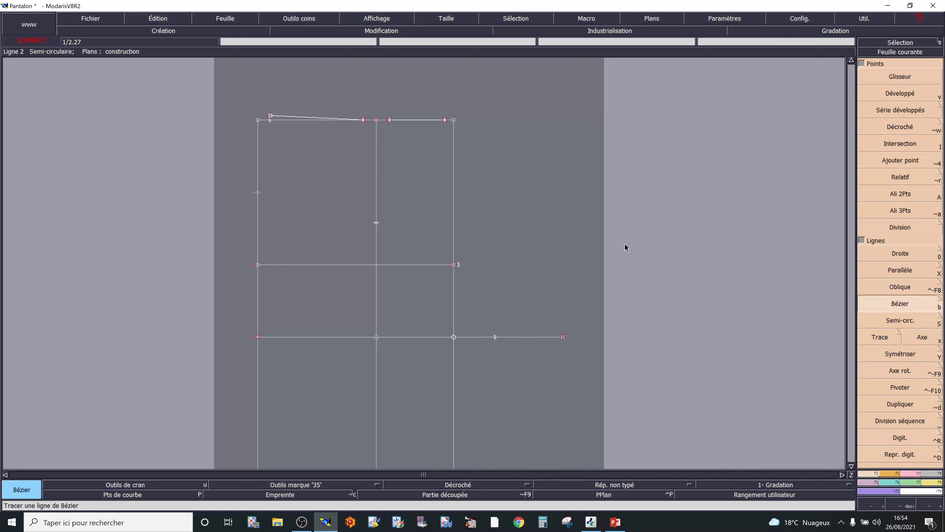
{"action": "left_click", "coordinate": [446, 121]}
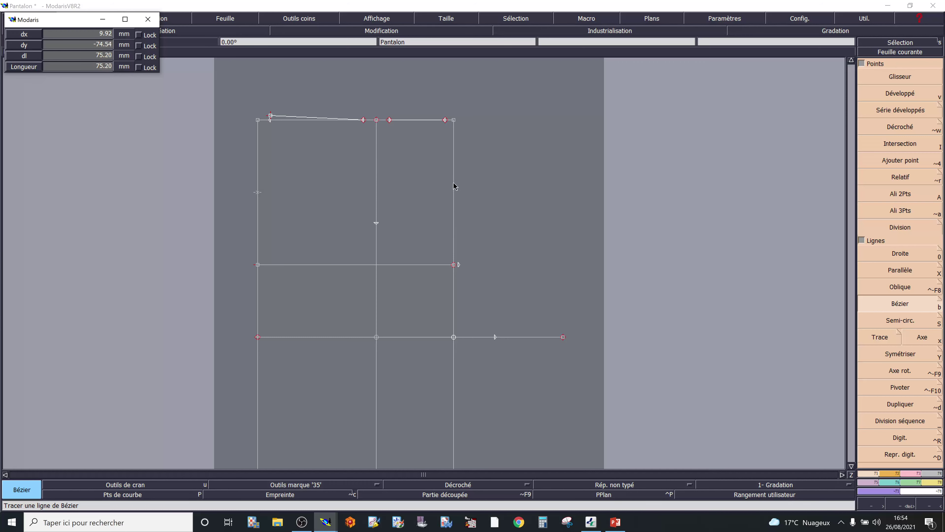
{"action": "left_click", "coordinate": [454, 196]}
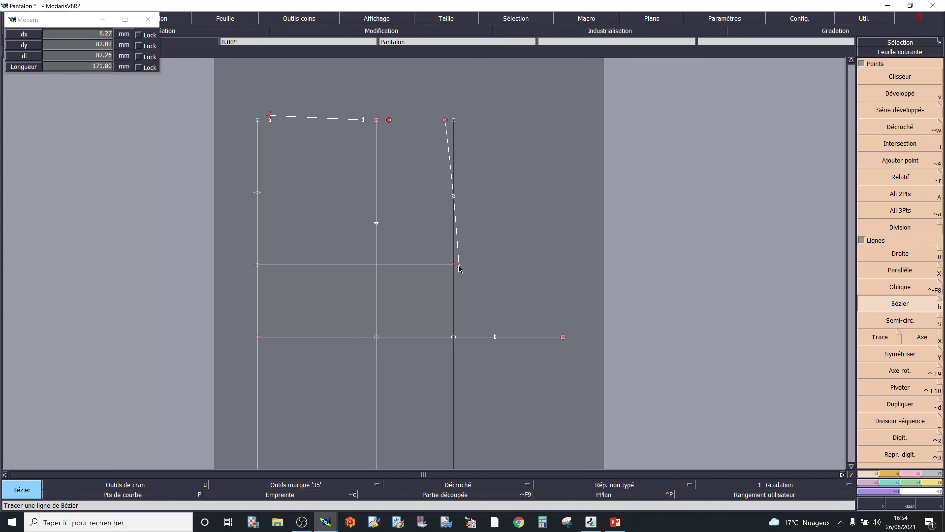
{"action": "left_click", "coordinate": [458, 265]}
{"action": "left_click", "coordinate": [469, 326]}
{"action": "left_click", "coordinate": [495, 338]}
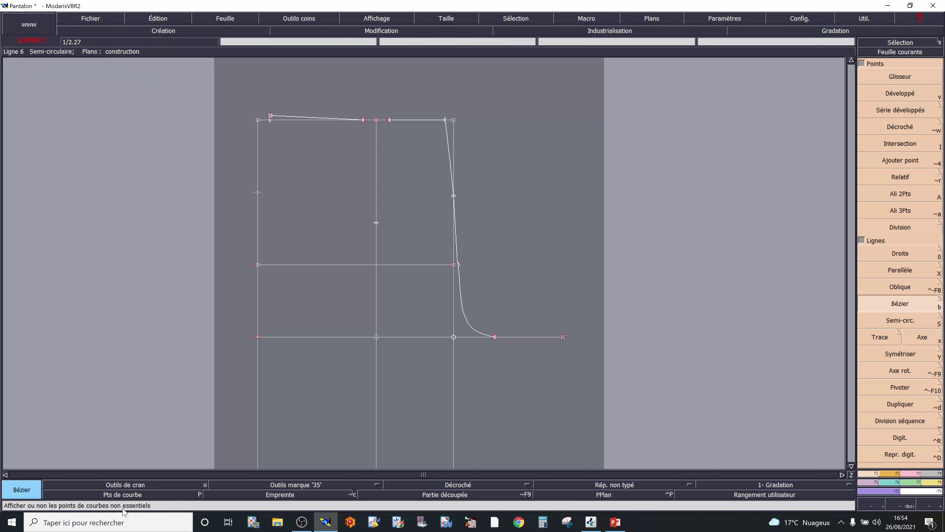
Turn on the display of curve points for the front crotch line
{"action": "left_click", "coordinate": [143, 494]}
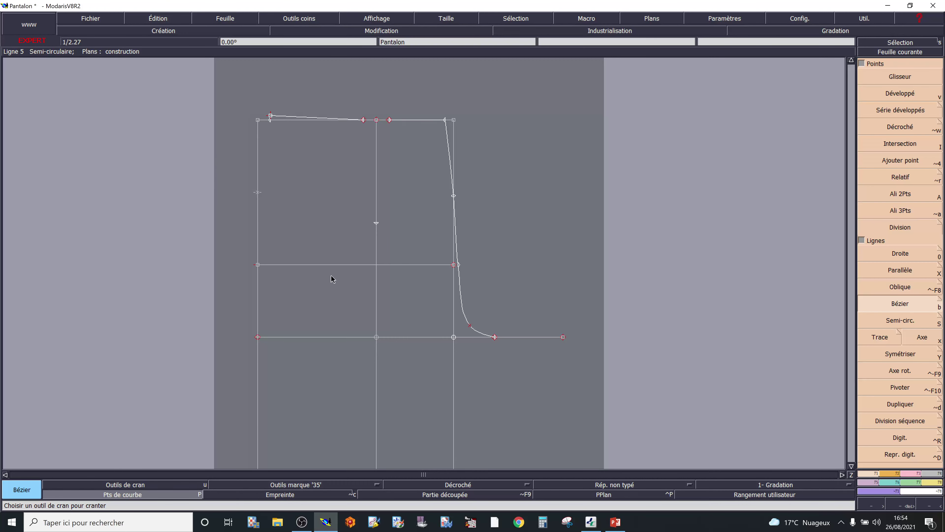
{"action": "scroll", "coordinate": [384, 282], "scroll_direction": "down", "scroll_amount": 1}
{"action": "scroll", "coordinate": [384, 283], "scroll_direction": "down", "scroll_amount": 1}
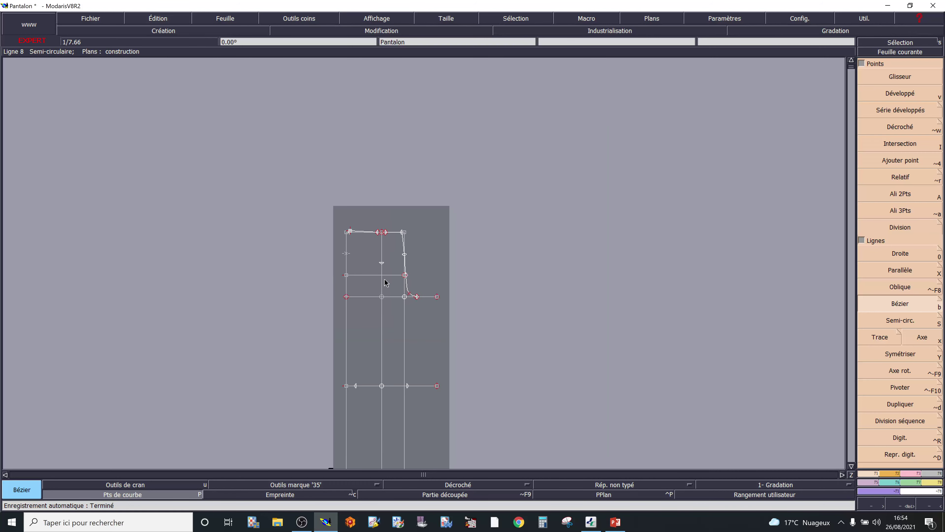
{"action": "scroll", "coordinate": [387, 281], "scroll_direction": "up", "scroll_amount": 1}
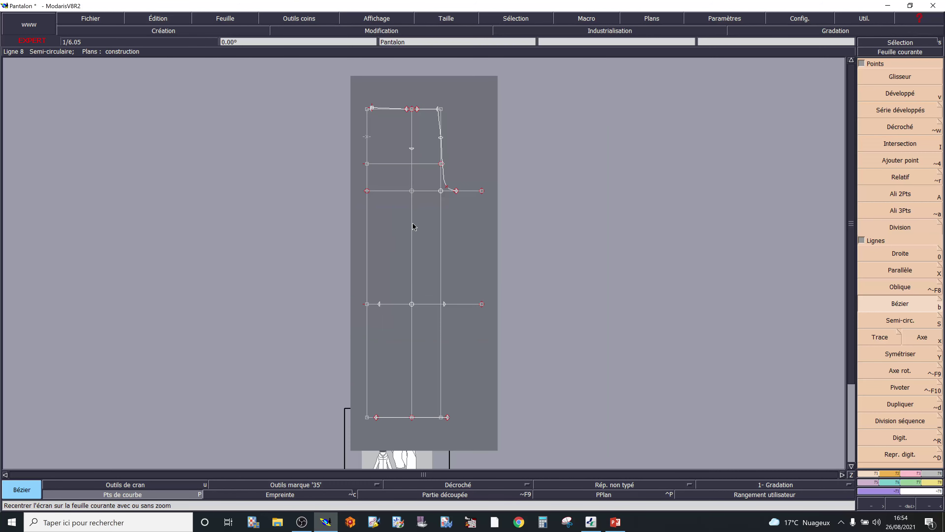
Draw the side seam as a Bézier from the left hem point through the knee, just below the crotch line and the hip point to the raised waist point
{"action": "scroll", "coordinate": [414, 226], "scroll_direction": "up", "scroll_amount": 1}
{"action": "scroll", "coordinate": [413, 225], "scroll_direction": "down", "scroll_amount": 1}
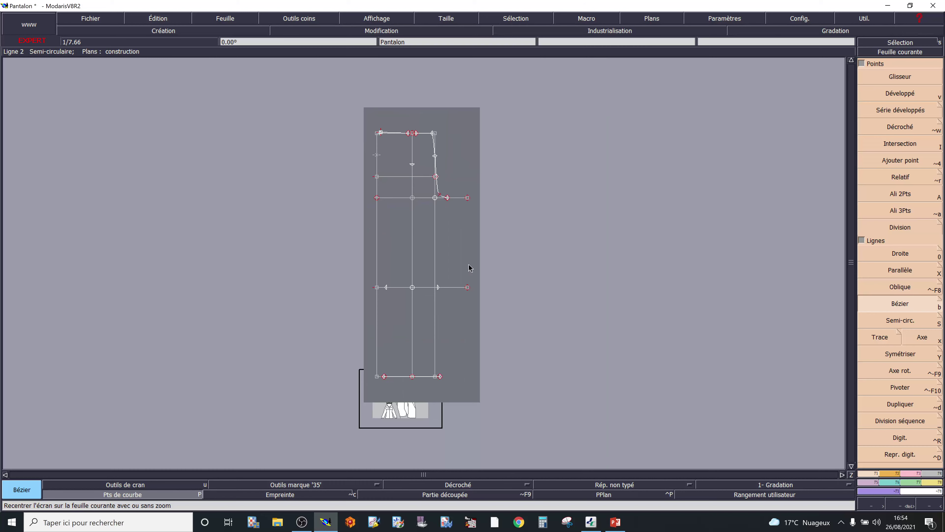
{"action": "key", "text": "z"}
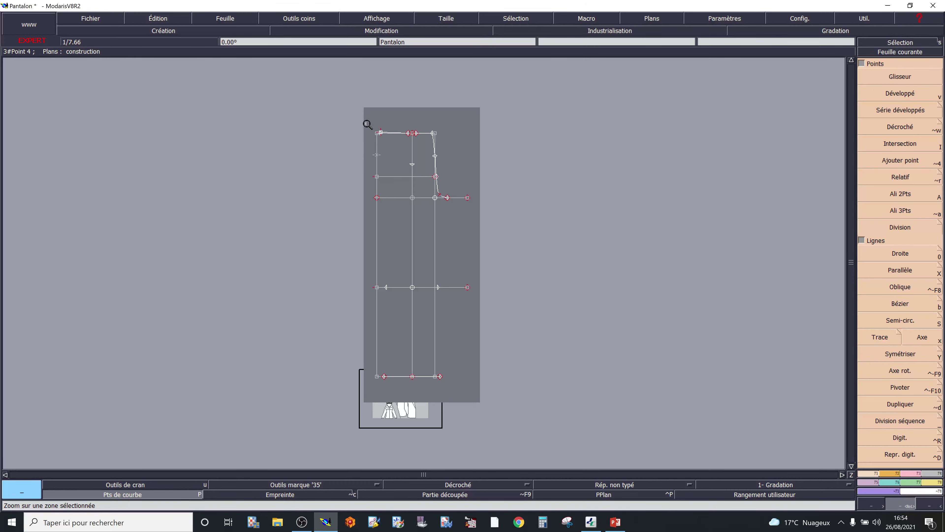
{"action": "left_click_drag", "start_coordinate": [438, 289], "coordinate": [458, 383]}
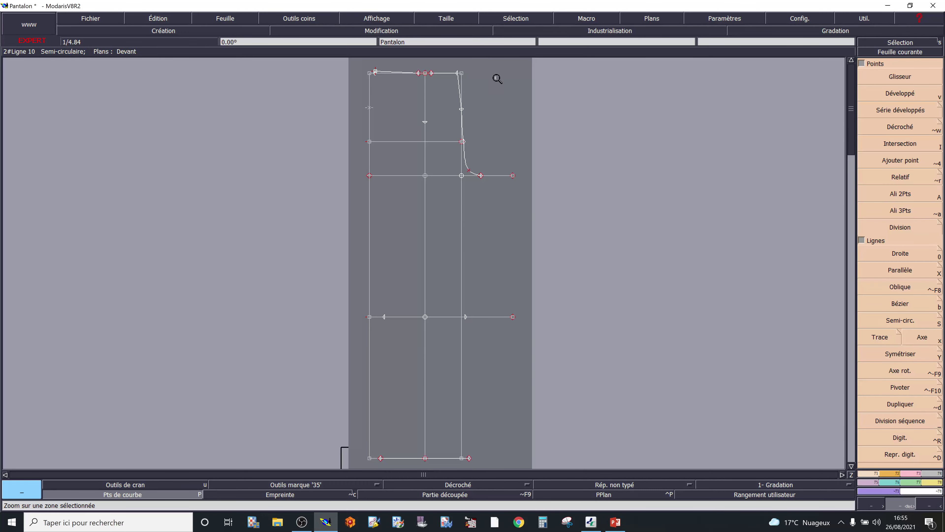
{"action": "left_click", "coordinate": [900, 303]}
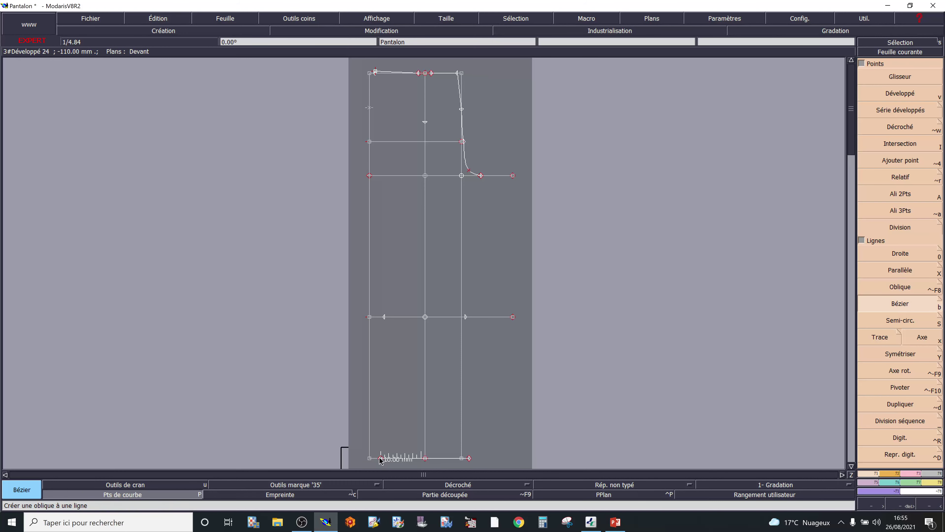
{"action": "left_click", "coordinate": [380, 459]}
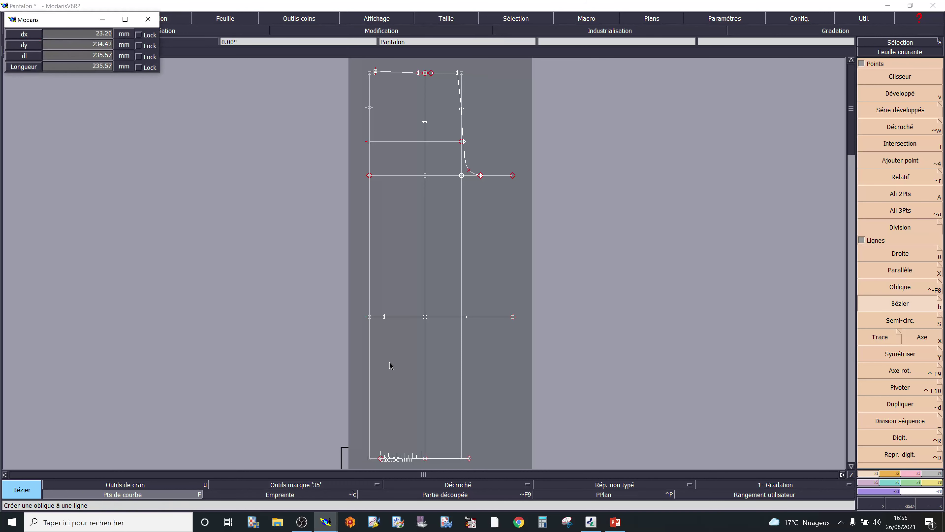
{"action": "left_click", "coordinate": [384, 317]}
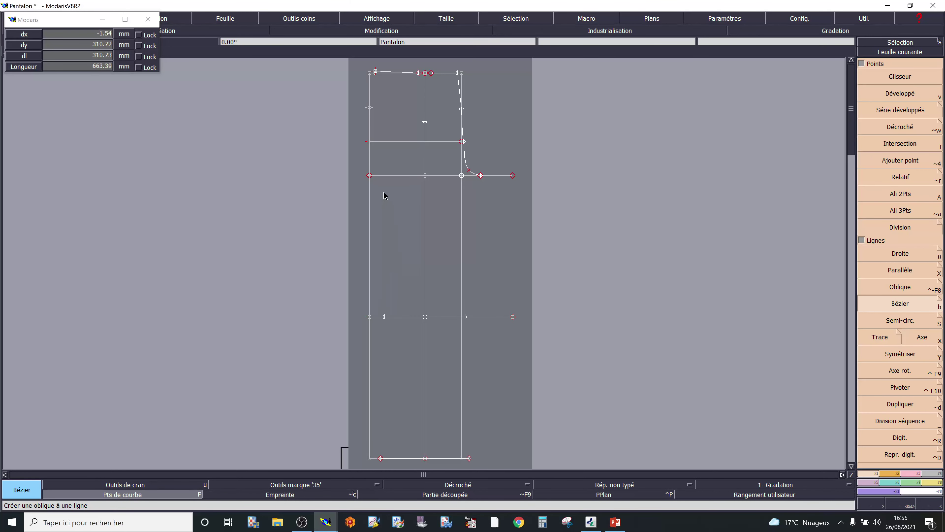
{"action": "left_click", "coordinate": [377, 176]}
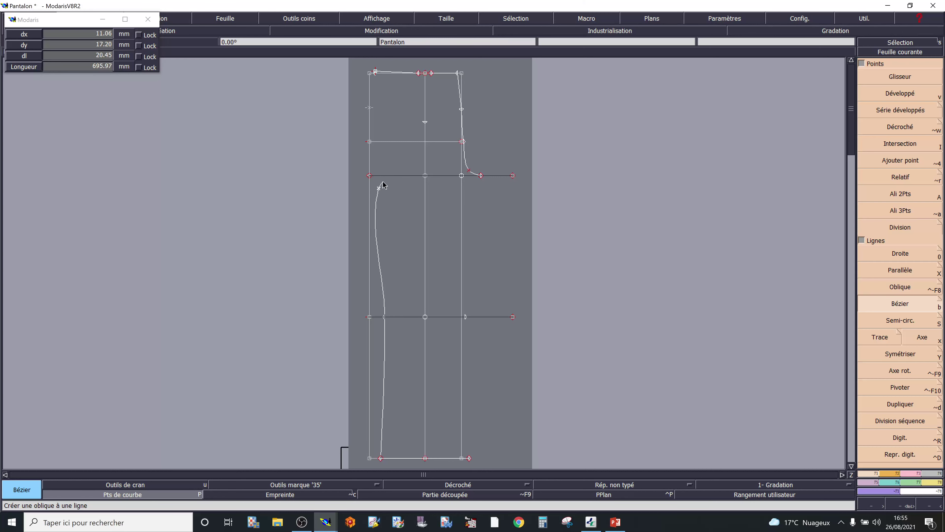
{"action": "left_click", "coordinate": [379, 188]}
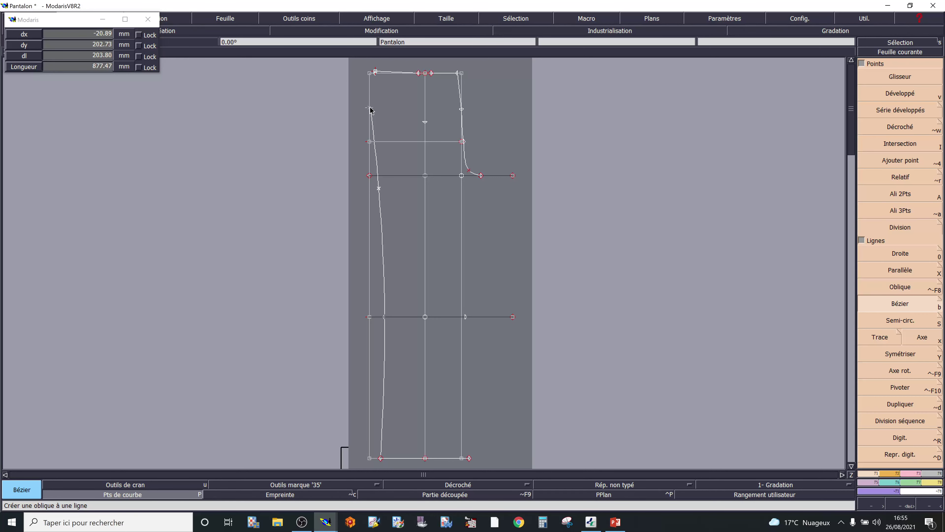
{"action": "scroll", "coordinate": [378, 68], "scroll_direction": "up", "scroll_amount": 1}
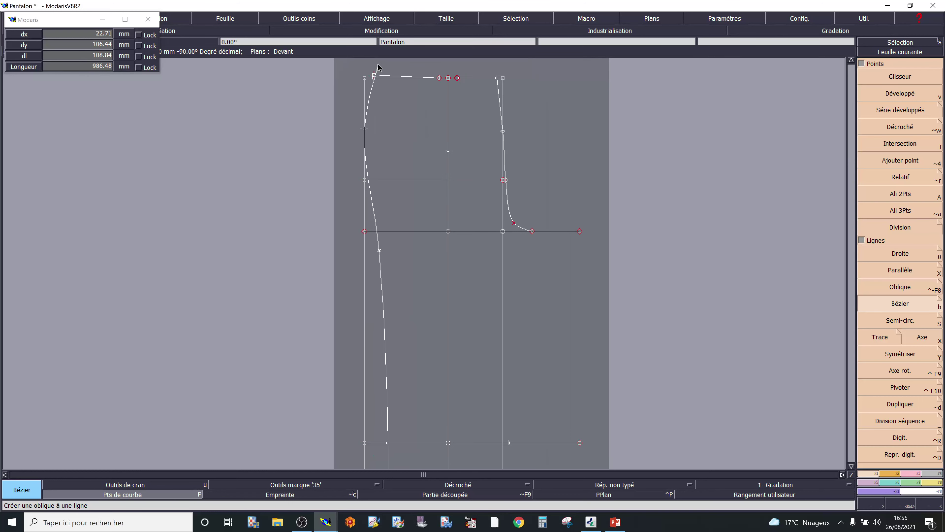
{"action": "scroll", "coordinate": [374, 73], "scroll_direction": "up", "scroll_amount": 2}
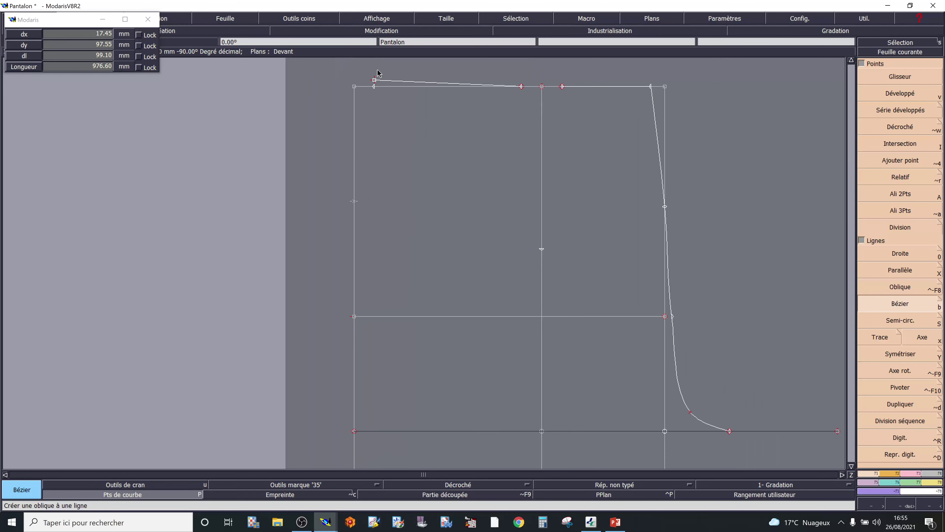
{"action": "left_click", "coordinate": [375, 82]}
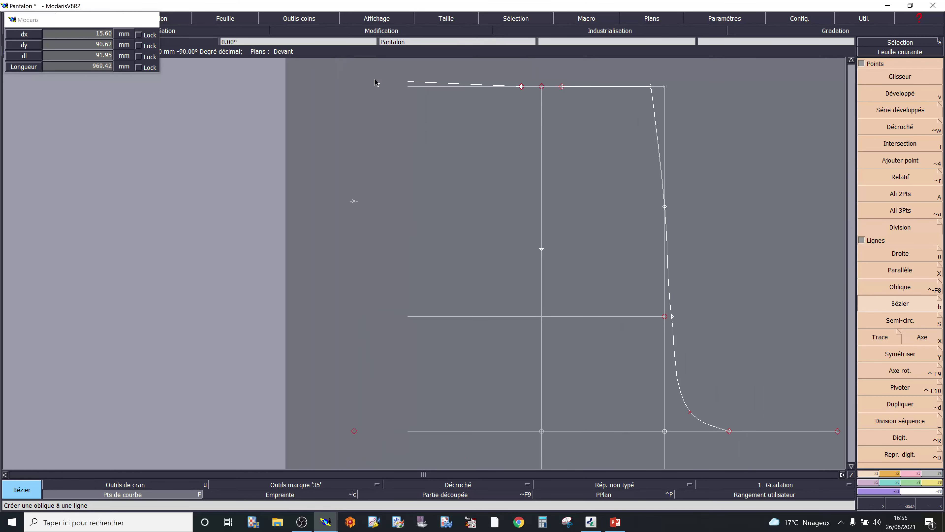
Draw the inseam as a Bézier from the 48 mm crotch point, through an upper-thigh point and the right knee point, to the right hem point
{"action": "scroll", "coordinate": [392, 170], "scroll_direction": "up", "scroll_amount": 1}
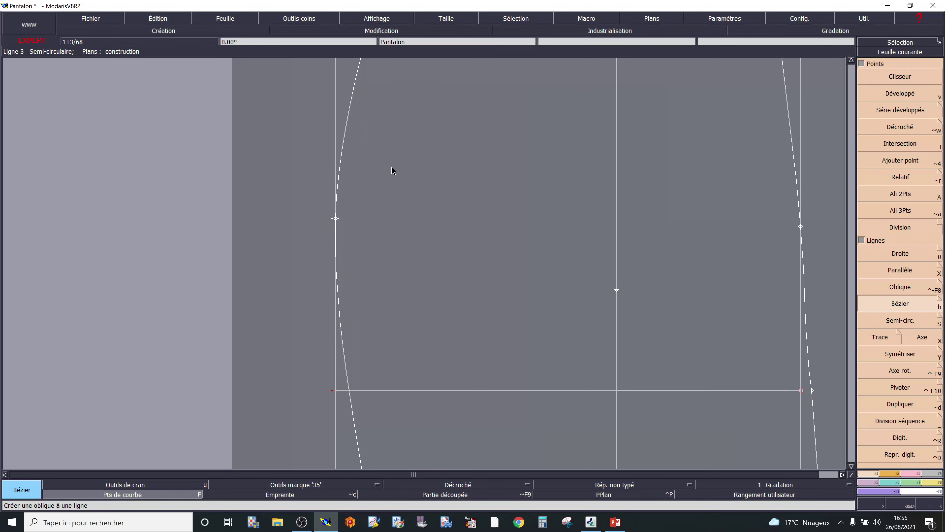
{"action": "scroll", "coordinate": [391, 168], "scroll_direction": "down", "scroll_amount": 1}
{"action": "scroll", "coordinate": [392, 83], "scroll_direction": "up", "scroll_amount": 2}
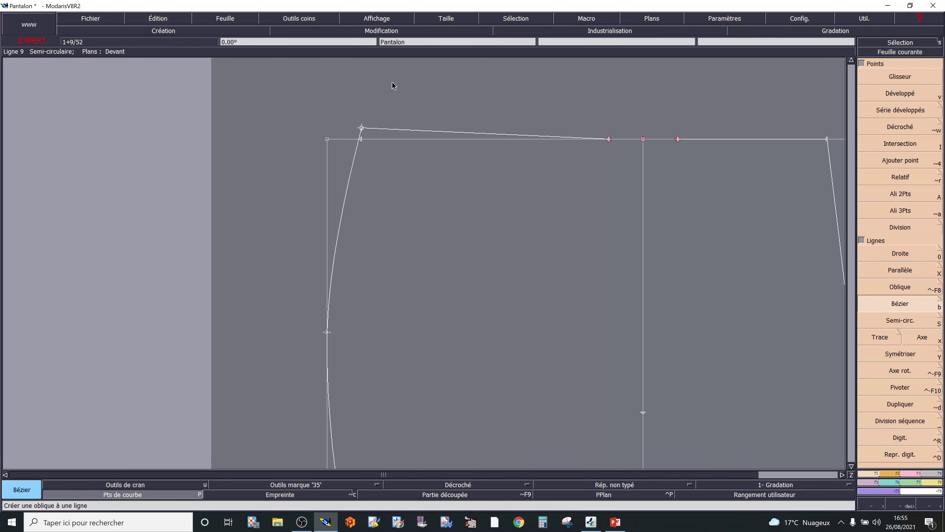
{"action": "scroll", "coordinate": [402, 100], "scroll_direction": "down", "scroll_amount": 2}
{"action": "scroll", "coordinate": [419, 125], "scroll_direction": "down", "scroll_amount": 2}
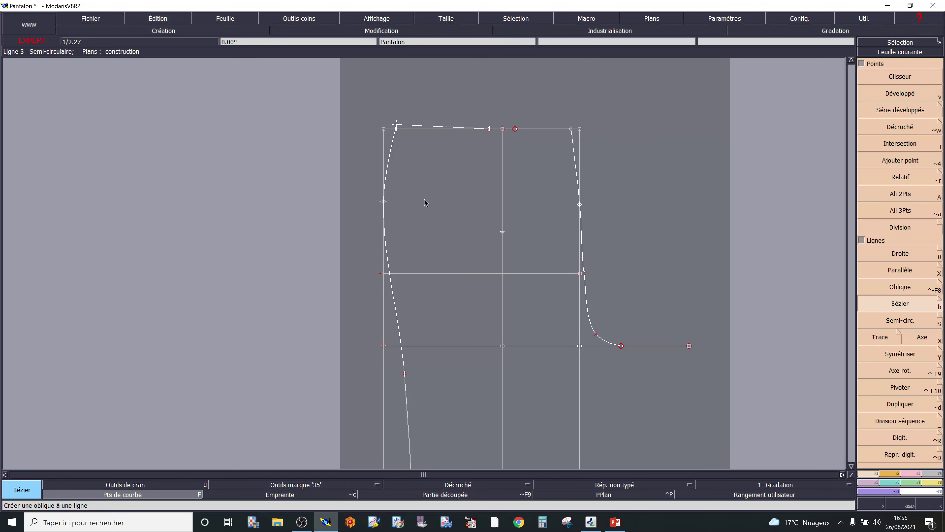
{"action": "scroll", "coordinate": [612, 290], "scroll_direction": "down", "scroll_amount": 4}
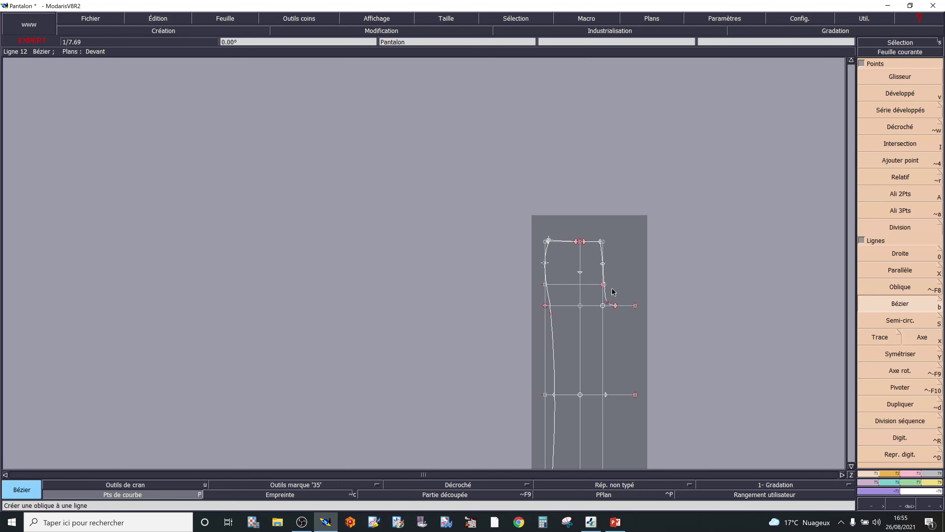
{"action": "key", "text": "Home"}
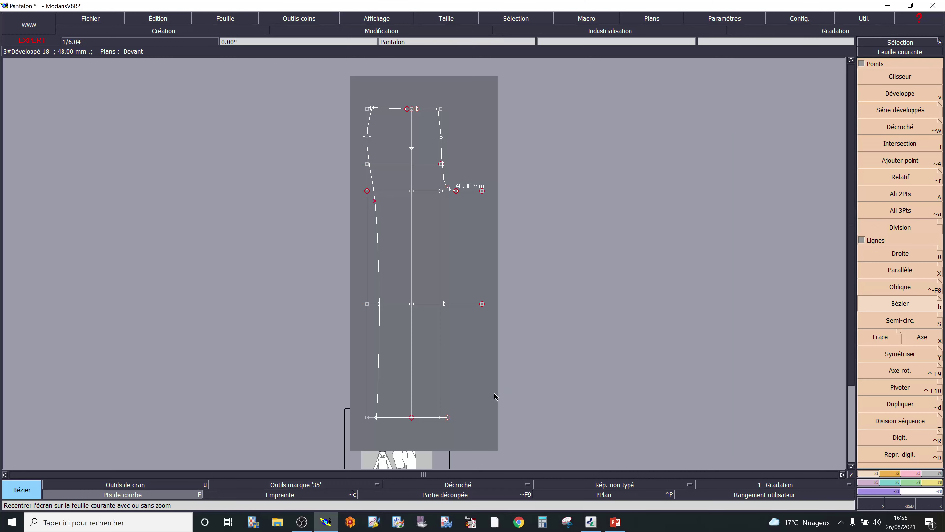
{"action": "scroll", "coordinate": [479, 387], "scroll_direction": "up", "scroll_amount": 1}
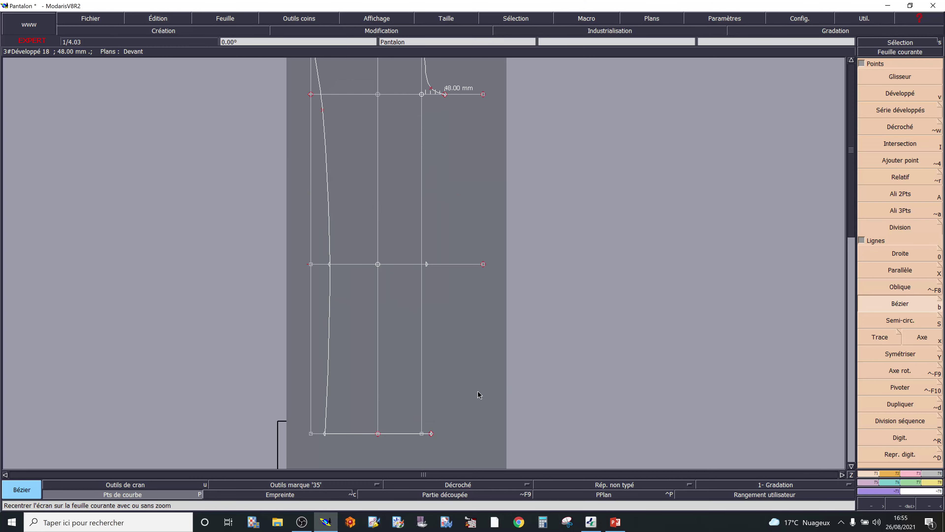
{"action": "left_click", "coordinate": [445, 95]}
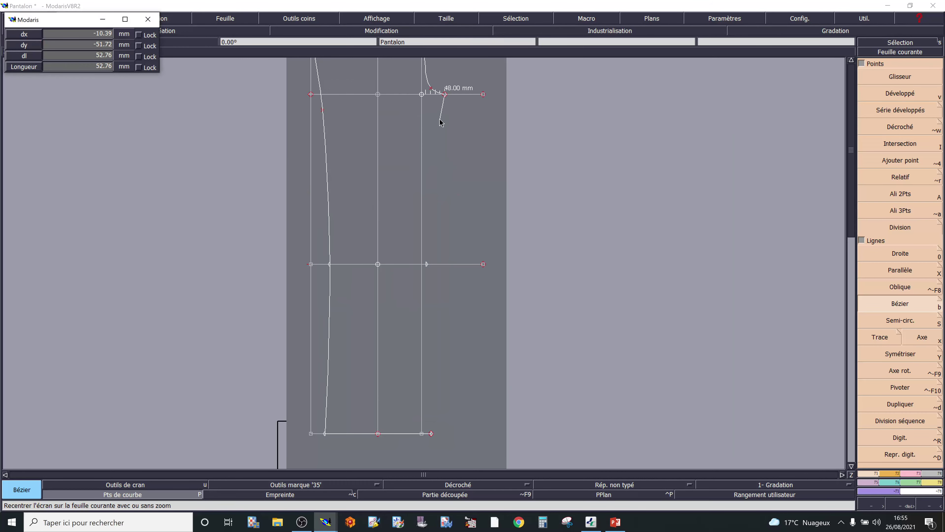
{"action": "left_click", "coordinate": [437, 133]}
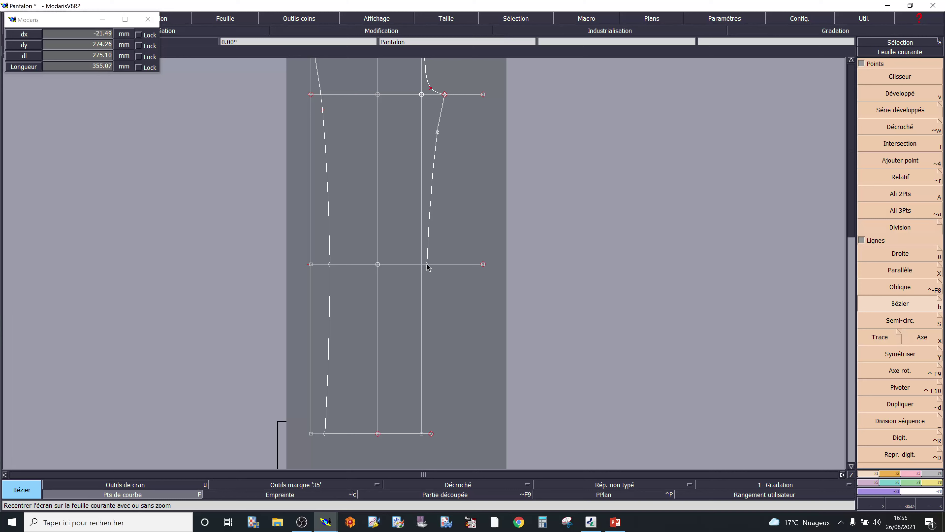
{"action": "left_click", "coordinate": [428, 265]}
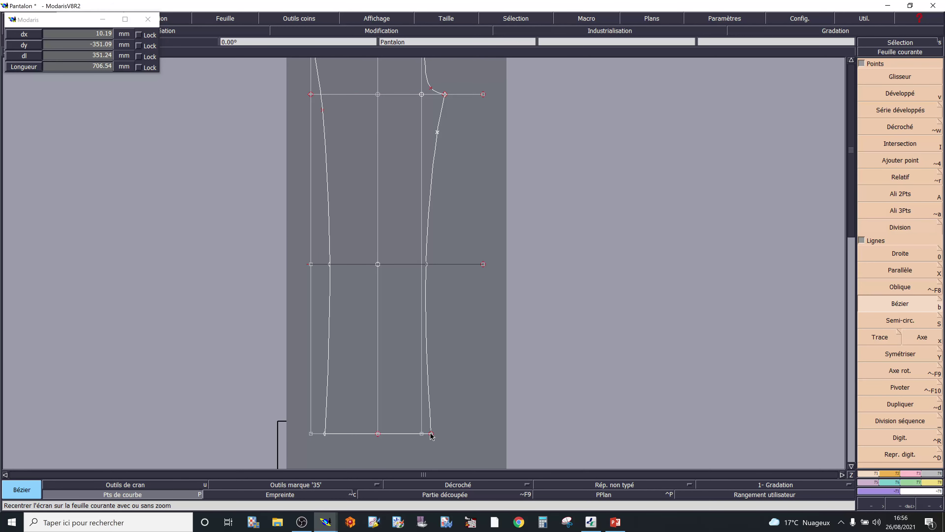
{"action": "left_click", "coordinate": [431, 435]}
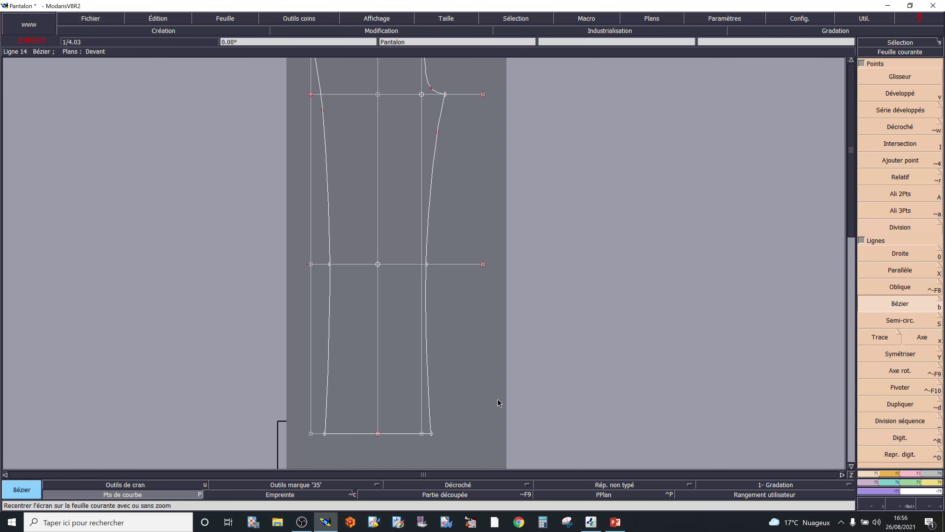
Examine the front's outline from the hem up to the waist, including the dart opening around the vertical centre line
{"action": "scroll", "coordinate": [384, 145], "scroll_direction": "down", "scroll_amount": 2}
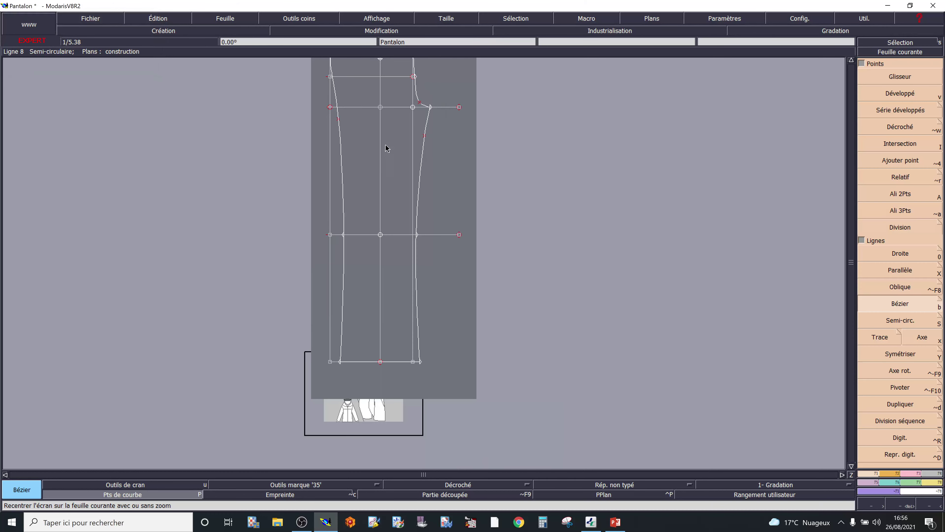
{"action": "scroll", "coordinate": [395, 65], "scroll_direction": "up", "scroll_amount": 3}
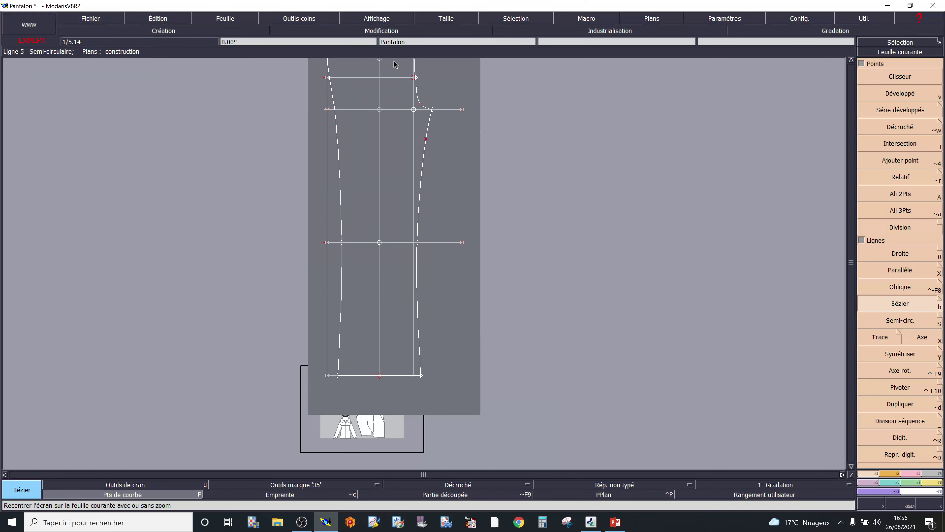
{"action": "scroll", "coordinate": [396, 67], "scroll_direction": "down", "scroll_amount": 3}
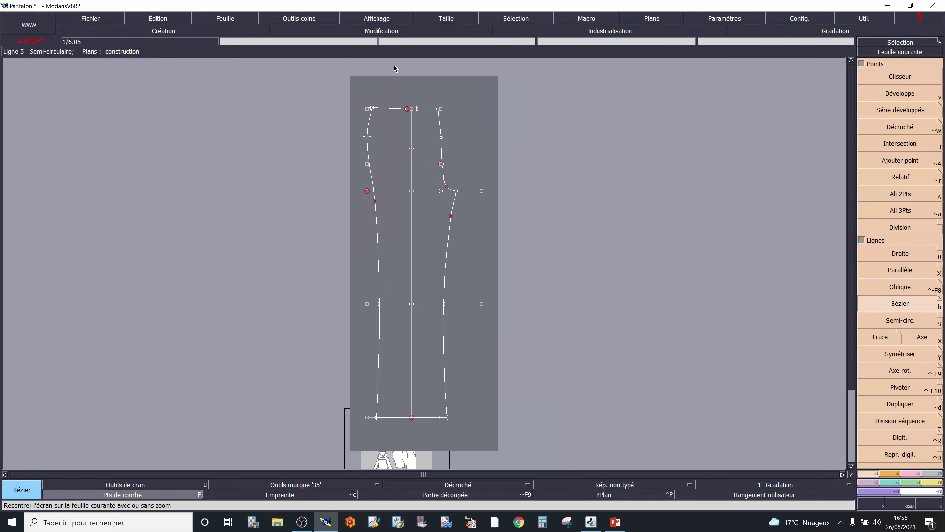
{"action": "scroll", "coordinate": [402, 123], "scroll_direction": "up", "scroll_amount": 4}
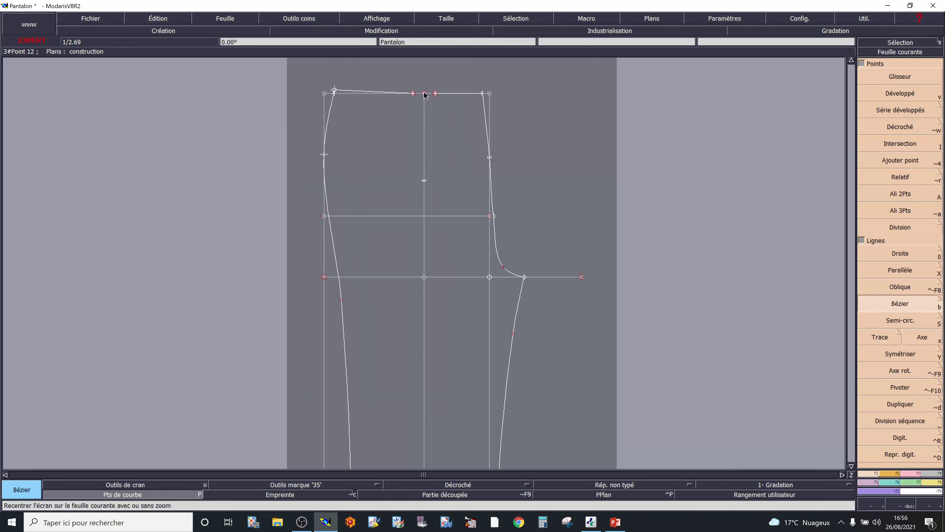
{"action": "scroll", "coordinate": [430, 81], "scroll_direction": "up", "scroll_amount": 4}
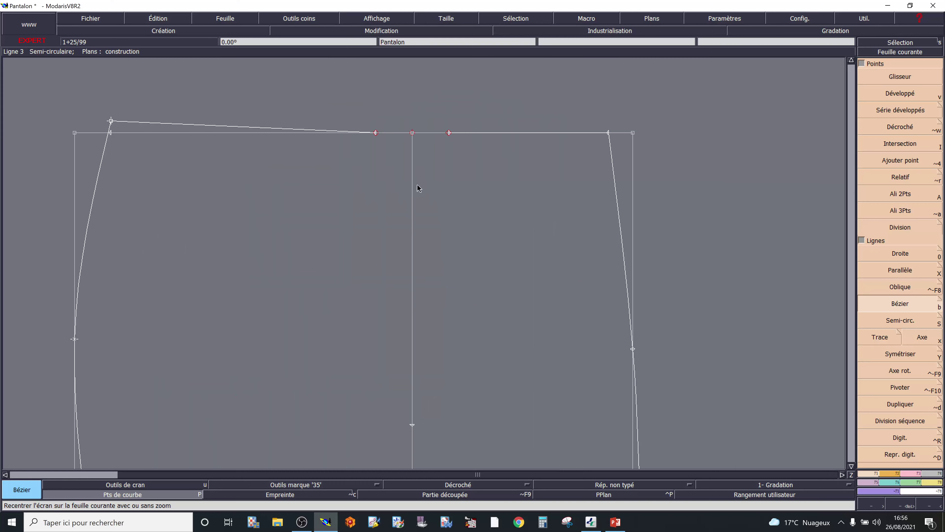
{"action": "scroll", "coordinate": [452, 227], "scroll_direction": "down", "scroll_amount": 4}
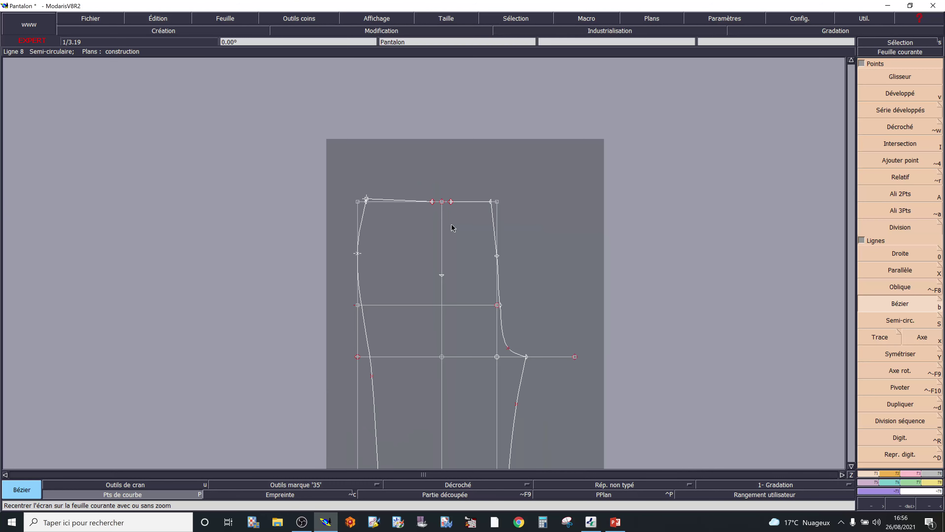
{"action": "scroll", "coordinate": [453, 228], "scroll_direction": "down", "scroll_amount": 3}
{"action": "scroll", "coordinate": [454, 237], "scroll_direction": "up", "scroll_amount": 4}
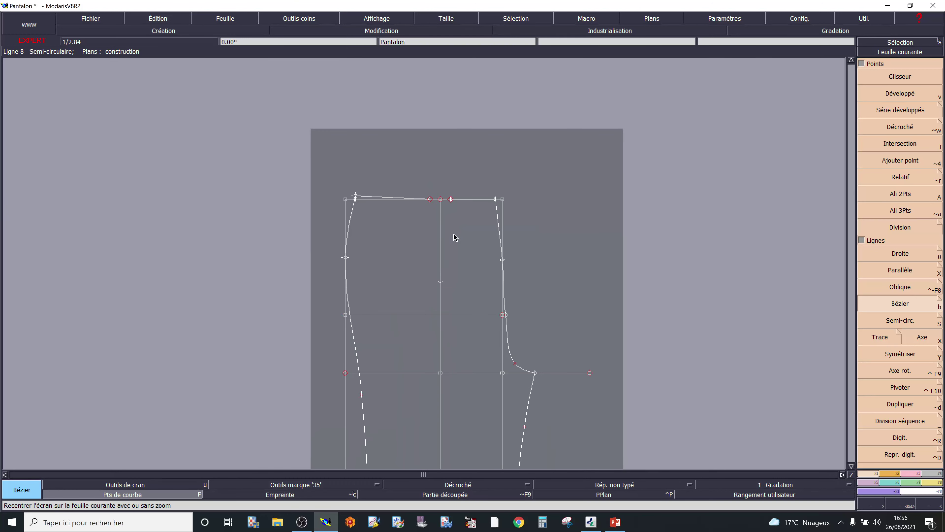
{"action": "scroll", "coordinate": [454, 273], "scroll_direction": "up", "scroll_amount": 3}
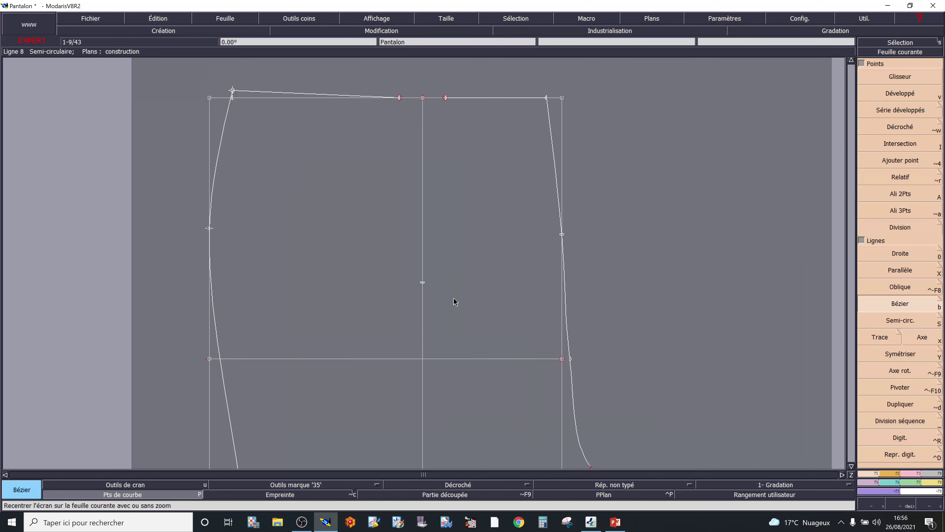
{"action": "scroll", "coordinate": [454, 297], "scroll_direction": "down", "scroll_amount": 7}
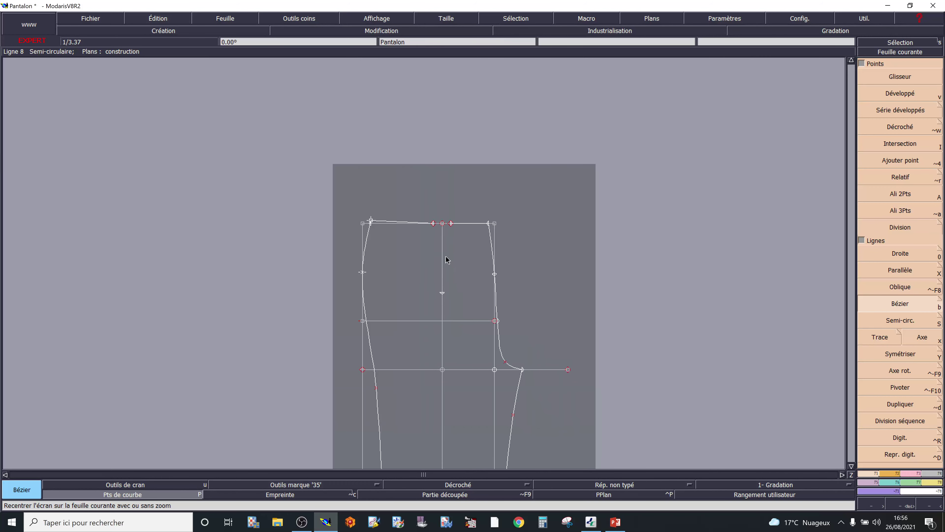
Draw the two dart legs as Béziers from the waist points beside the vertical centre line to the dart tip
{"action": "scroll", "coordinate": [442, 264], "scroll_direction": "up", "scroll_amount": 5}
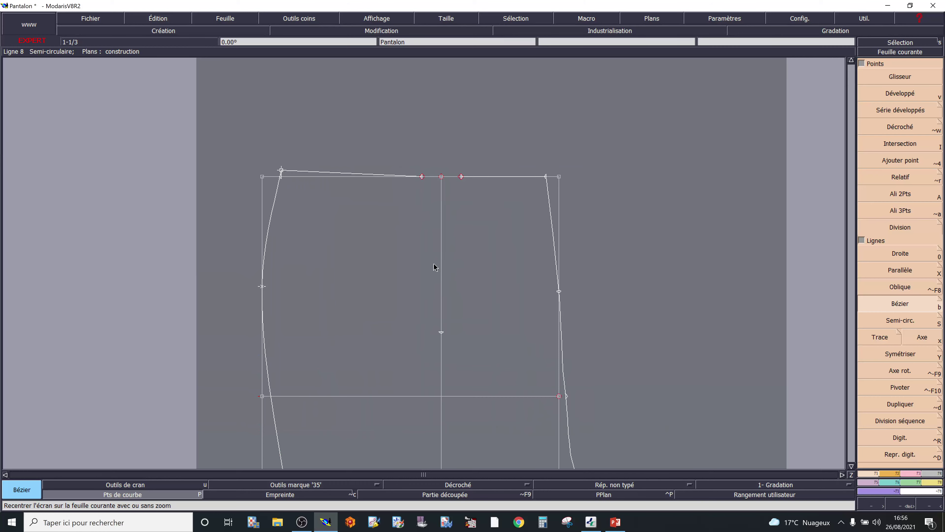
{"action": "scroll", "coordinate": [446, 267], "scroll_direction": "up", "scroll_amount": 2}
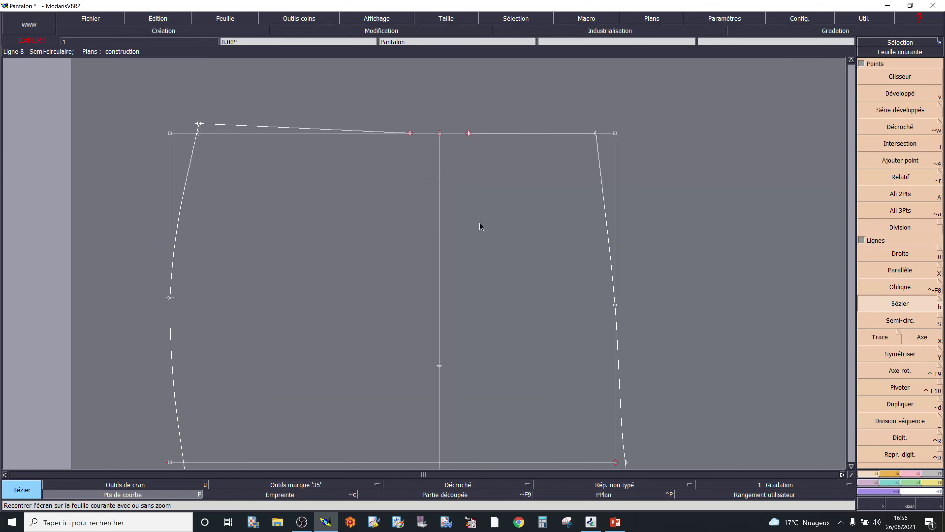
{"action": "left_click", "coordinate": [411, 133]}
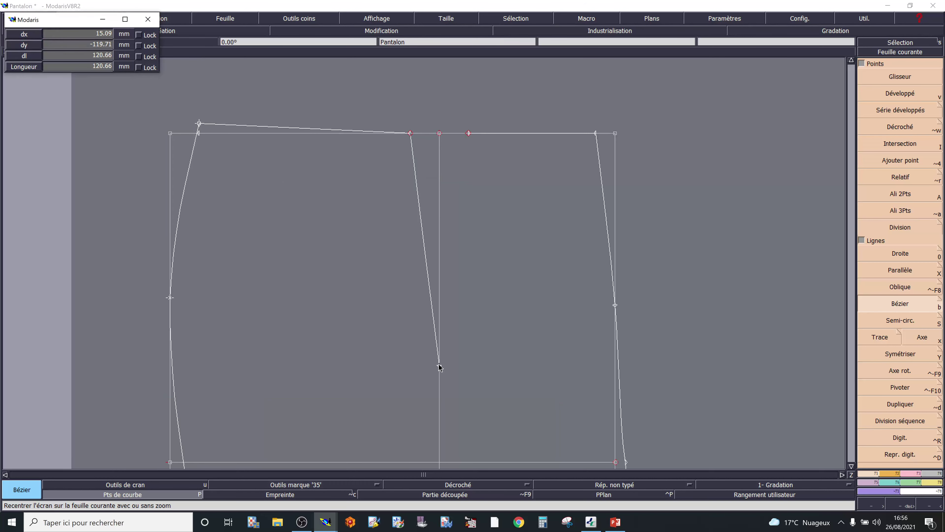
{"action": "left_click", "coordinate": [439, 366]}
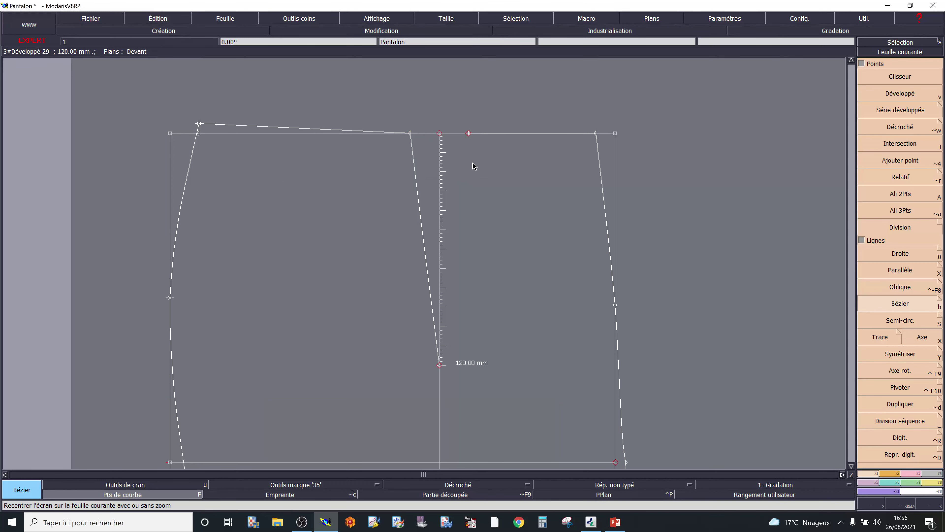
{"action": "left_click", "coordinate": [469, 133]}
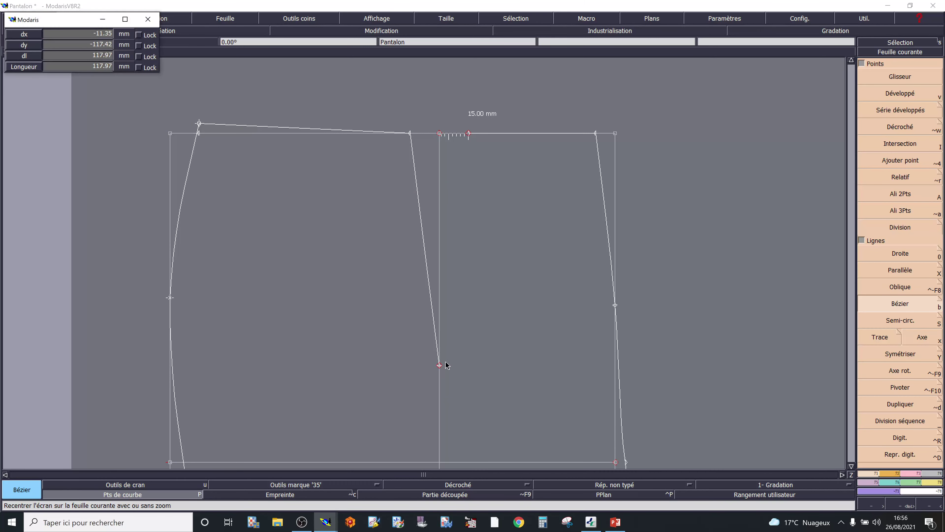
{"action": "left_click", "coordinate": [440, 366]}
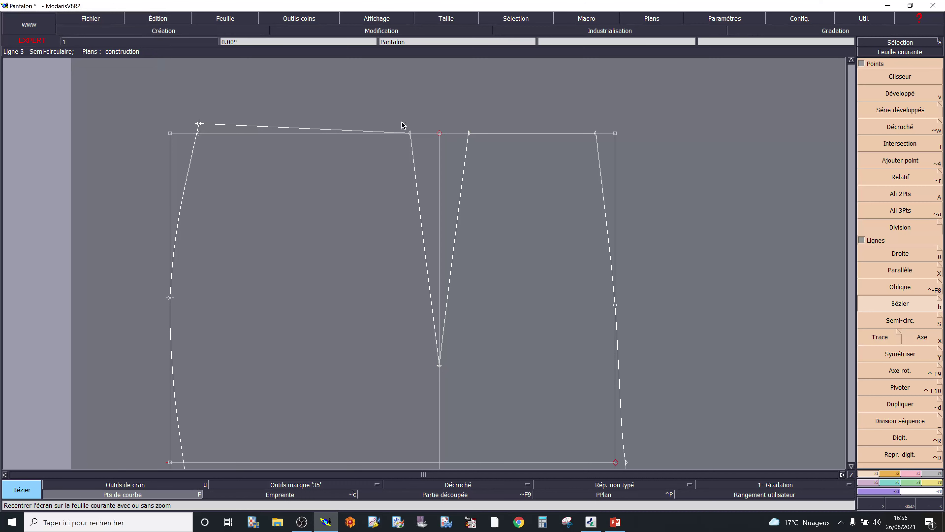
Display the curve handles and bend both dart legs symmetrically into smooth curves that meet along the centre line at the tip
{"action": "left_click", "coordinate": [368, 19]}
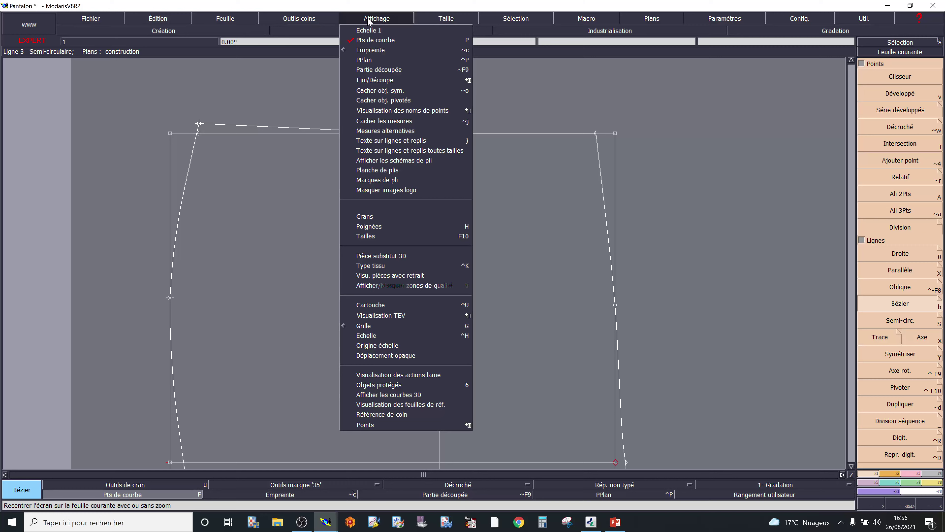
{"action": "left_click", "coordinate": [369, 226]}
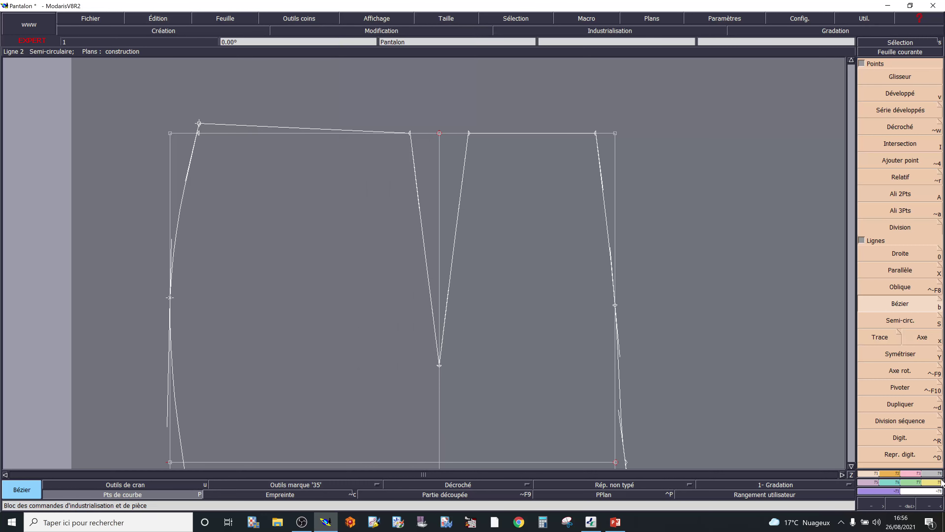
{"action": "left_click", "coordinate": [918, 474]}
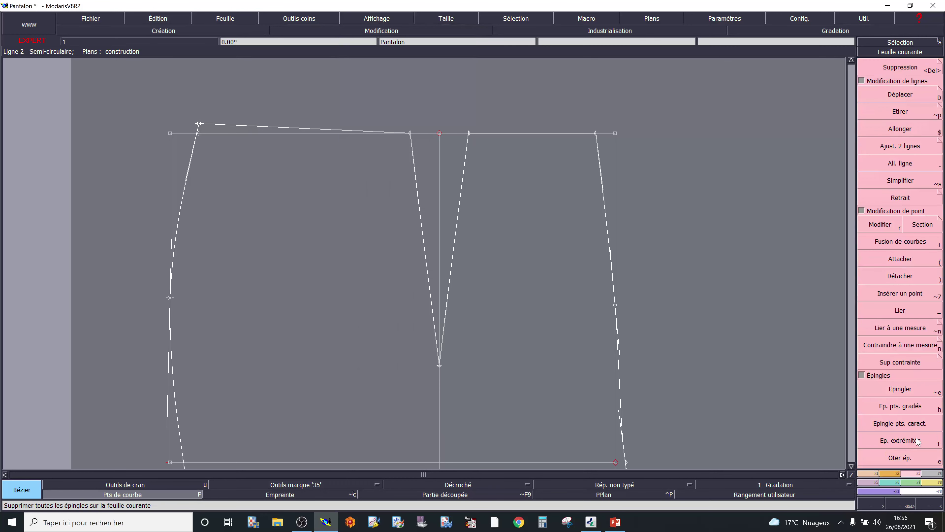
{"action": "left_click", "coordinate": [888, 226]}
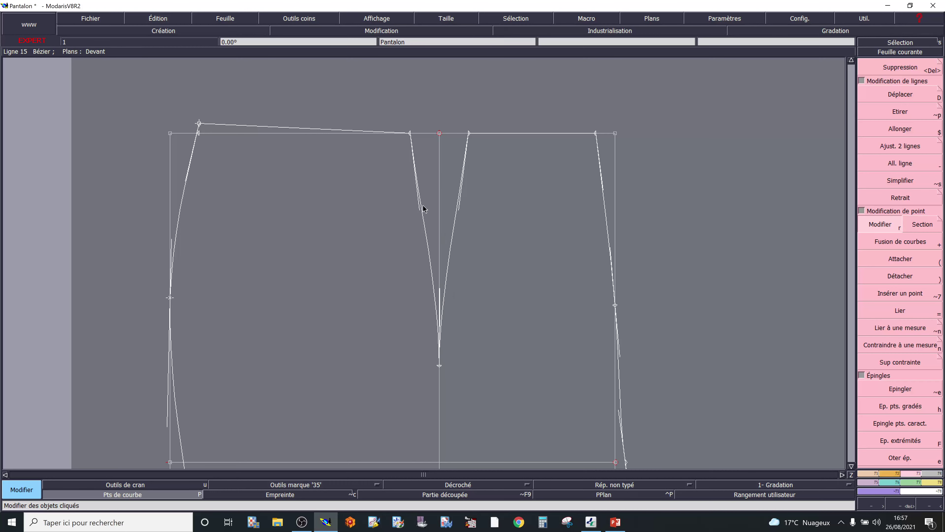
{"action": "left_click_drag", "start_coordinate": [419, 210], "coordinate": [453, 189]}
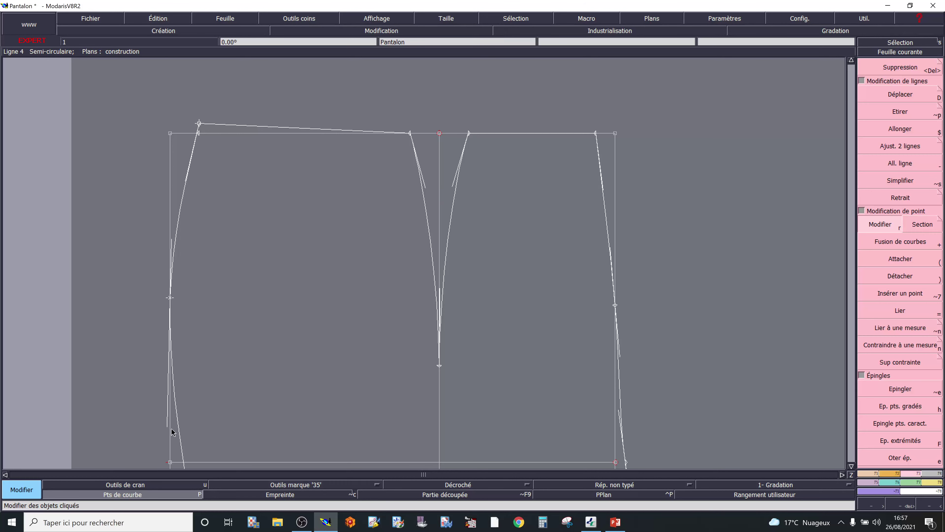
Move the inseam's upper-thigh point slightly inward and upward, and adjust its handle to smooth the curve below the crotch
{"action": "scroll", "coordinate": [272, 399], "scroll_direction": "down", "scroll_amount": 2}
{"action": "scroll", "coordinate": [290, 400], "scroll_direction": "up", "scroll_amount": 1}
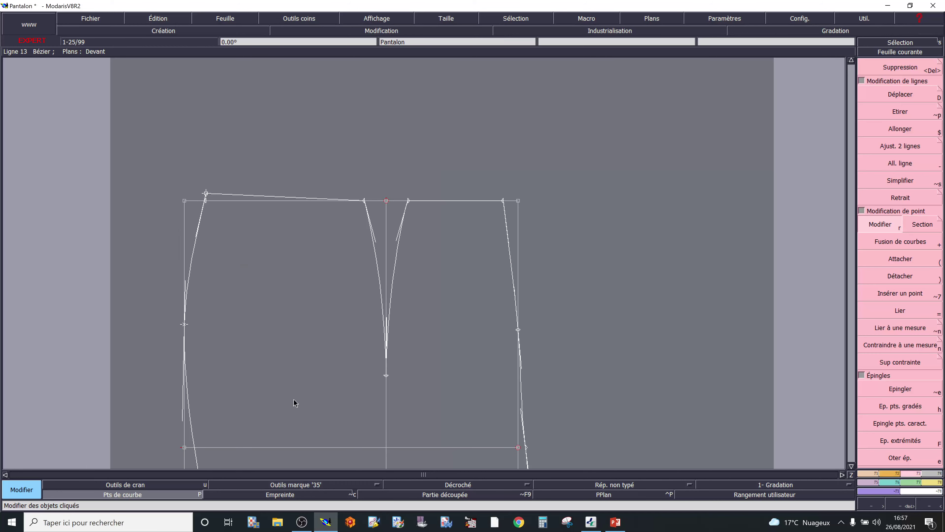
{"action": "scroll", "coordinate": [297, 399], "scroll_direction": "down", "scroll_amount": 2}
{"action": "scroll", "coordinate": [301, 400], "scroll_direction": "down", "scroll_amount": 3}
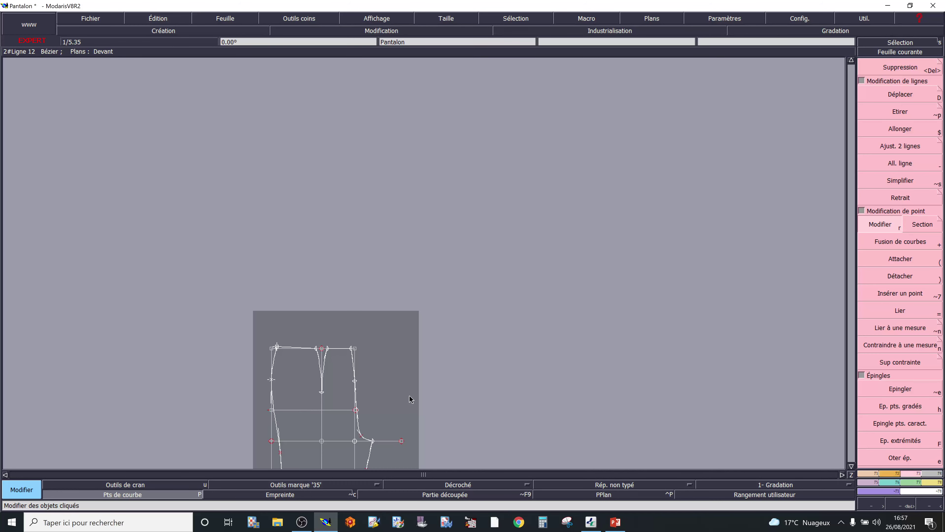
{"action": "key", "text": "Home"}
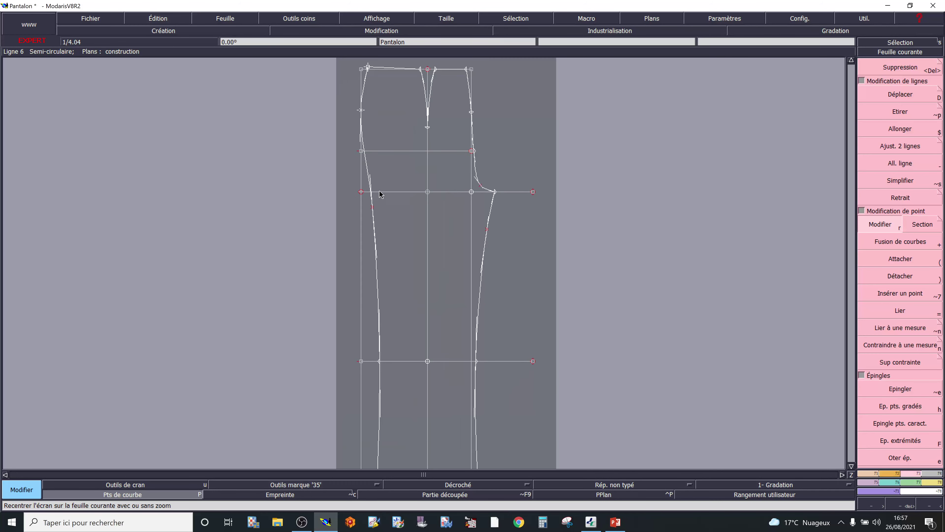
{"action": "scroll", "coordinate": [380, 194], "scroll_direction": "up", "scroll_amount": 1}
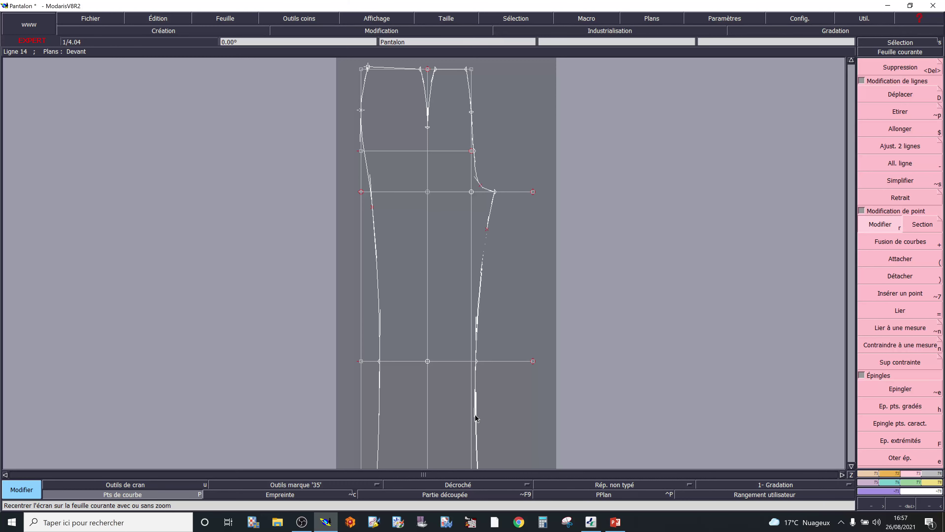
{"action": "left_click", "coordinate": [487, 229]}
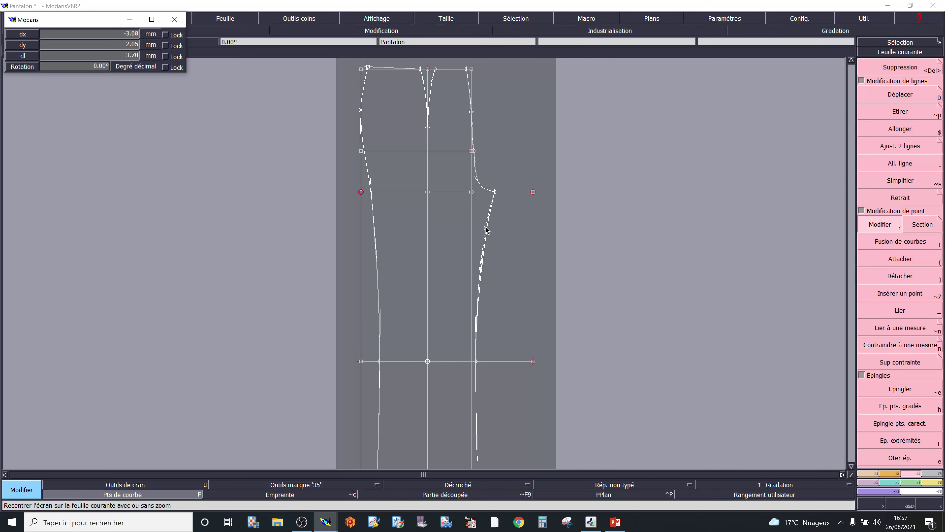
{"action": "left_click", "coordinate": [485, 223]}
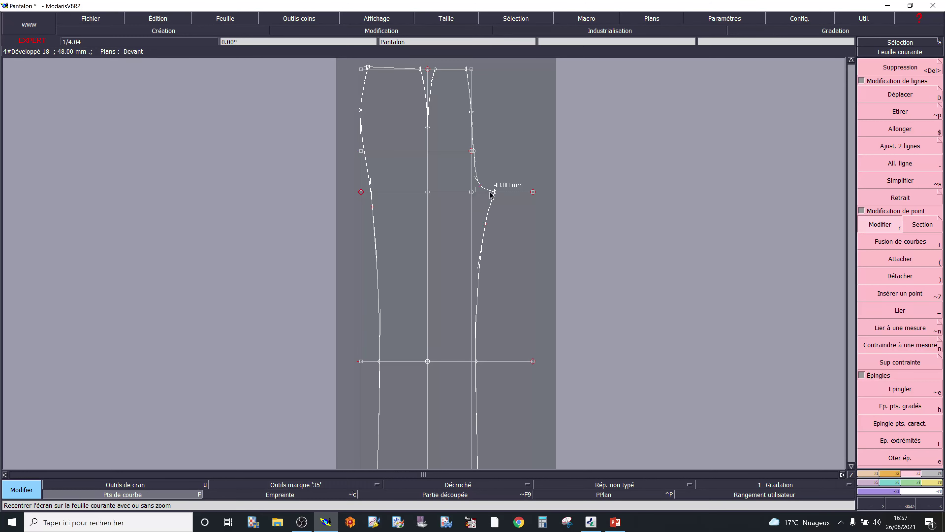
{"action": "scroll", "coordinate": [484, 238], "scroll_direction": "up", "scroll_amount": 3}
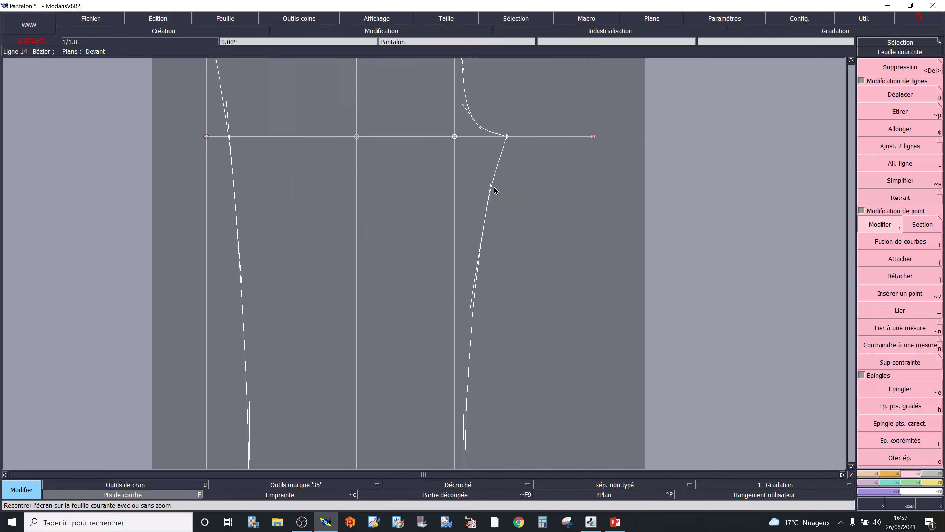
{"action": "left_click_drag", "start_coordinate": [492, 184], "coordinate": [491, 186]}
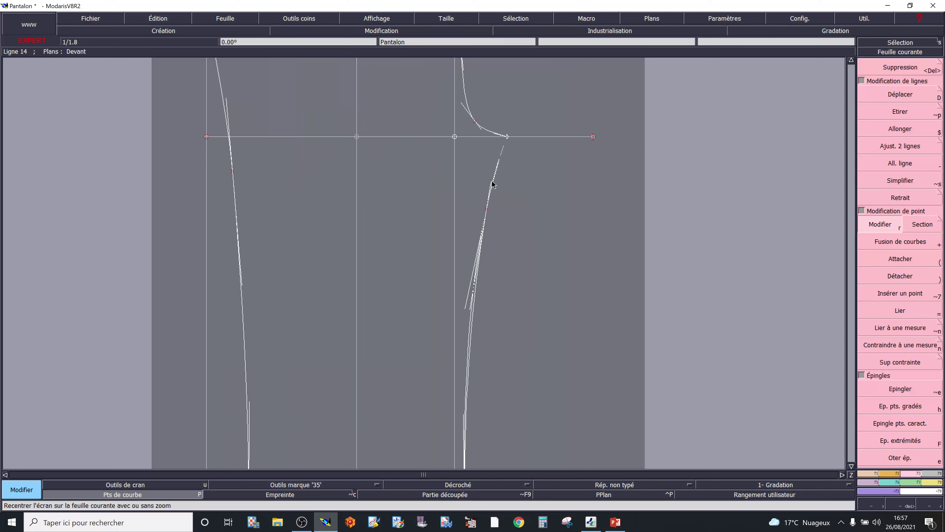
Move the side seam's curve point just below the crotch line about 4 mm horizontally outward
{"action": "scroll", "coordinate": [500, 218], "scroll_direction": "up", "scroll_amount": 2}
{"action": "scroll", "coordinate": [296, 224], "scroll_direction": "down", "scroll_amount": 4}
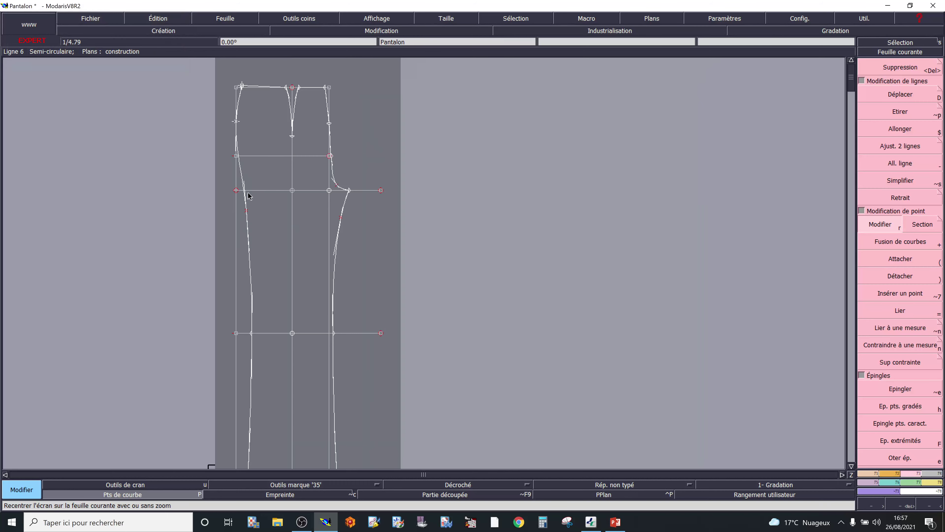
{"action": "left_click", "coordinate": [244, 211]}
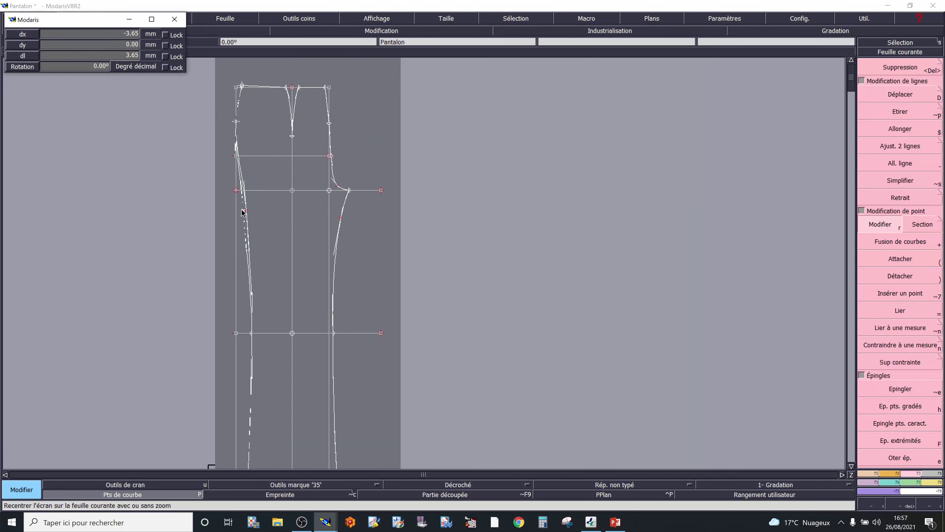
{"action": "left_click", "coordinate": [242, 212]}
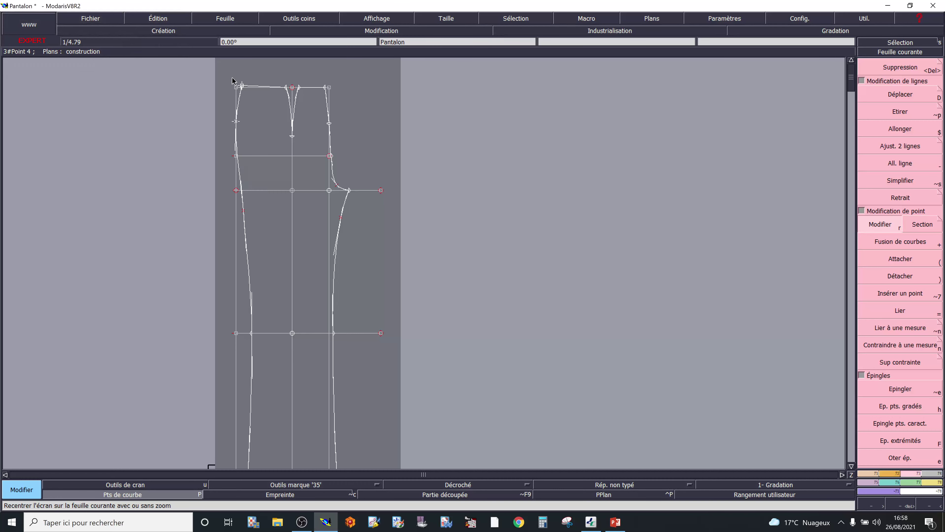
Add a vertical droit-fil 'DF' grainline mark on the front's centre line, between the crotch line and the knee line
{"action": "scroll", "coordinate": [233, 80], "scroll_direction": "up", "scroll_amount": 2}
{"action": "scroll", "coordinate": [233, 80], "scroll_direction": "up", "scroll_amount": 2}
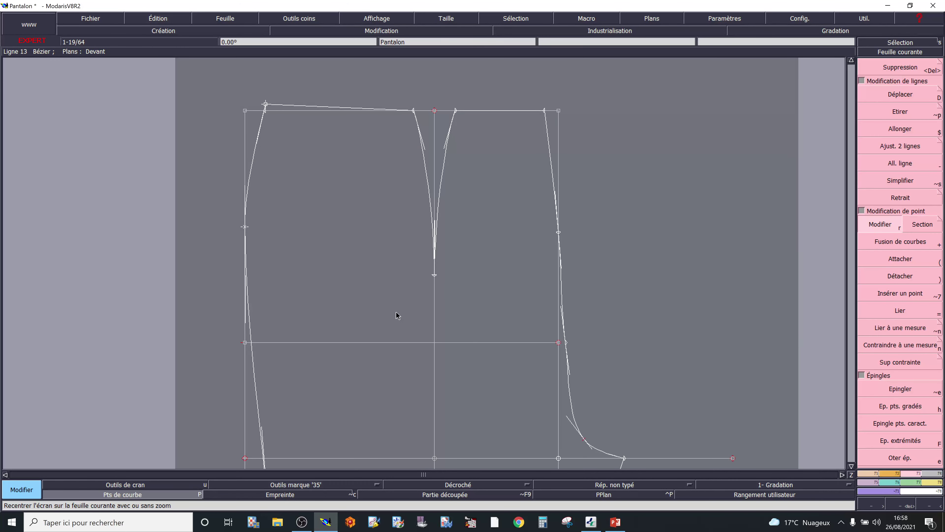
{"action": "scroll", "coordinate": [397, 316], "scroll_direction": "down", "scroll_amount": 2}
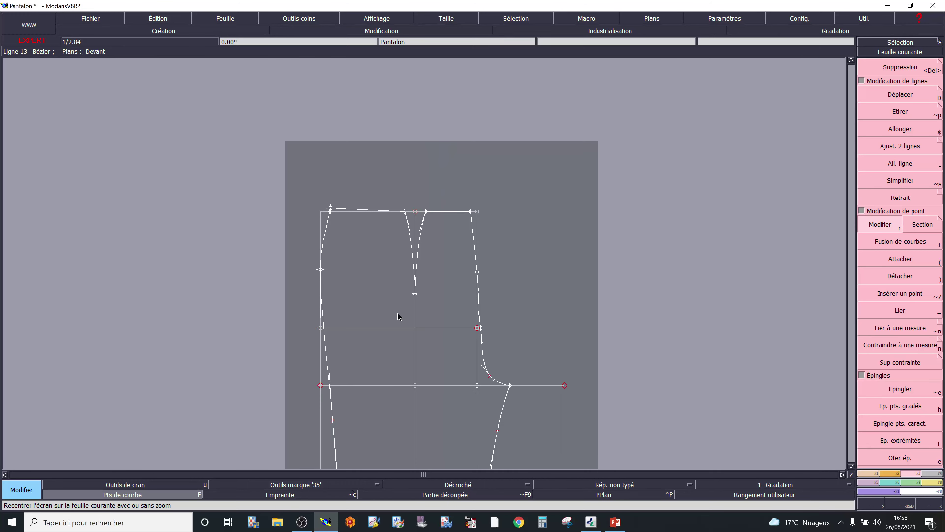
{"action": "scroll", "coordinate": [398, 317], "scroll_direction": "down", "scroll_amount": 2}
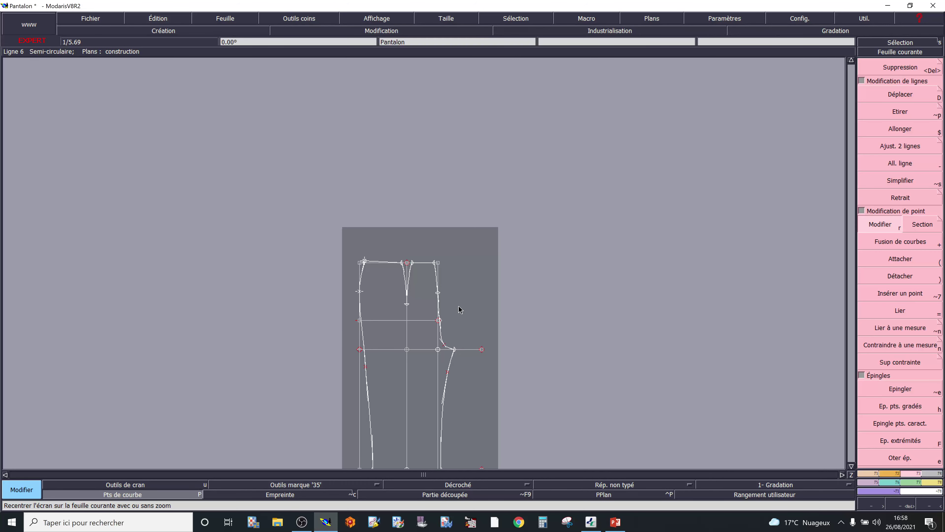
{"action": "key", "text": "space"}
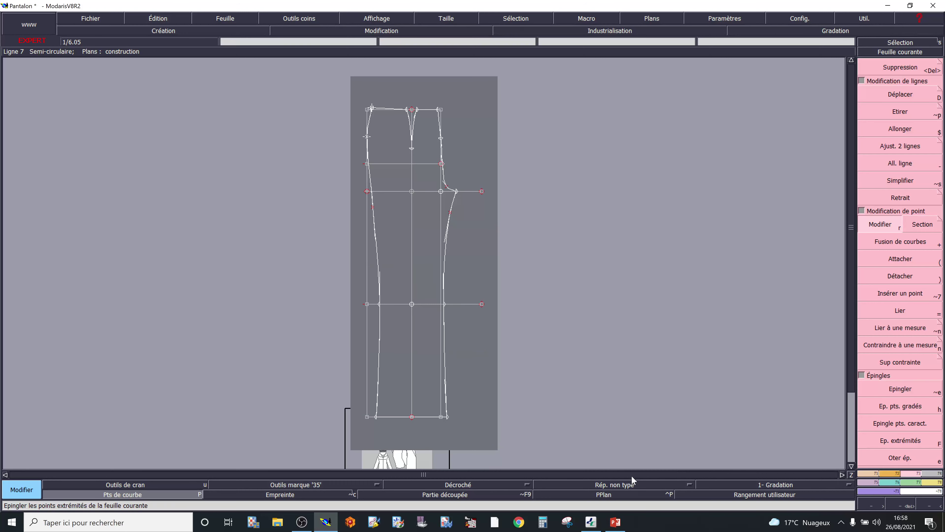
{"action": "left_click", "coordinate": [687, 485]}
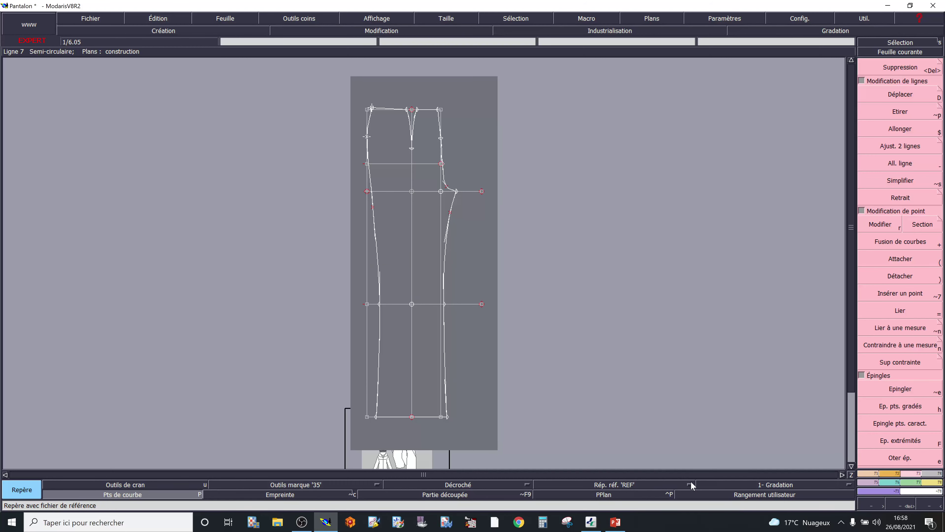
{"action": "left_click", "coordinate": [691, 485]}
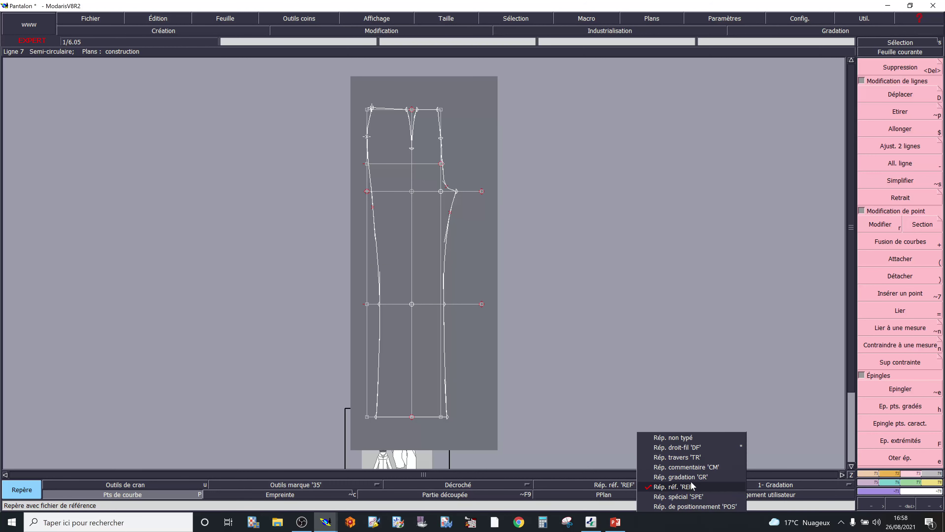
{"action": "left_click", "coordinate": [687, 447]}
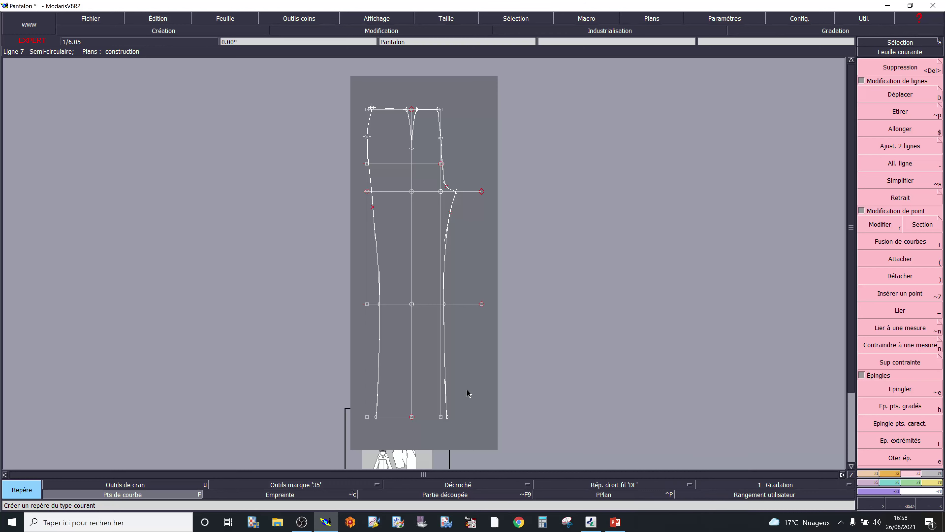
{"action": "left_click", "coordinate": [412, 282]}
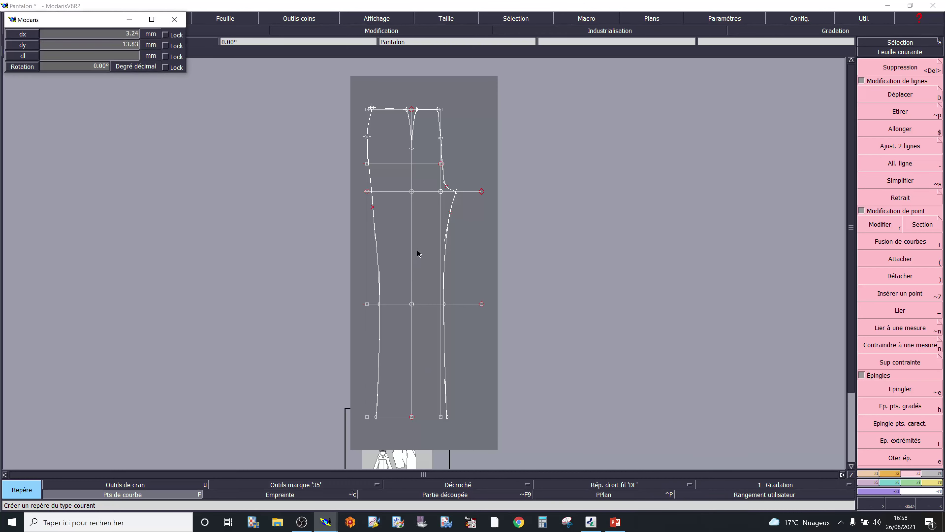
{"action": "left_click", "coordinate": [412, 235]}
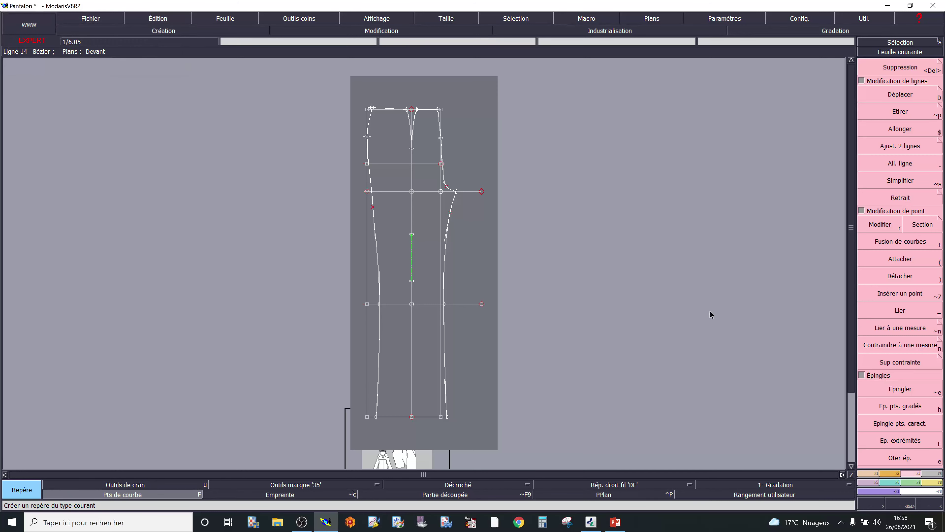
Extract a finished piece with Fini from the front's lower-leg zones on both sides of the centre line, between knee and hem
{"action": "left_click", "coordinate": [927, 484]}
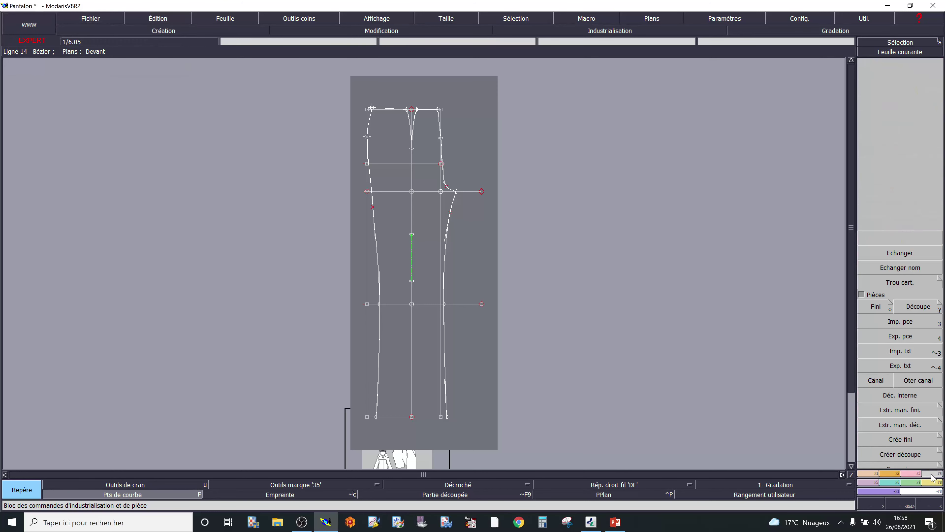
{"action": "left_click", "coordinate": [878, 307]}
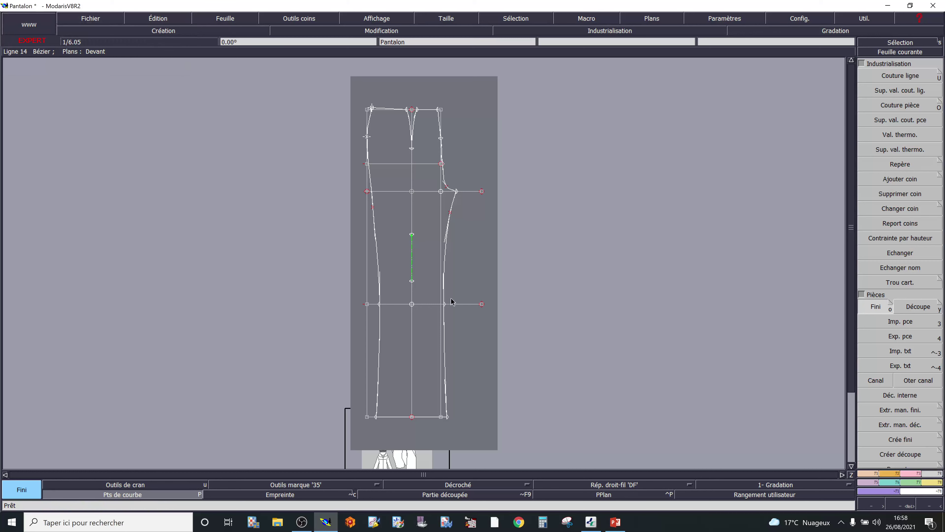
{"action": "left_click_drag", "start_coordinate": [393, 349], "coordinate": [412, 335]}
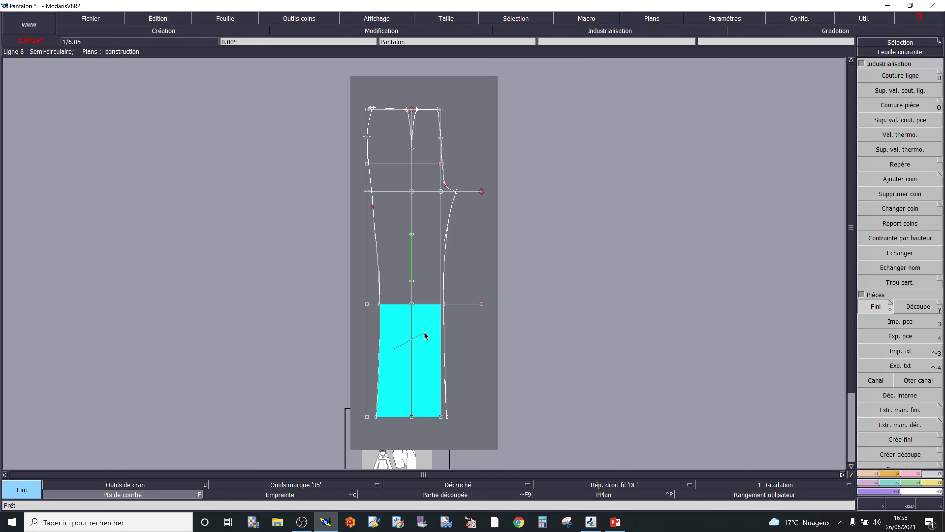
{"action": "left_click_drag", "start_coordinate": [423, 336], "coordinate": [423, 336]}
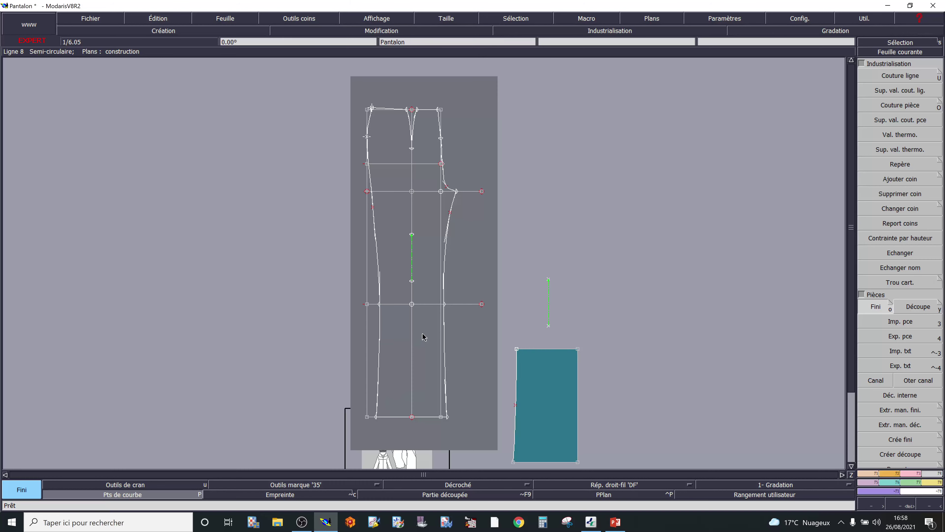
Undo the extraction of the front's lower-leg finished piece and hide the Construction plan
{"action": "key", "text": "ctrl+z"}
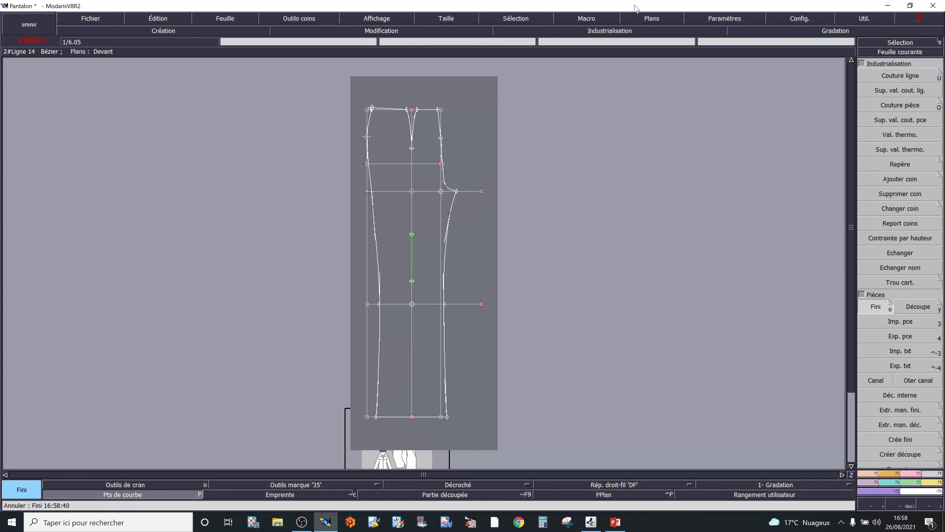
{"action": "left_click", "coordinate": [639, 18]}
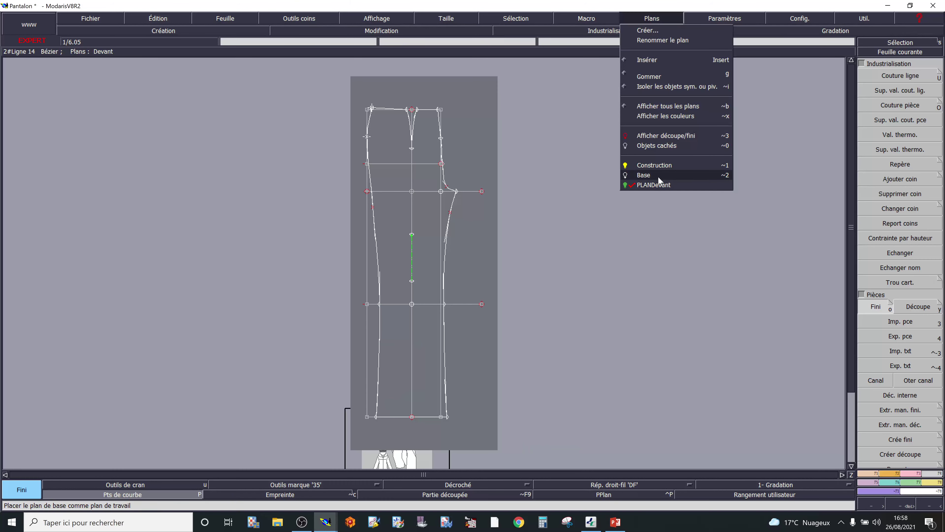
{"action": "left_click", "coordinate": [654, 165]}
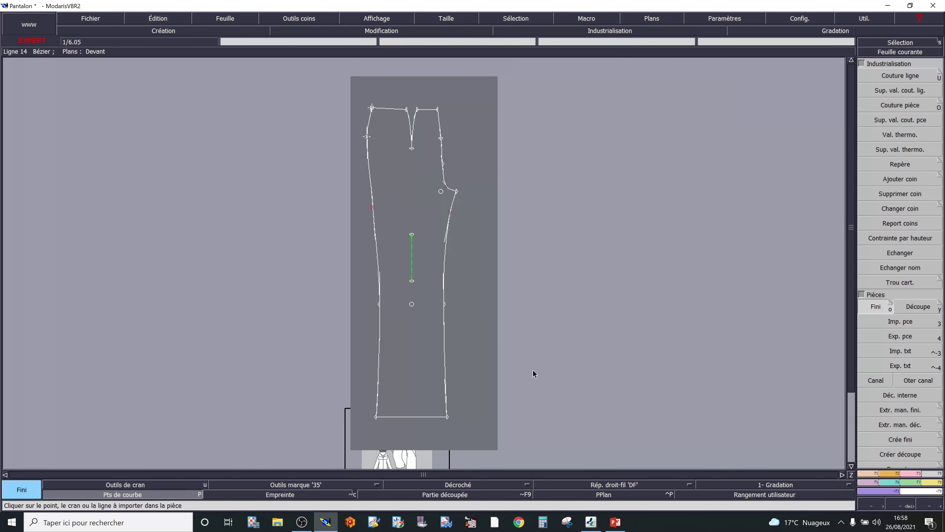
Extract the front's finished piece with Fini from its full outline, including the grainline, and place it beside the base sheet
{"action": "left_click", "coordinate": [413, 371]}
{"action": "left_click", "coordinate": [410, 375]}
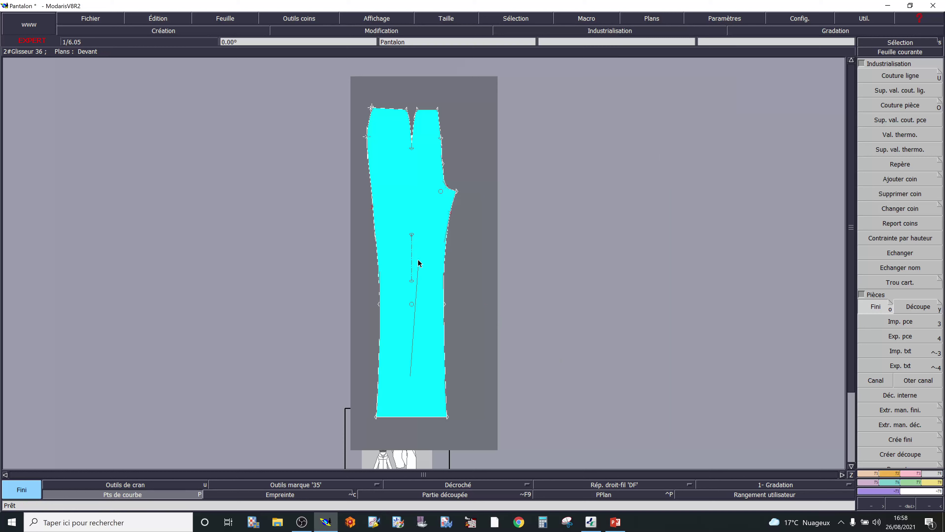
{"action": "left_click", "coordinate": [427, 213]}
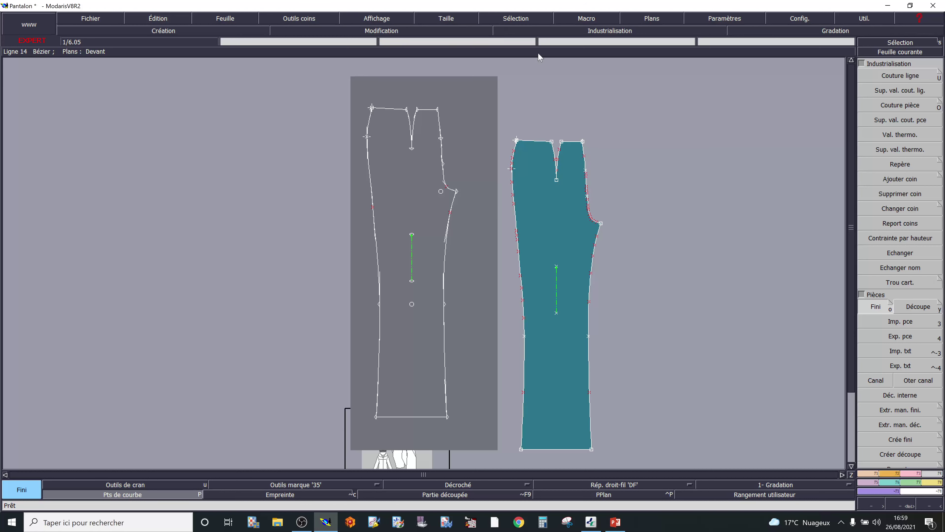
Create a new plan named Dos for the back
{"action": "left_click", "coordinate": [665, 19]}
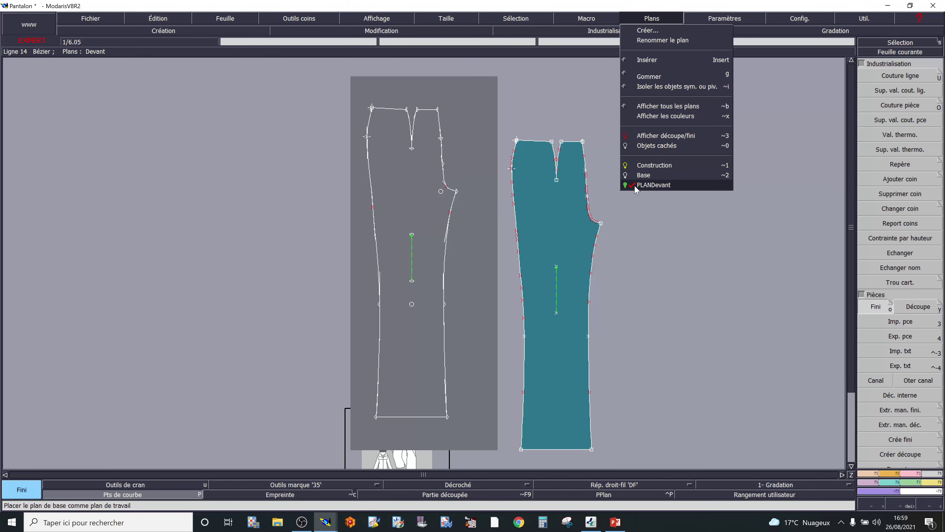
{"action": "left_click", "coordinate": [642, 31]}
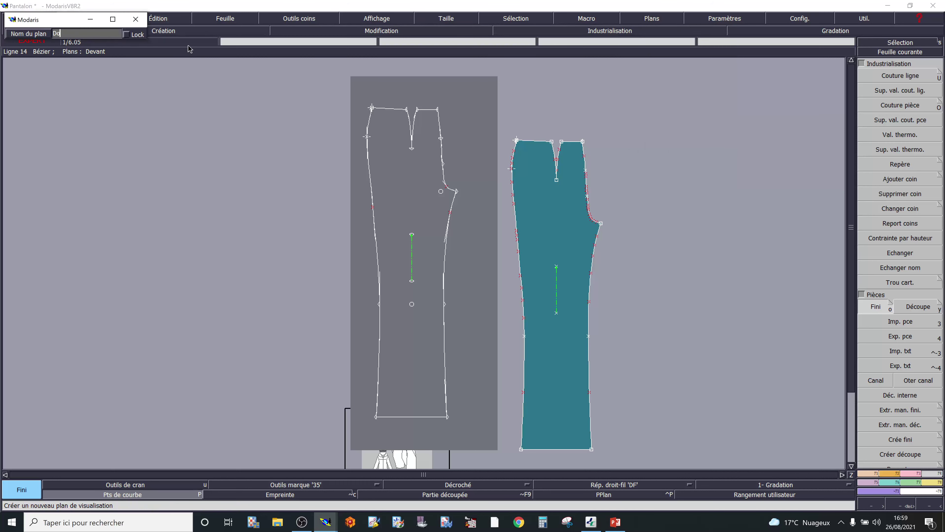
{"action": "key", "text": "Return"}
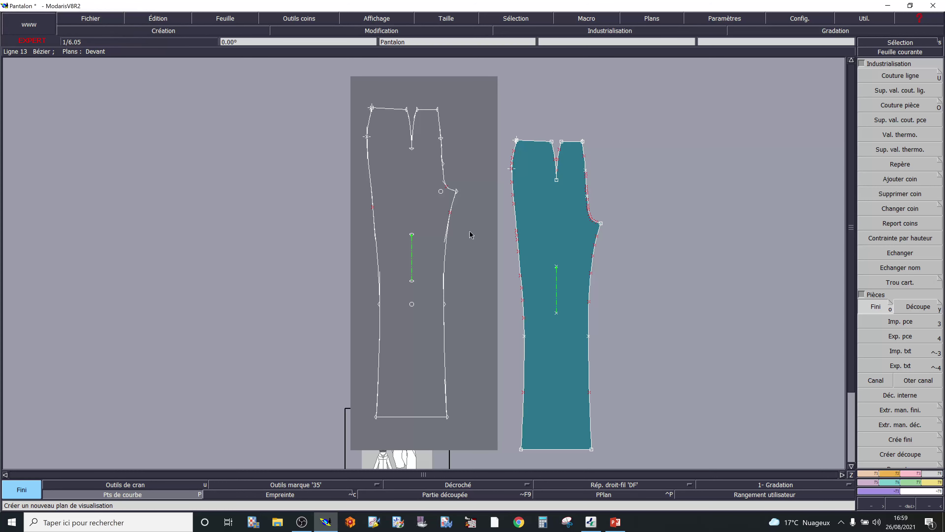
Make the Dos plan the working plan and display the Construction plan with it
{"action": "left_click", "coordinate": [662, 23]}
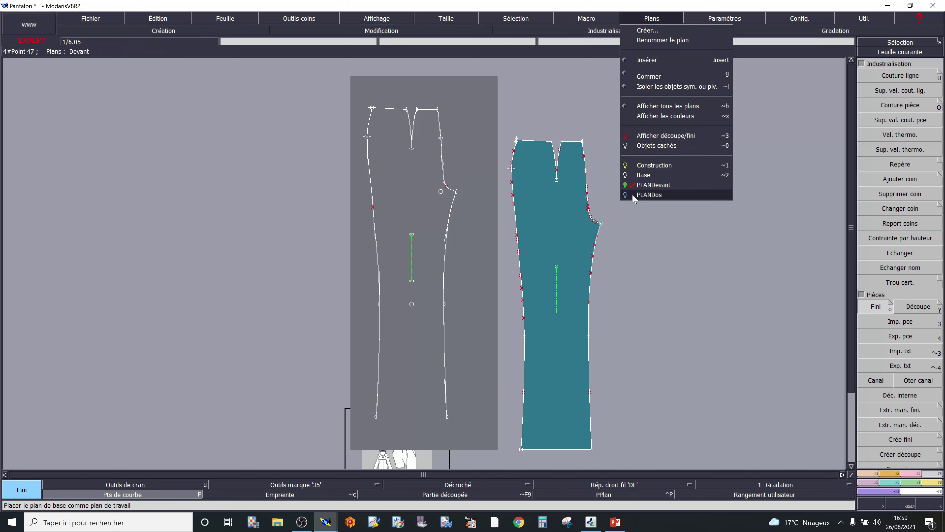
{"action": "left_click", "coordinate": [649, 194]}
{"action": "left_click", "coordinate": [664, 23]}
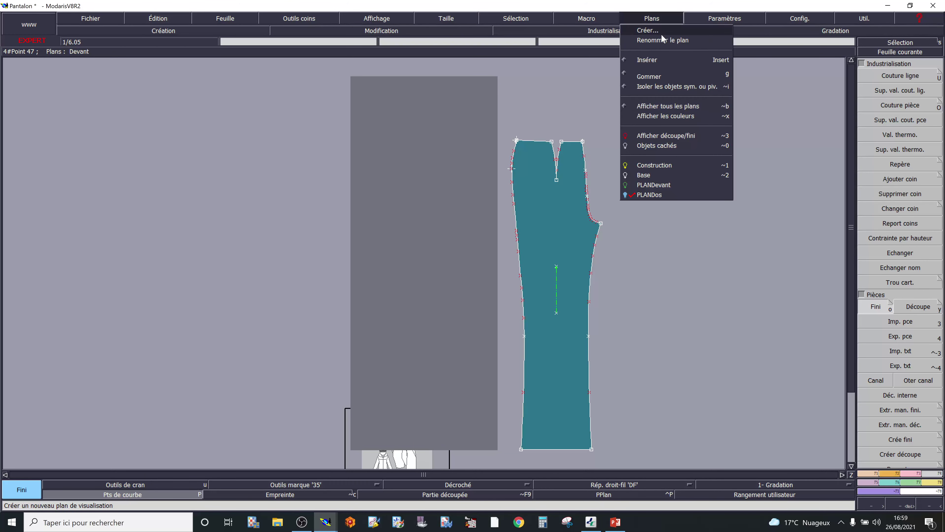
{"action": "left_click", "coordinate": [626, 168]}
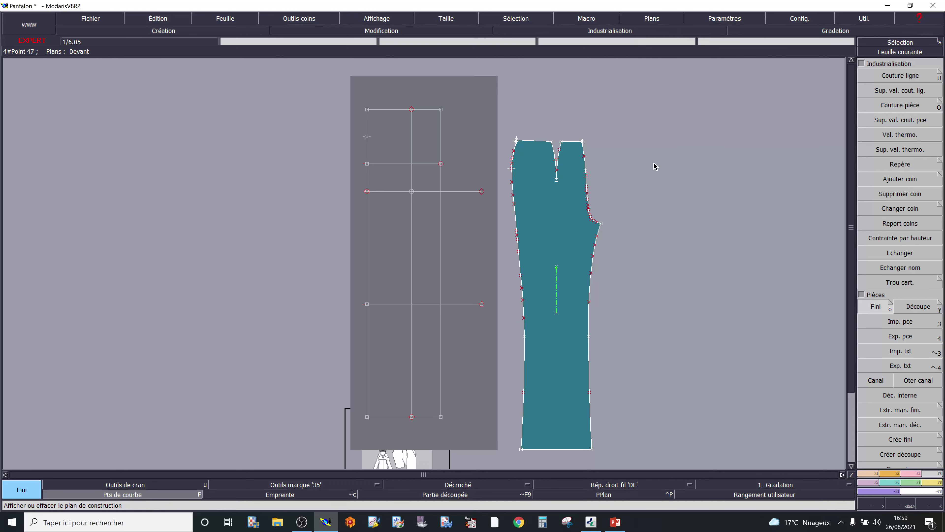
Add a Développé point on the hip line's extension beyond the side line, measured from the hip line's centre-seam end
{"action": "key", "text": "alt+Tab"}
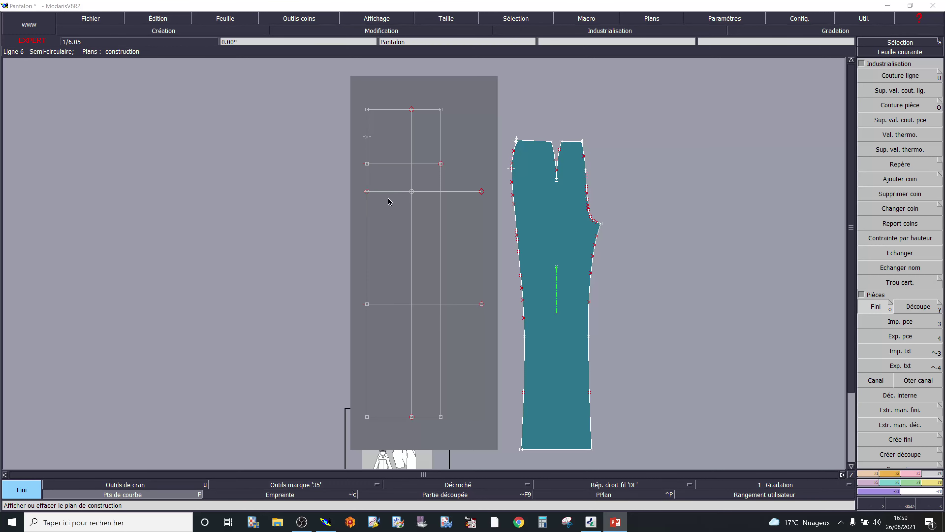
{"action": "scroll", "coordinate": [405, 175], "scroll_direction": "up", "scroll_amount": 1}
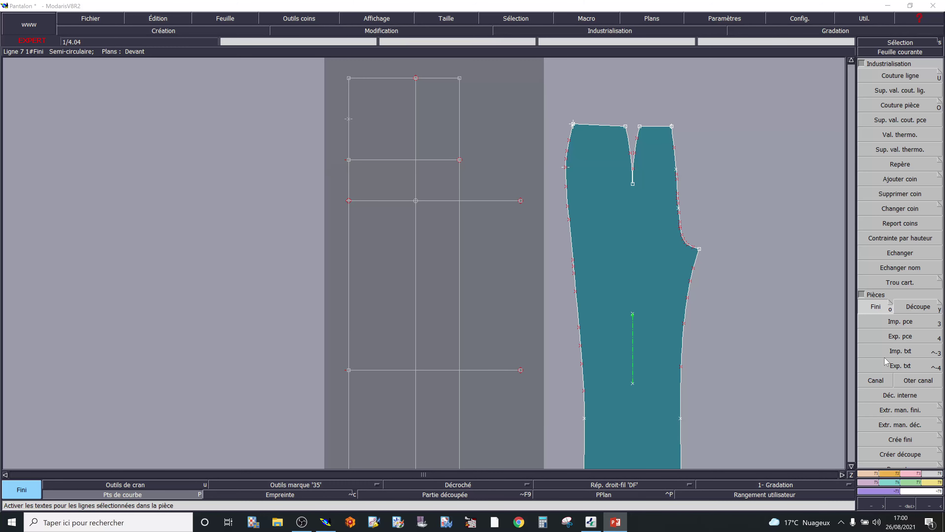
{"action": "left_click", "coordinate": [876, 475]}
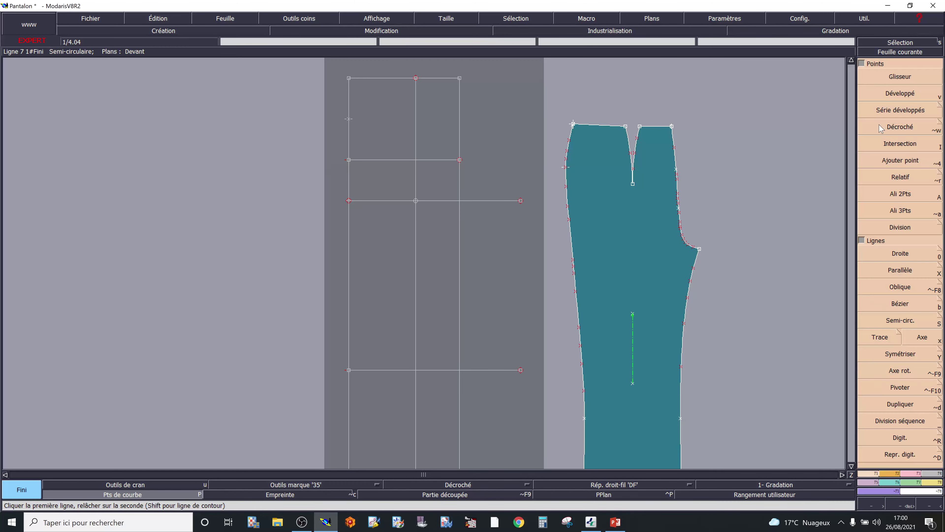
{"action": "left_click", "coordinate": [882, 95]}
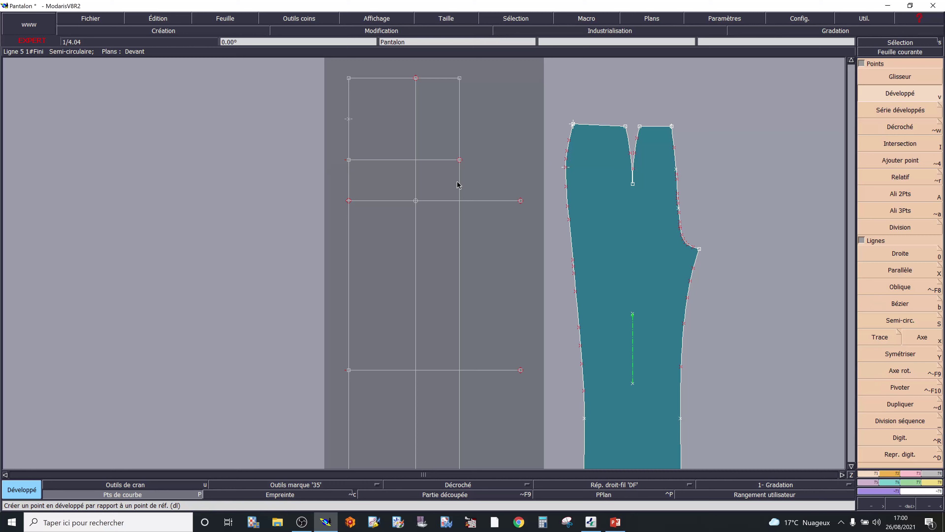
{"action": "left_click", "coordinate": [460, 161]}
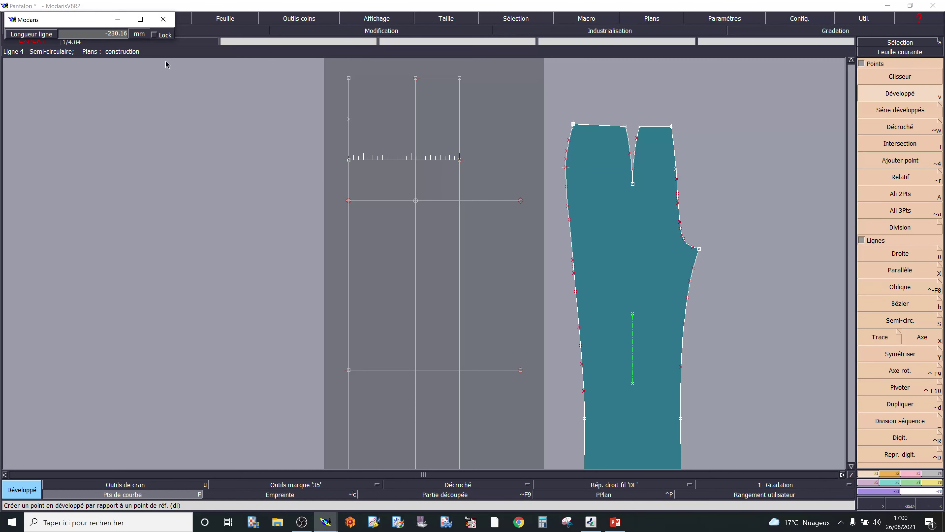
{"action": "left_click", "coordinate": [85, 33]}
{"action": "key", "text": "Return"}
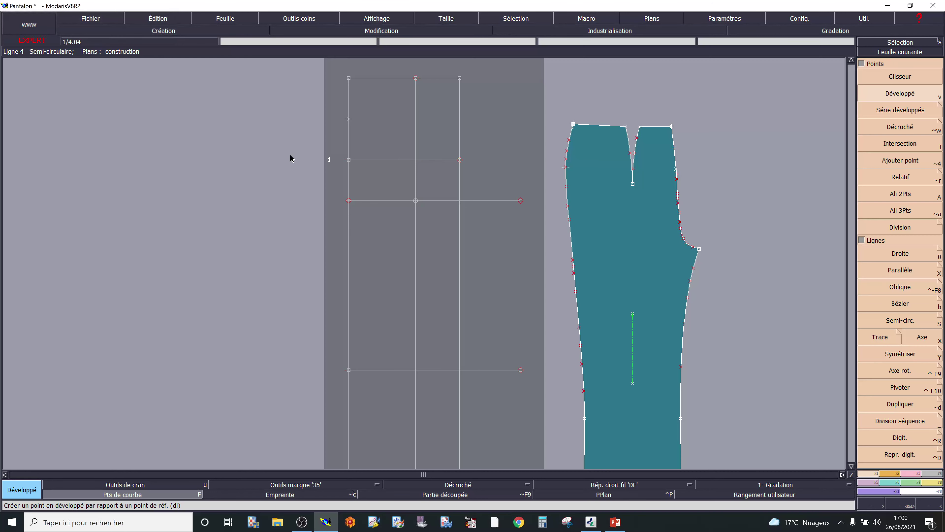
Add a Développé point on the side line 20 mm above the crotch line
{"action": "left_click", "coordinate": [348, 201]}
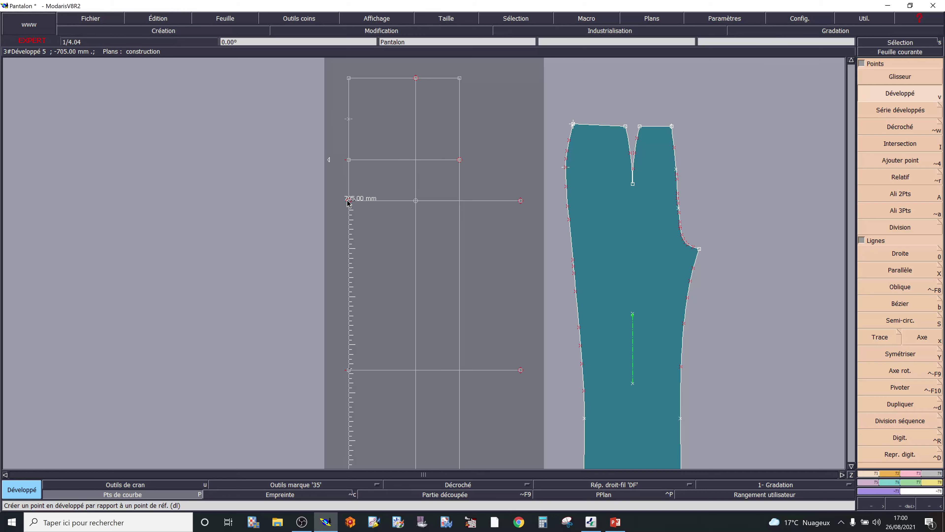
{"action": "left_click", "coordinate": [349, 199]}
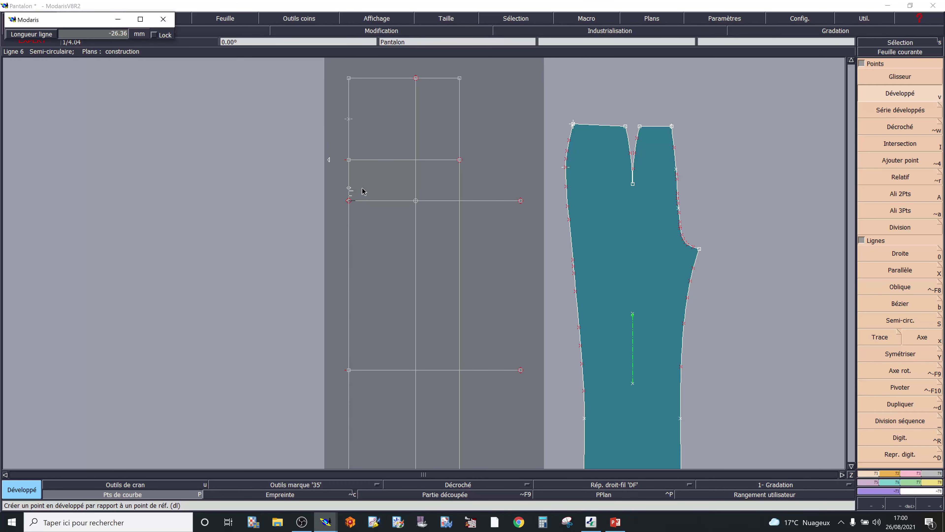
{"action": "left_click", "coordinate": [95, 34]}
{"action": "type", "text": "-20.00"}
{"action": "key", "text": "Return"}
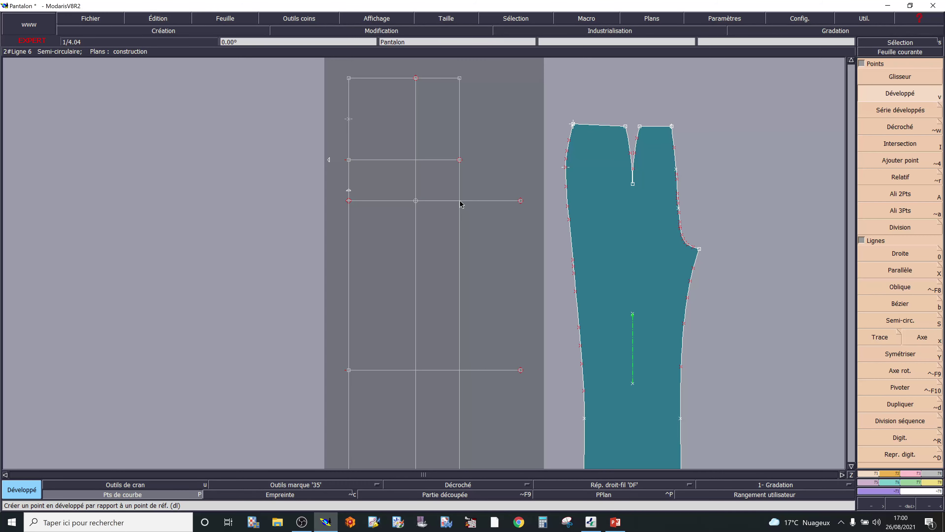
Create the intersection of the crotch line and centre-seam vertical, and add a Développé point 120 mm outward from it along the crotch line
{"action": "left_click", "coordinate": [896, 147]}
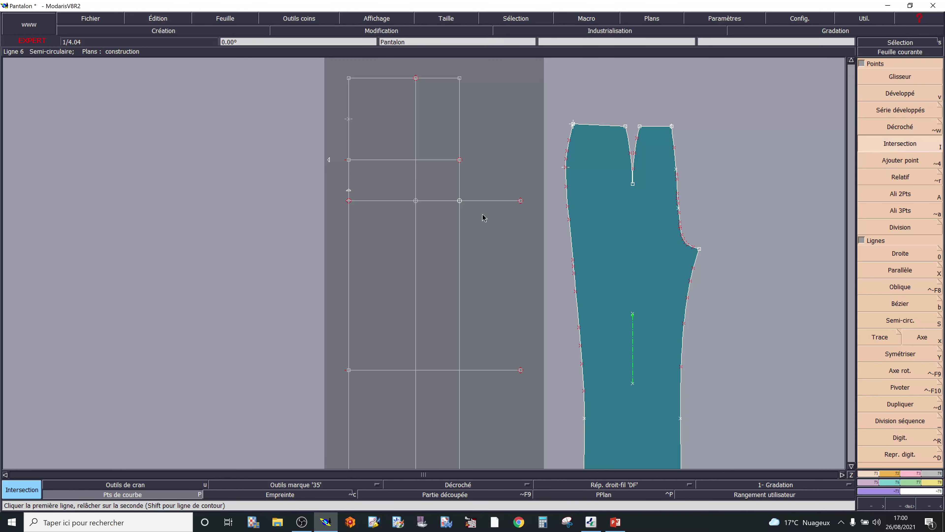
{"action": "left_click", "coordinate": [908, 95]}
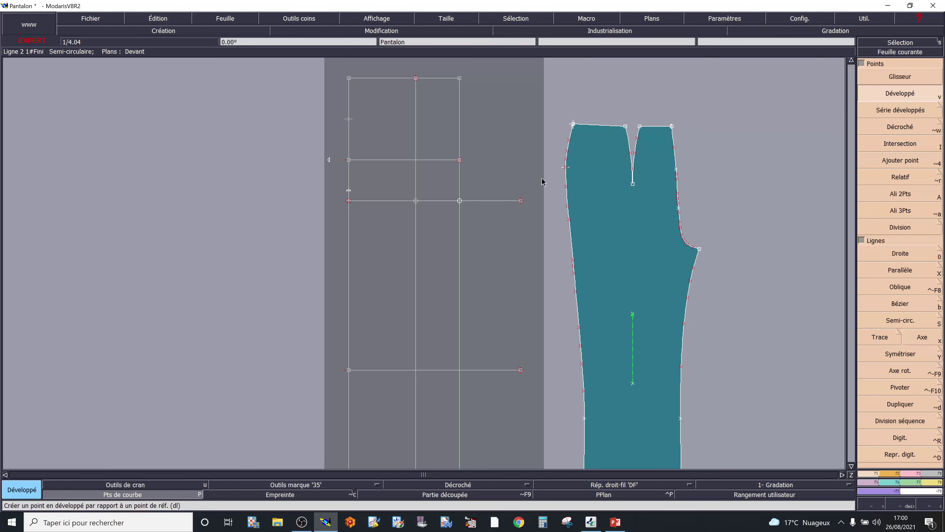
{"action": "left_click", "coordinate": [460, 201]}
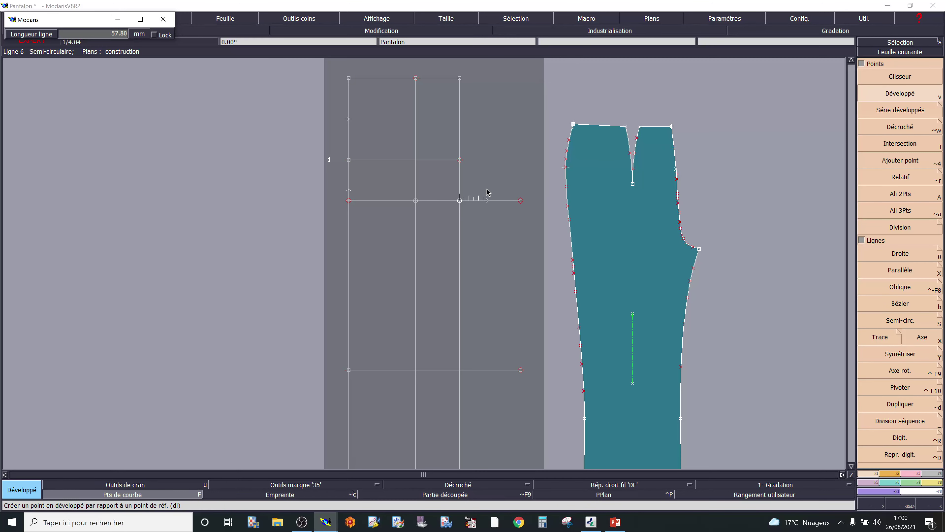
{"action": "left_click", "coordinate": [78, 33]}
{"action": "key", "text": "Return"}
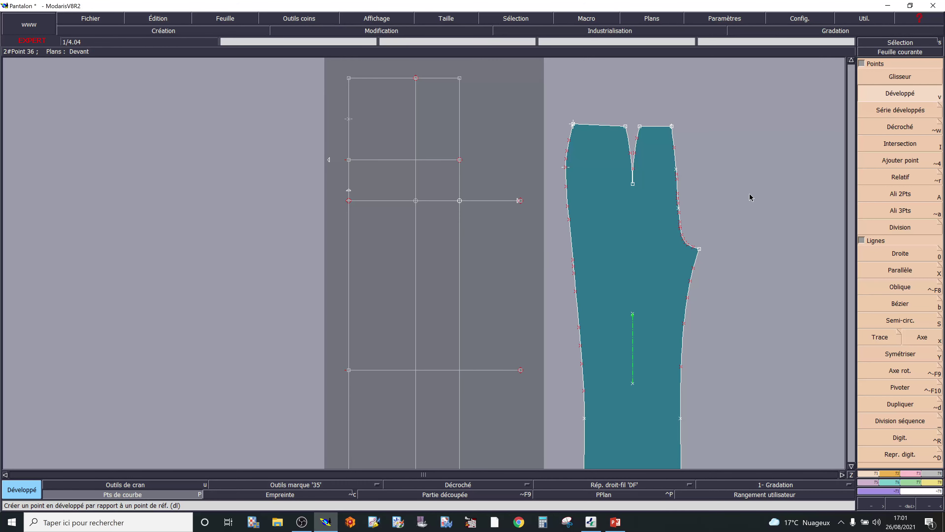
Add a Décroché point 10 mm vertically below the 120 mm point on the crotch line
{"action": "left_click", "coordinate": [892, 130]}
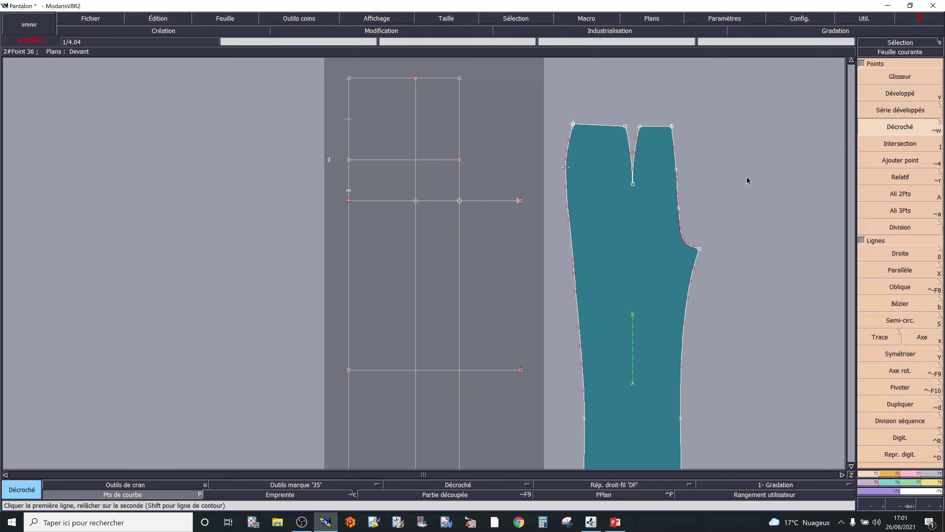
{"action": "scroll", "coordinate": [512, 211], "scroll_direction": "up", "scroll_amount": 2}
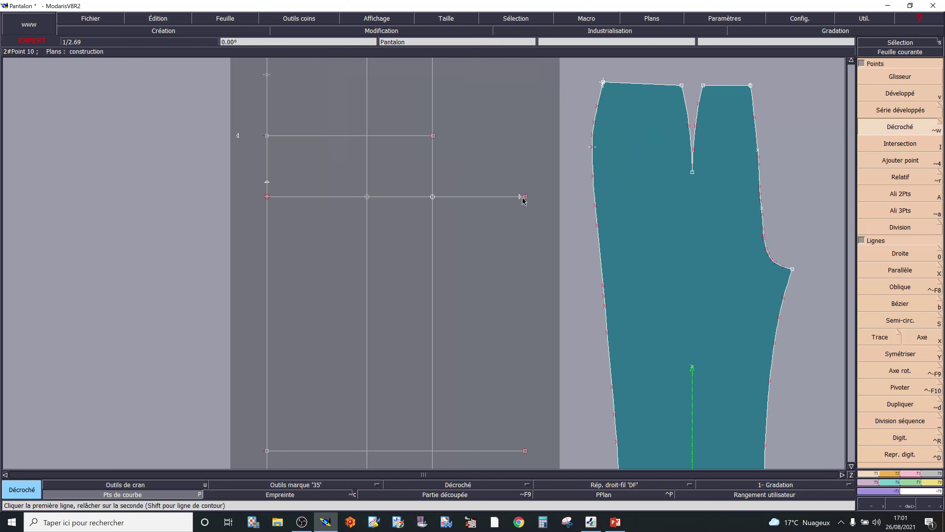
{"action": "left_click_drag", "start_coordinate": [521, 198], "coordinate": [526, 242]}
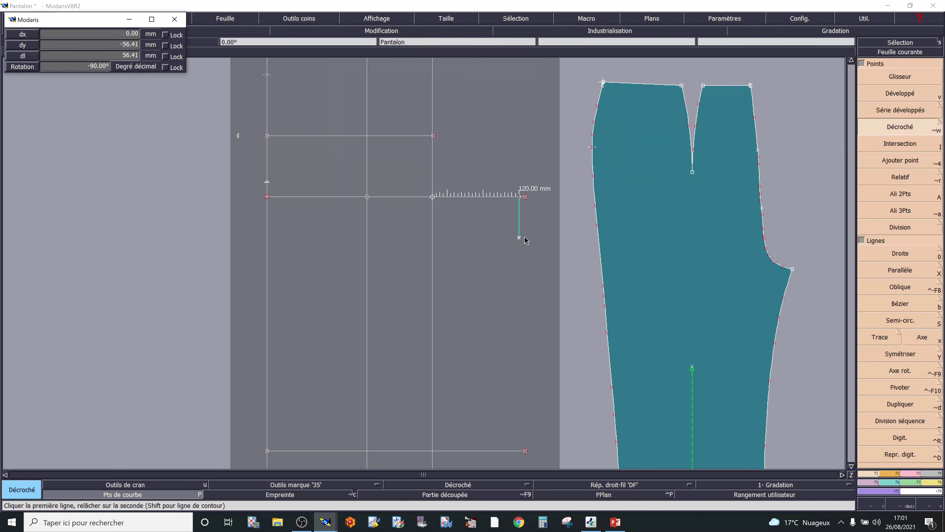
{"action": "left_click_drag", "start_coordinate": [525, 240], "coordinate": [521, 450]}
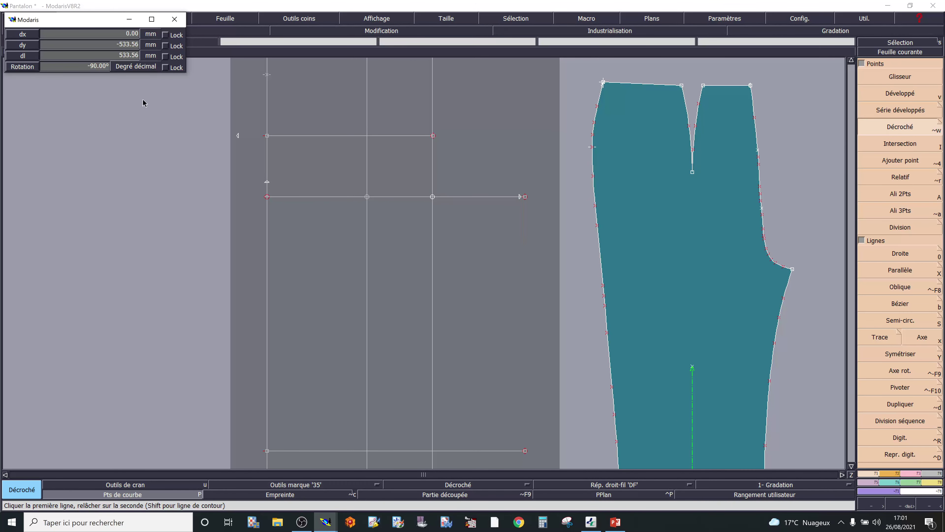
{"action": "left_click", "coordinate": [53, 55]}
{"action": "type", "text": "5.00"}
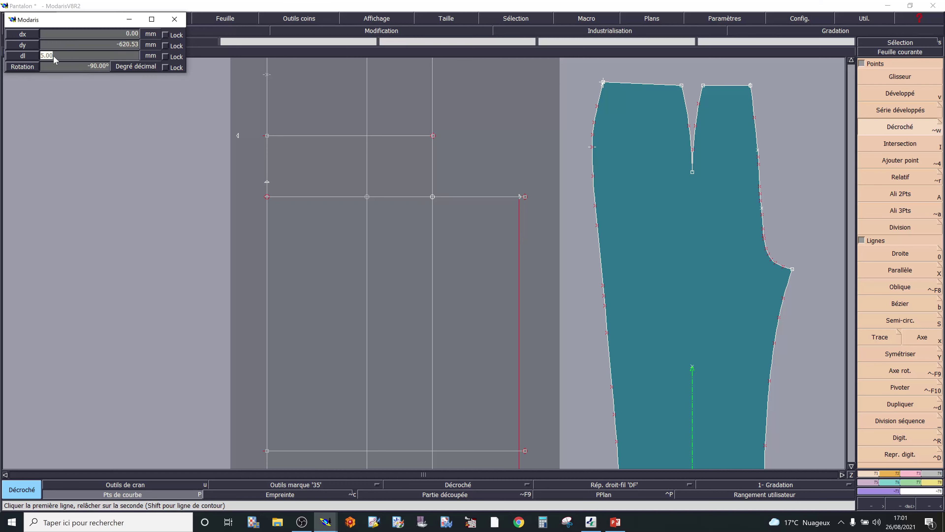
{"action": "type", "text": "10"}
{"action": "left_click", "coordinate": [56, 67]}
{"action": "key", "text": "Return"}
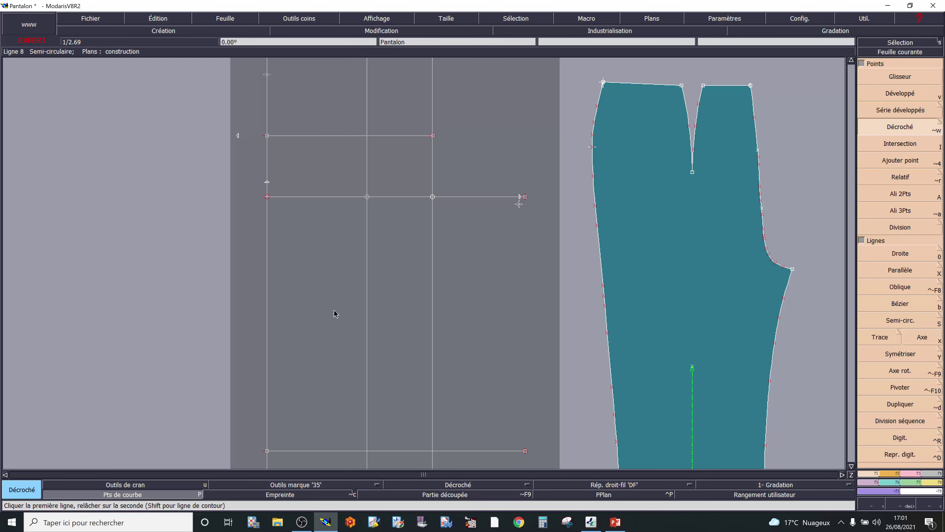
Turn on the display of the PLANDevant plan to use the front's outline as a reference around the knee and hem
{"action": "scroll", "coordinate": [338, 309], "scroll_direction": "down", "scroll_amount": 3}
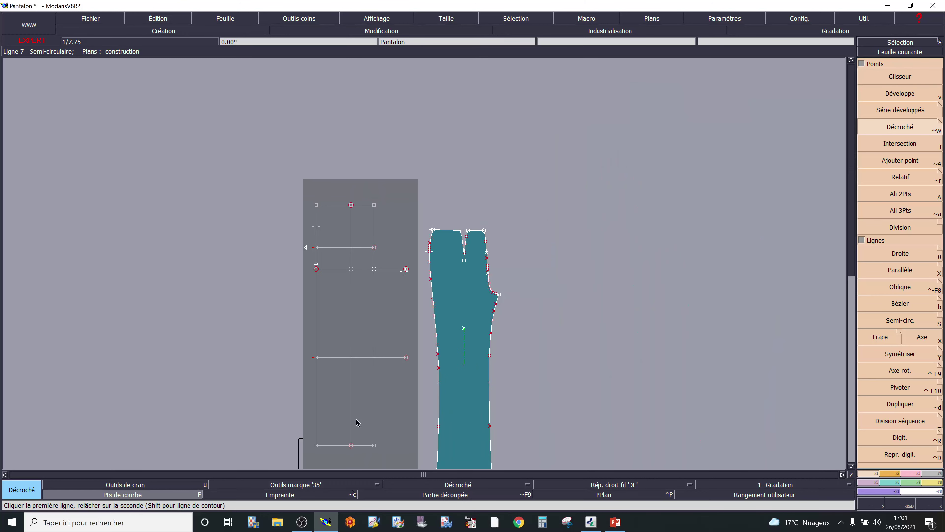
{"action": "scroll", "coordinate": [360, 462], "scroll_direction": "up", "scroll_amount": 1}
{"action": "scroll", "coordinate": [363, 462], "scroll_direction": "up", "scroll_amount": 1}
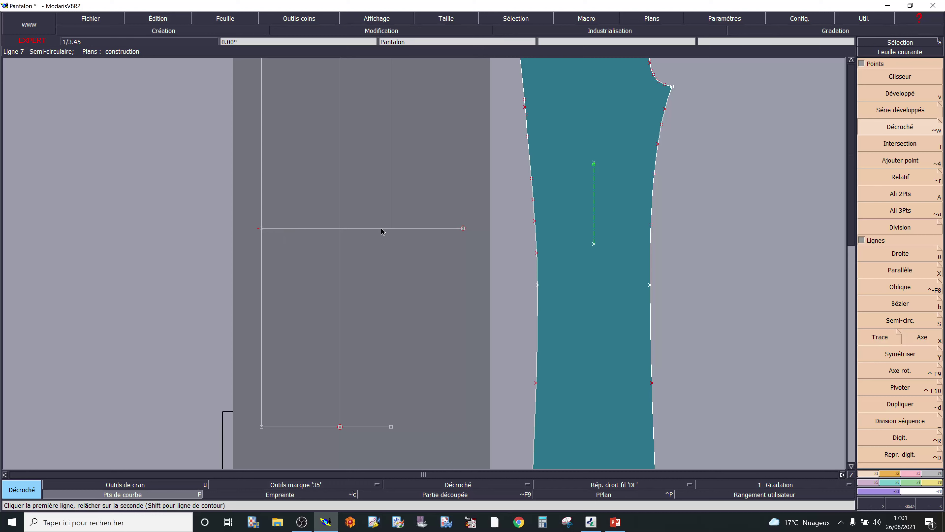
{"action": "left_click", "coordinate": [641, 20]}
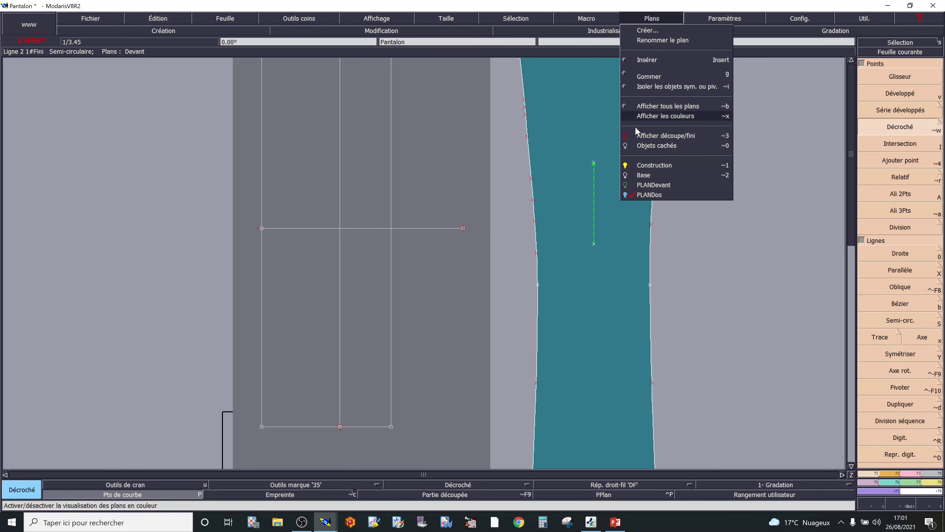
{"action": "left_click", "coordinate": [627, 185]}
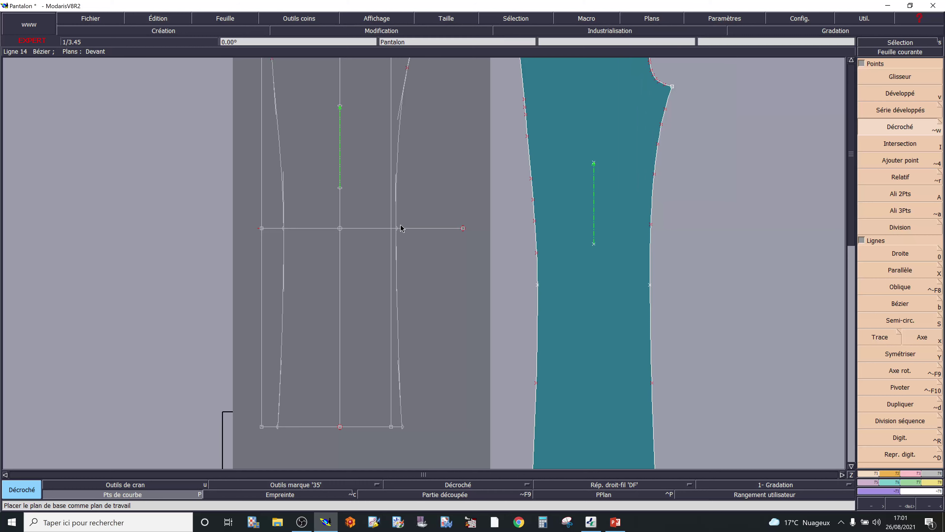
Add Développé points on the knee line 20 mm outside the front's inseam and 20 mm outside its side seam
{"action": "left_click", "coordinate": [913, 96]}
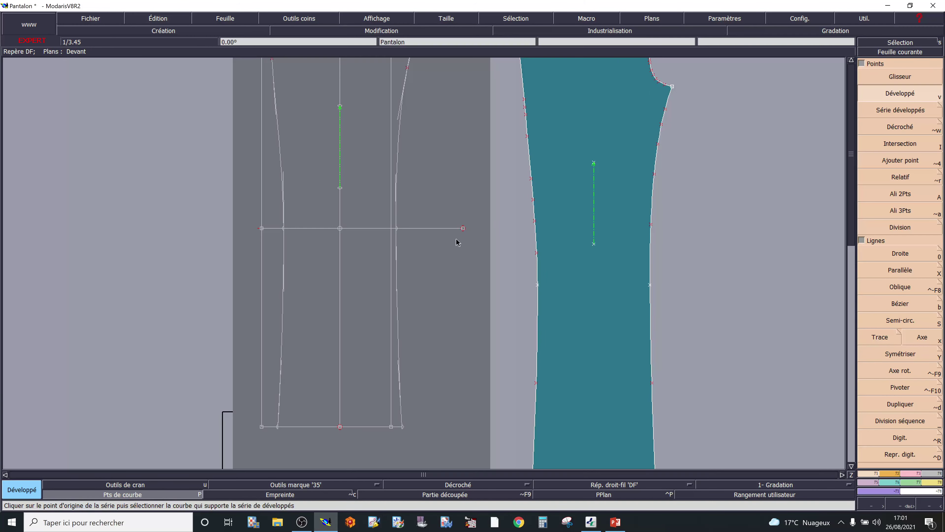
{"action": "left_click", "coordinate": [397, 227]}
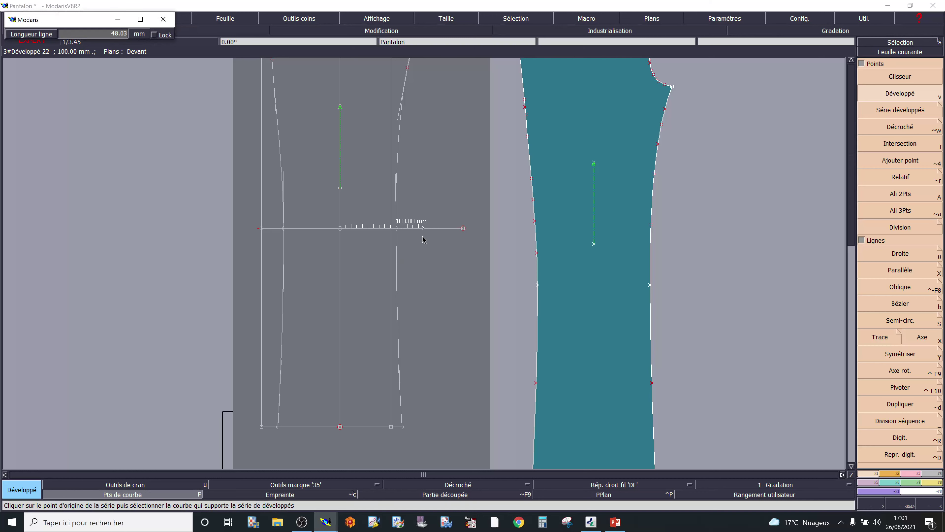
{"action": "left_click", "coordinate": [80, 37]}
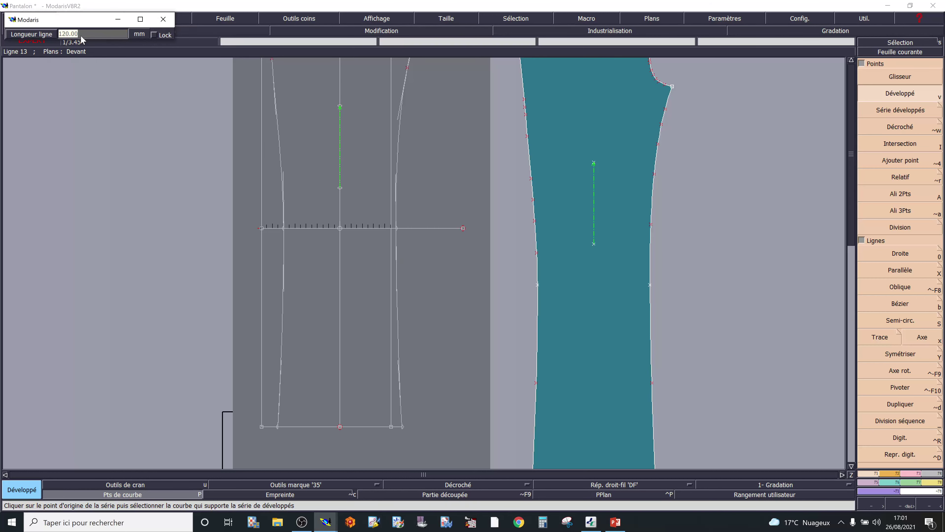
{"action": "type", "text": "20.00"}
{"action": "key", "text": "Return"}
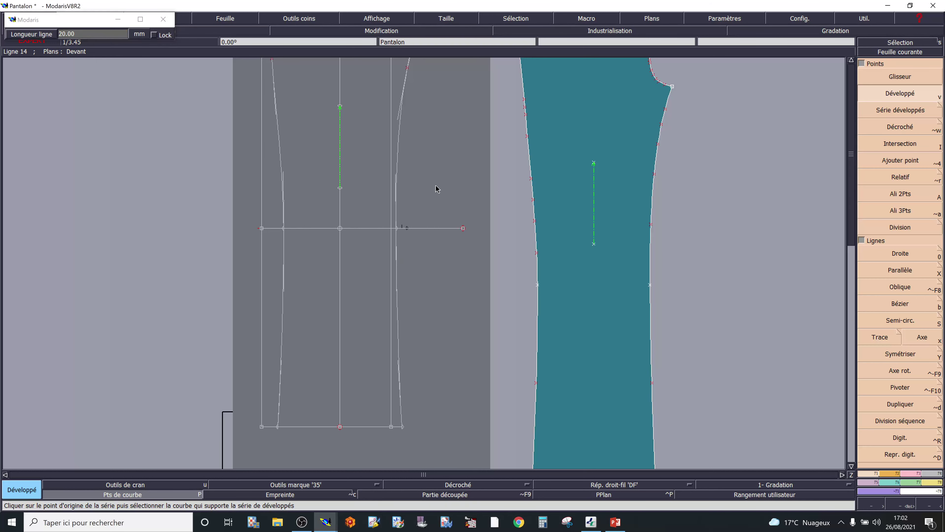
{"action": "left_click", "coordinate": [278, 230]}
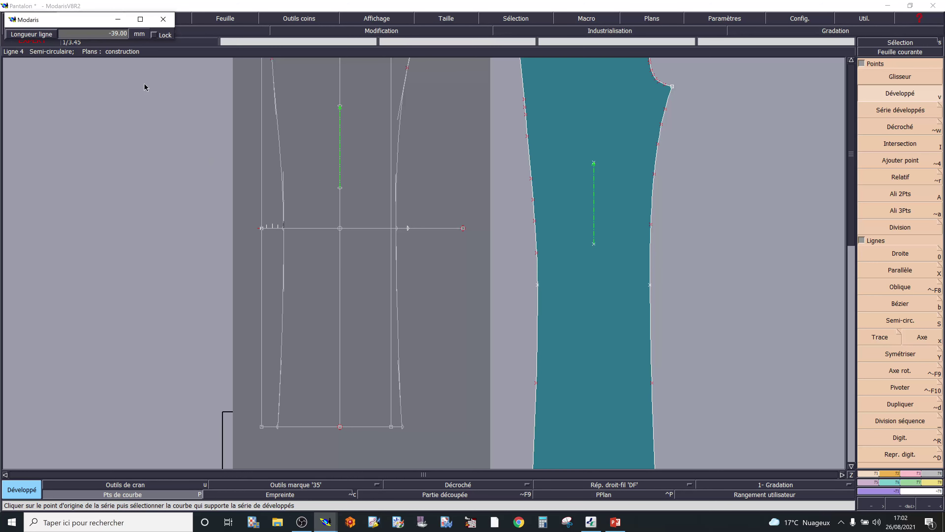
{"action": "left_click", "coordinate": [85, 33]}
{"action": "type", "text": "-20"}
{"action": "key", "text": "Return"}
Add Développé points on the hem line, one outside the front's side seam and one 20 mm outside its inseam
{"action": "left_click", "coordinate": [276, 426]}
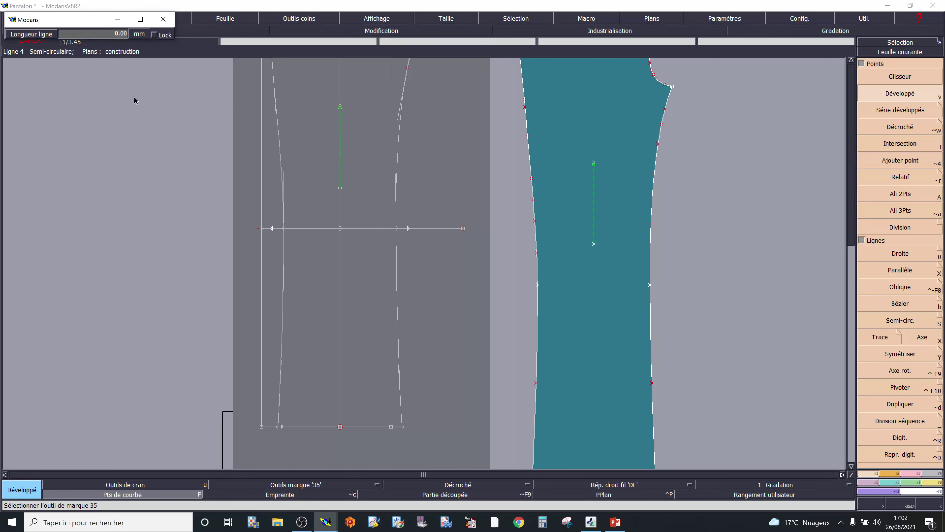
{"action": "left_click", "coordinate": [97, 35]}
{"action": "key", "text": "Return"}
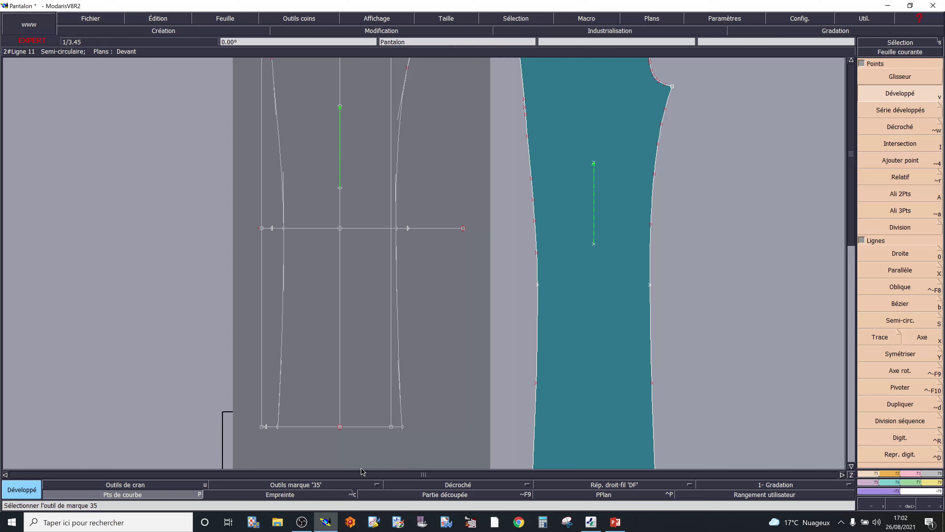
{"action": "left_click", "coordinate": [403, 429]}
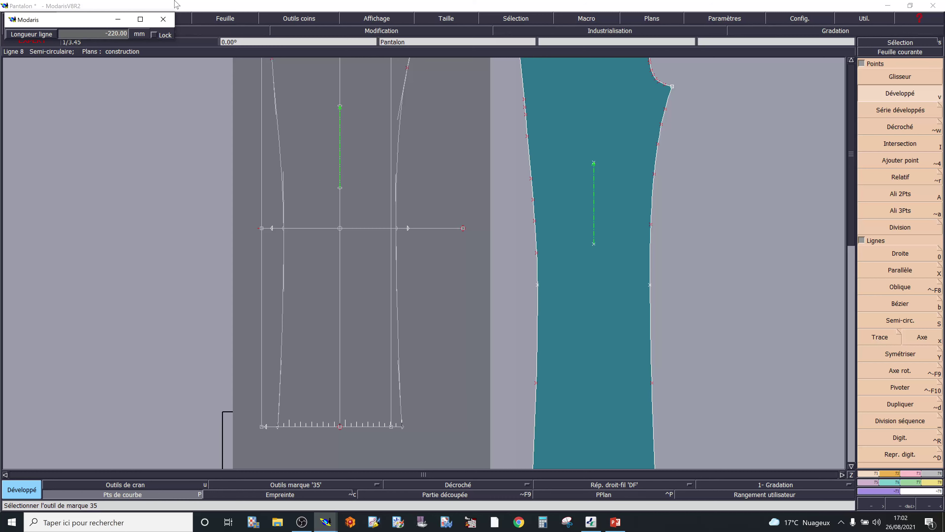
{"action": "left_click", "coordinate": [88, 35]}
{"action": "type", "text": "20"}
{"action": "key", "text": "Return"}
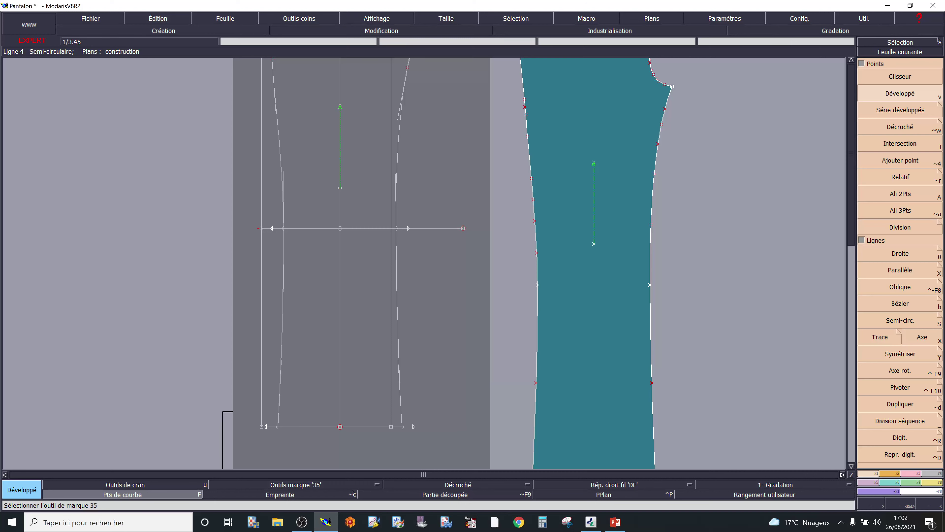
{"action": "key", "text": "alt+Tab"}
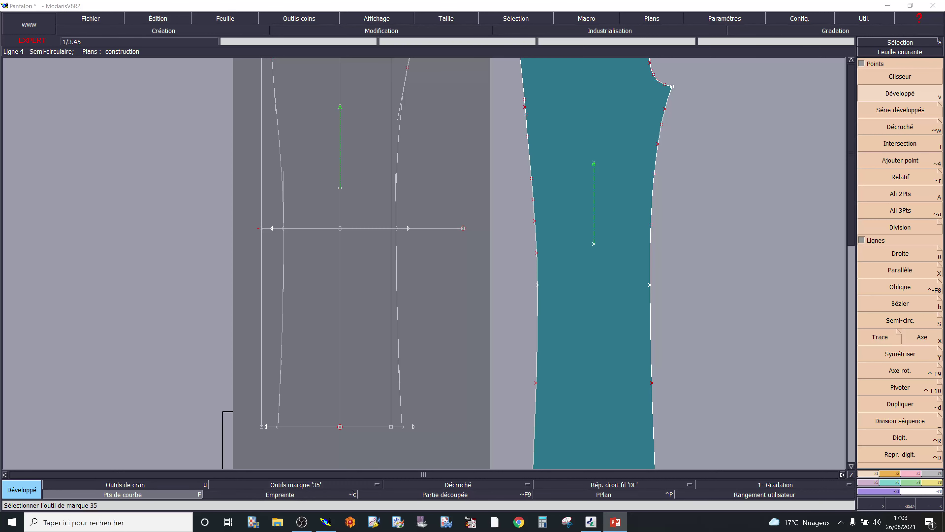
{"action": "left_click", "coordinate": [439, 158]}
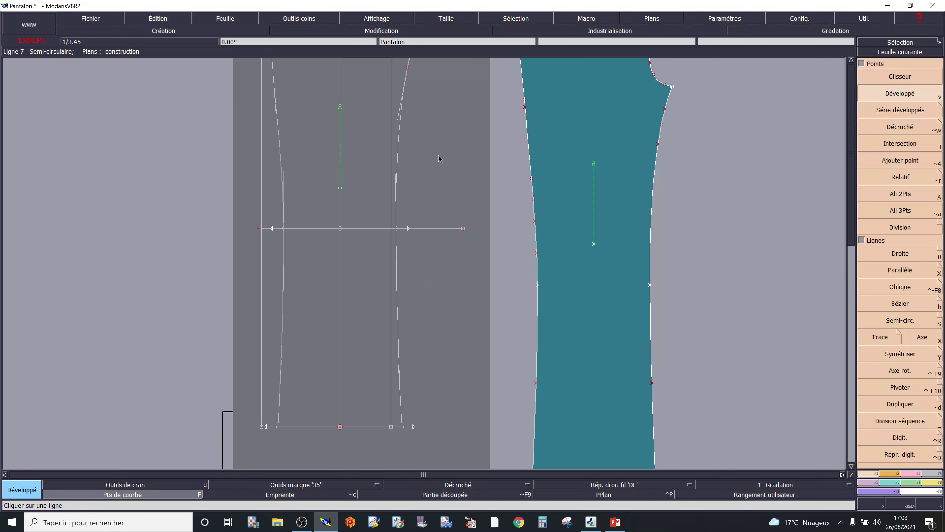
Draw a Droite from the side-line point 20 mm above the crotch line to the hip line's centre-seam end
{"action": "key", "text": "F12"}
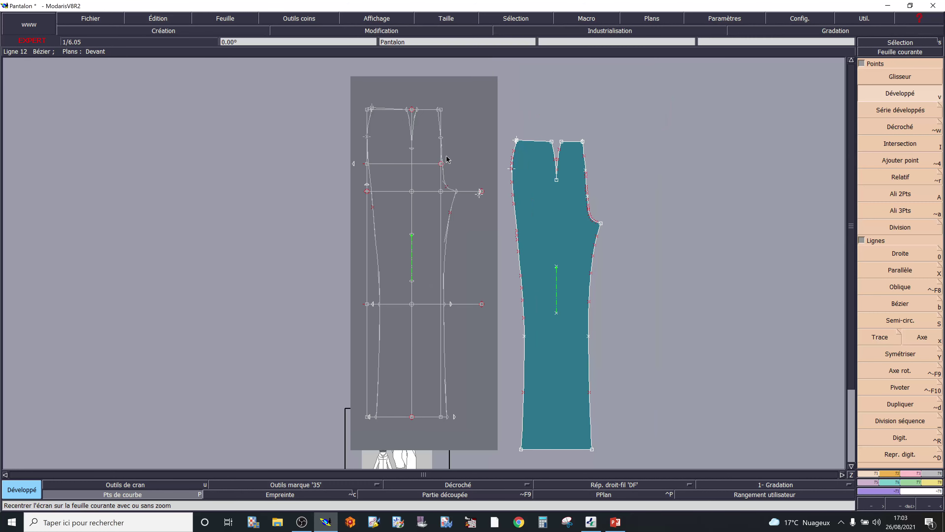
{"action": "scroll", "coordinate": [375, 144], "scroll_direction": "up", "scroll_amount": 1}
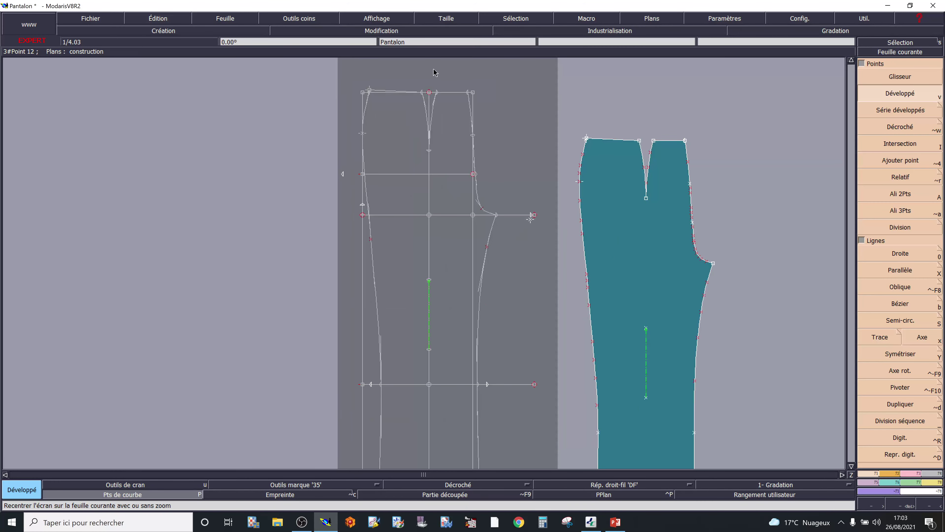
{"action": "scroll", "coordinate": [433, 70], "scroll_direction": "up", "scroll_amount": 1}
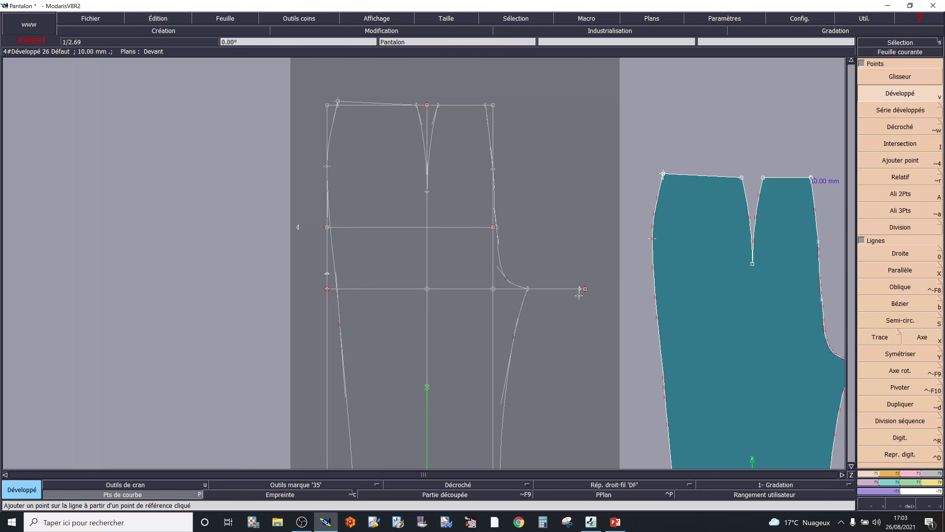
{"action": "left_click", "coordinate": [903, 257]}
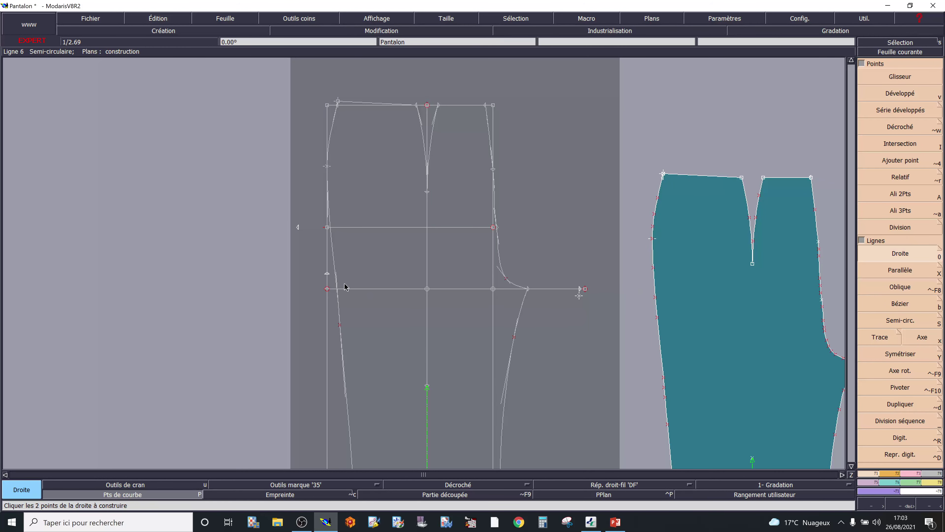
{"action": "left_click", "coordinate": [327, 274]}
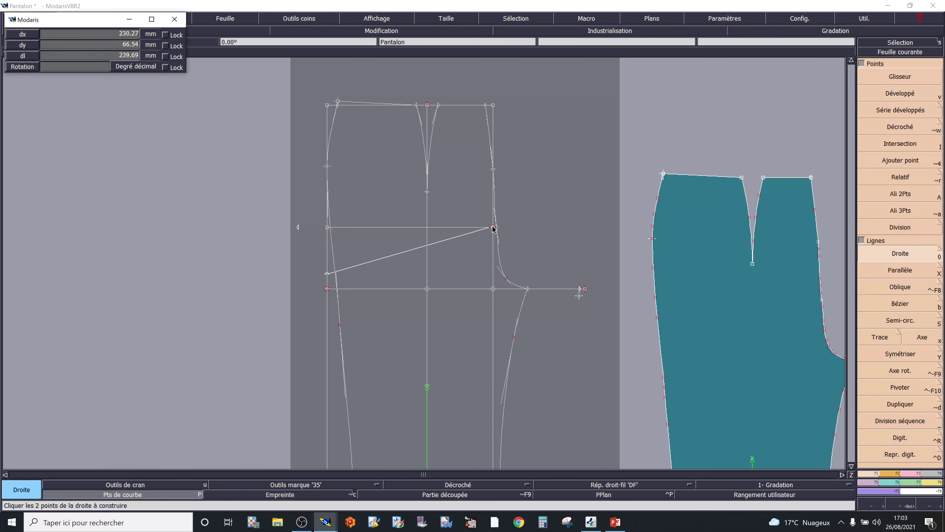
{"action": "left_click", "coordinate": [493, 227]}
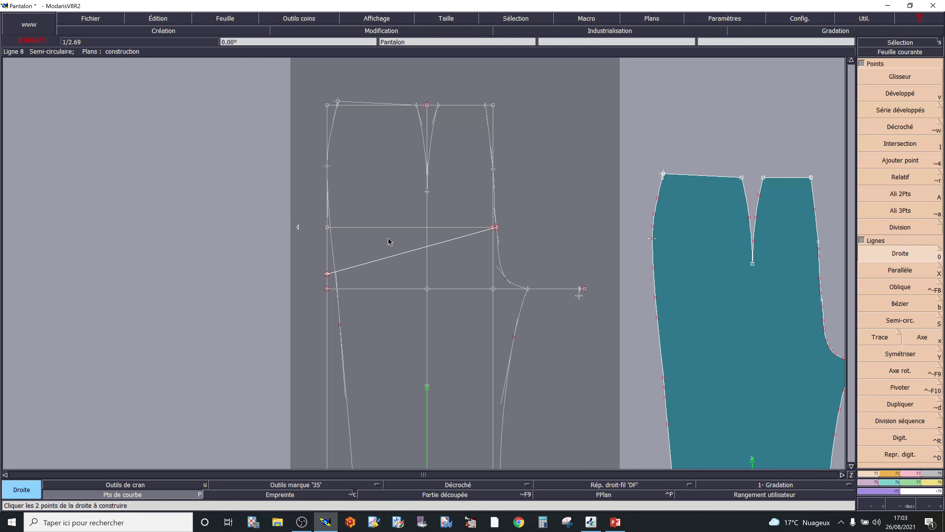
{"action": "key", "text": "ctrl+z"}
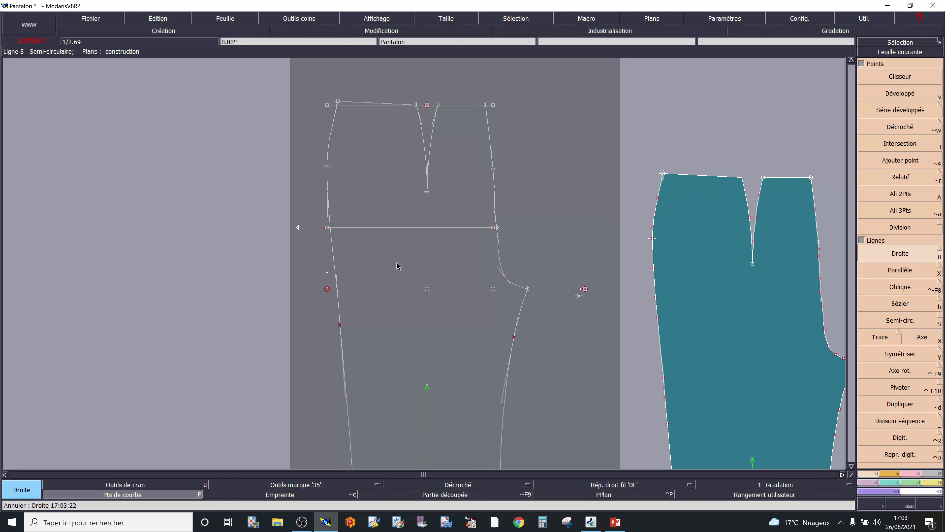
{"action": "left_click", "coordinate": [342, 272]}
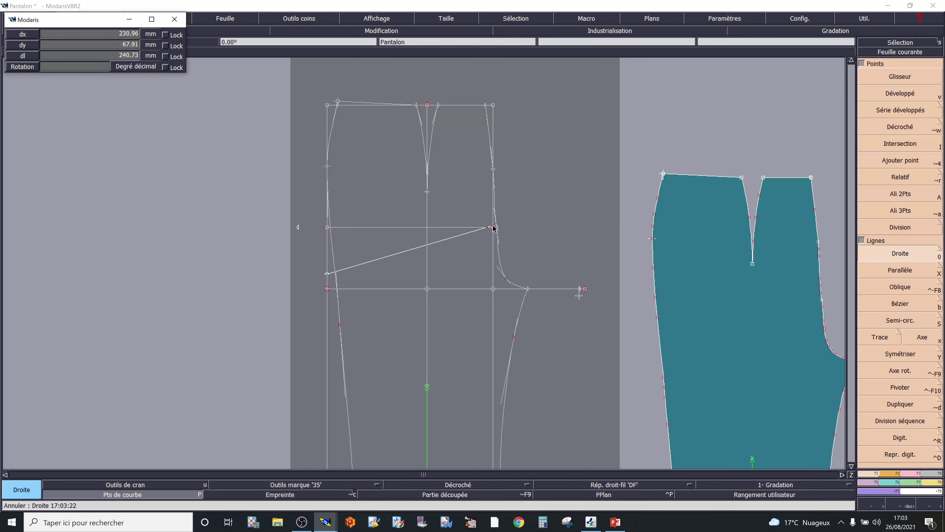
{"action": "left_click", "coordinate": [492, 229]}
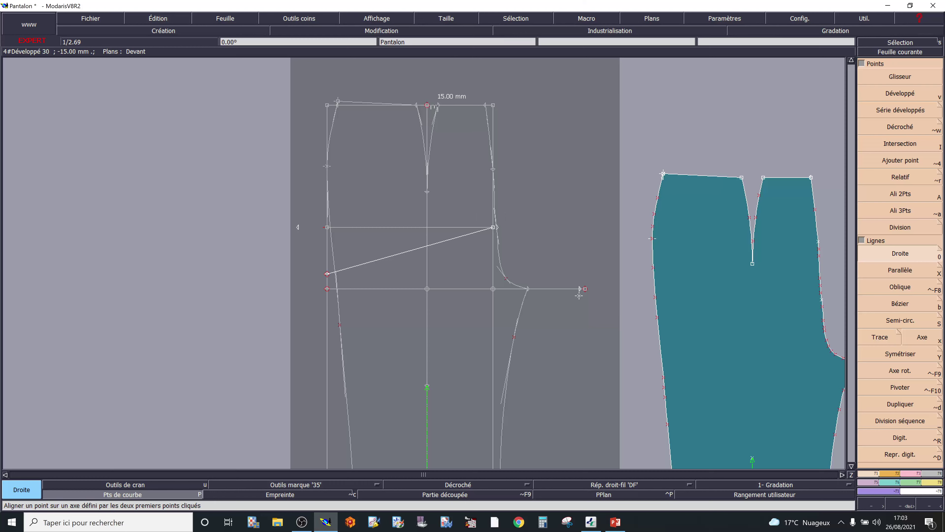
Create a parallel to the waistline 40 mm above it
{"action": "left_click", "coordinate": [897, 270]}
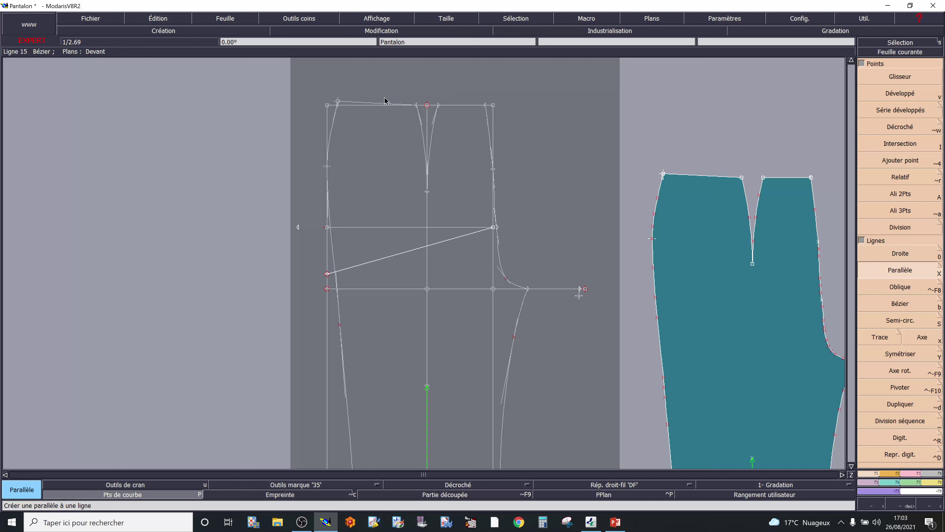
{"action": "left_click", "coordinate": [349, 102]}
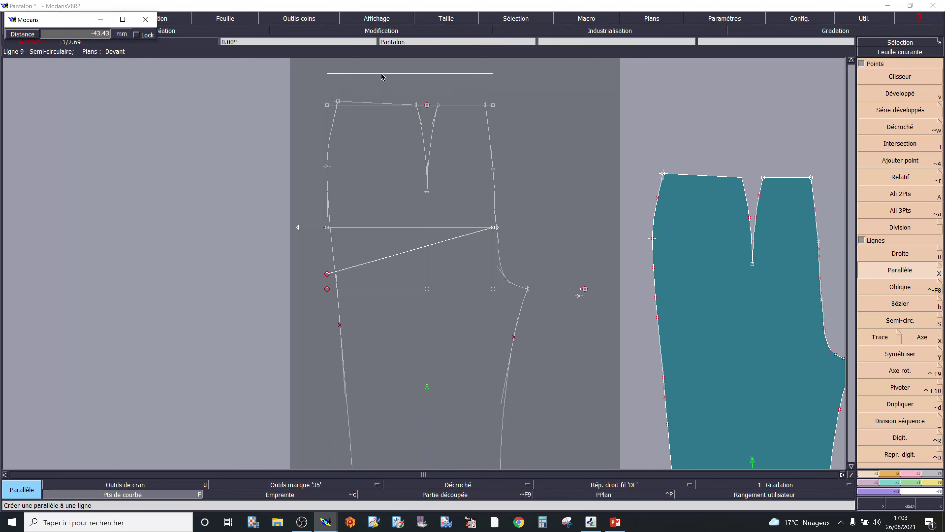
{"action": "left_click", "coordinate": [96, 34]}
{"action": "type", "text": "4"}
{"action": "key", "text": "BackSpace"}
{"action": "type", "text": "-1"}
{"action": "key", "text": "BackSpace"}
{"action": "type", "text": "40"}
{"action": "key", "text": "Return"}
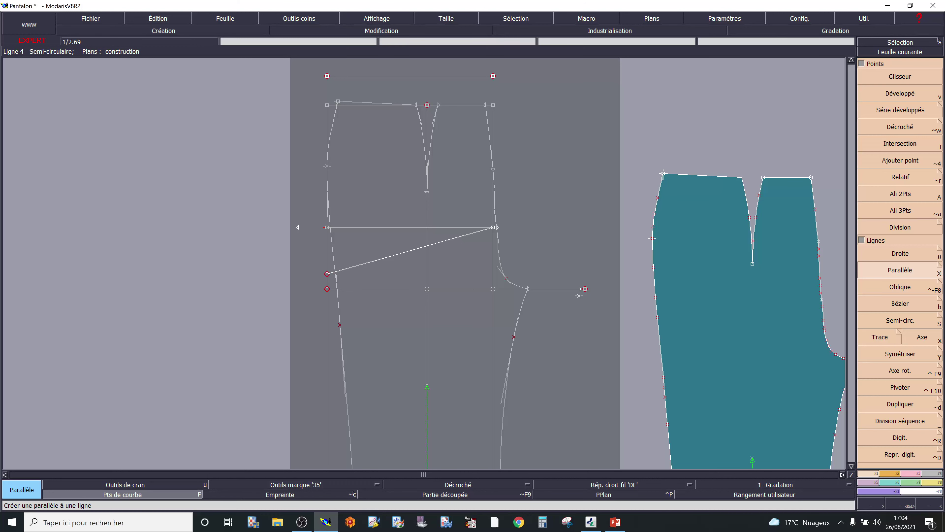
Create a second parallel just above the waistline, between it and the 40 mm parallel
{"action": "key", "text": "alt+Tab"}
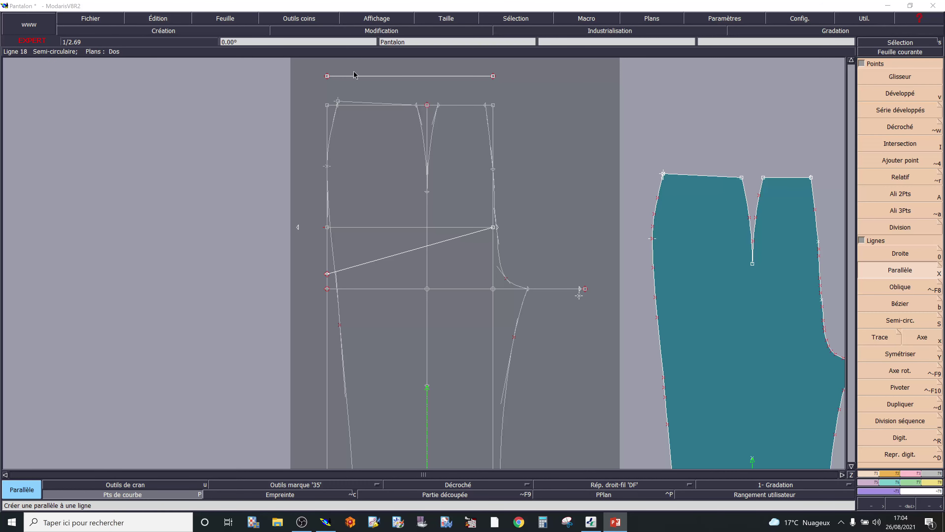
{"action": "left_click", "coordinate": [350, 106]}
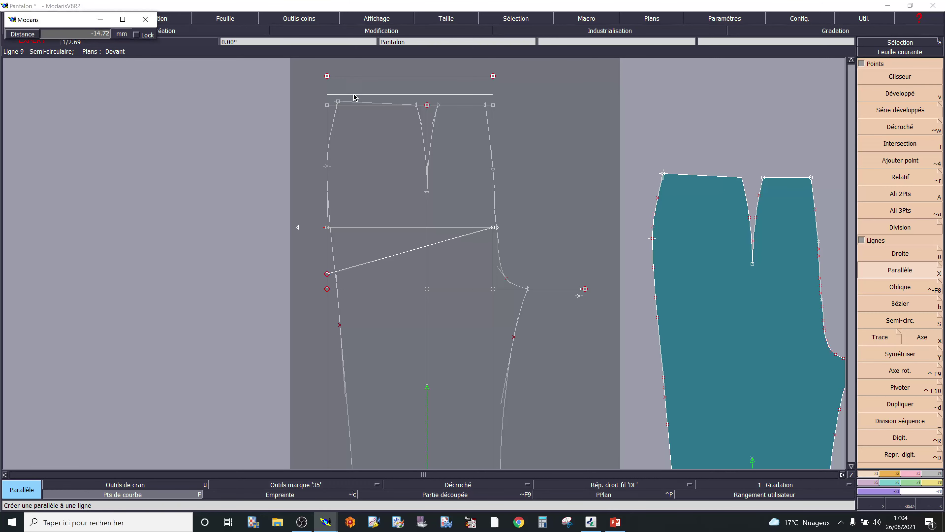
{"action": "left_click", "coordinate": [86, 32]}
{"action": "type", "text": "-40"}
{"action": "key", "text": "Return"}
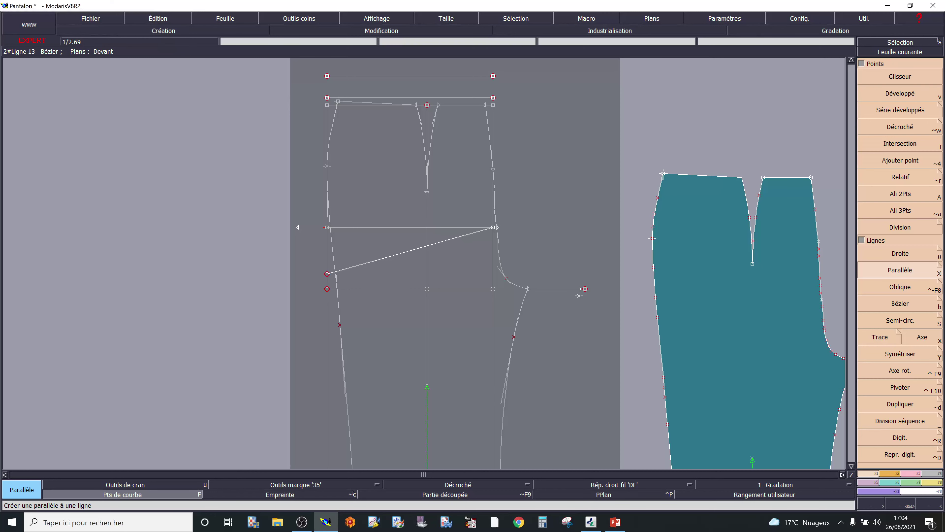
Rotate the construction sheet with Rotation 2 points to bring the oblique line between side line and hip line's centre-seam end to horizontal
{"action": "key", "text": "alt+Tab"}
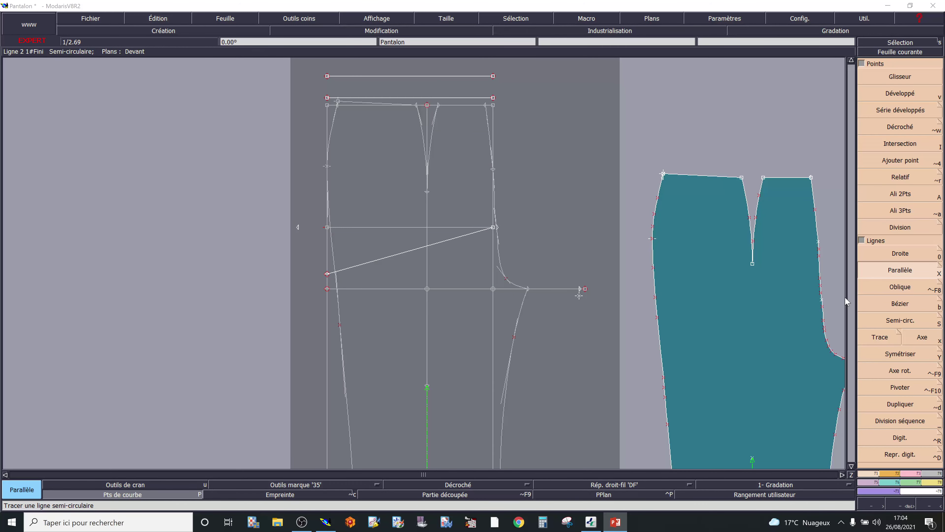
{"action": "key", "text": "u"}
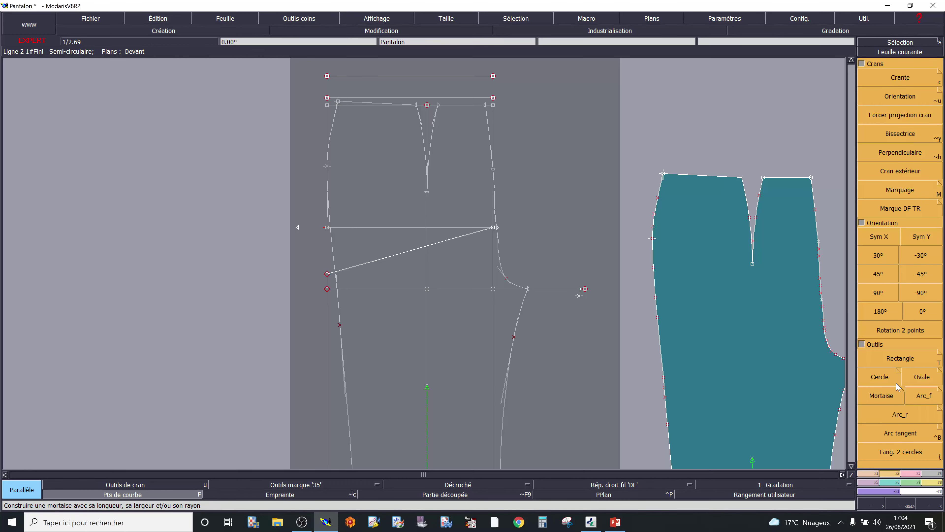
{"action": "left_click", "coordinate": [897, 331]}
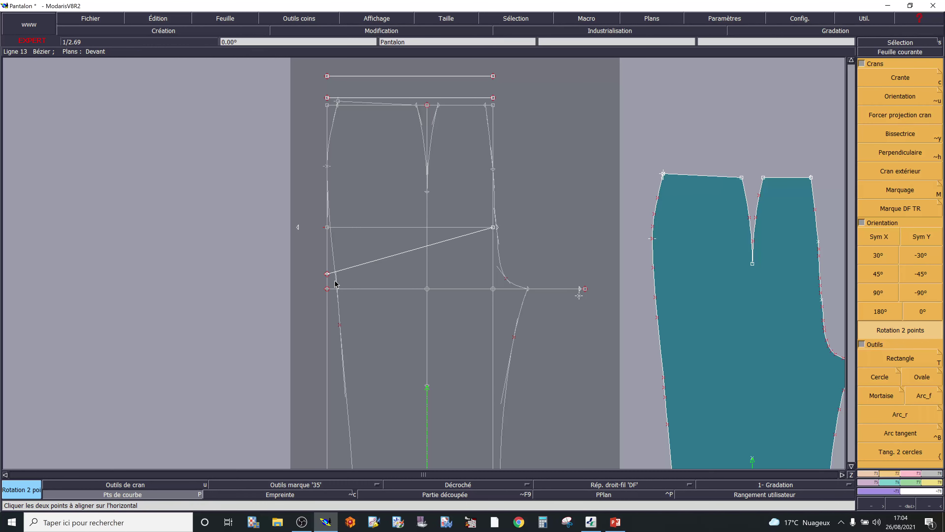
{"action": "left_click", "coordinate": [493, 227]}
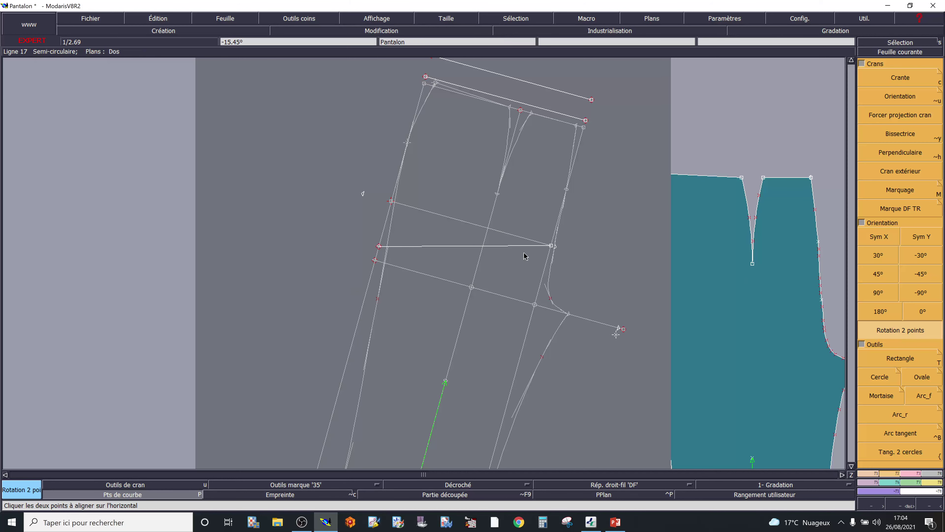
{"action": "scroll", "coordinate": [526, 257], "scroll_direction": "up", "scroll_amount": 1}
{"action": "scroll", "coordinate": [525, 257], "scroll_direction": "up", "scroll_amount": 1}
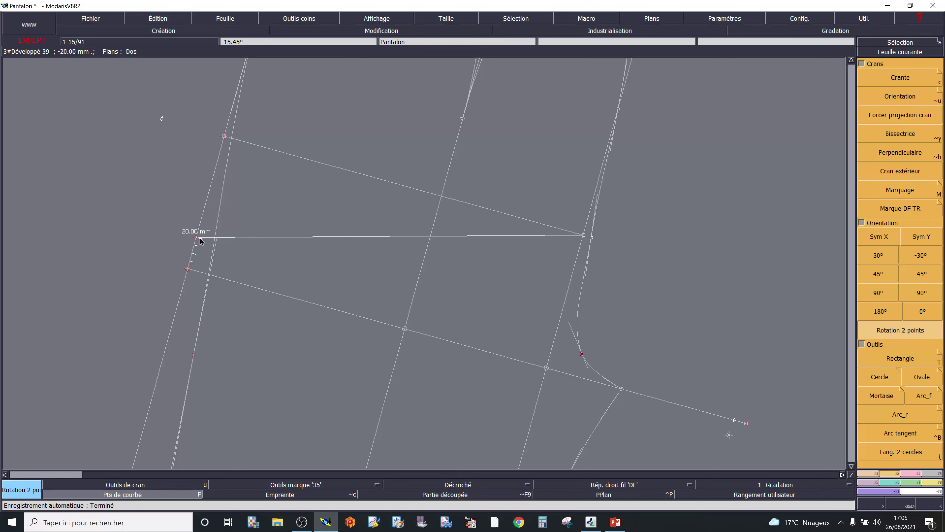
Complete the two-point rotation on the hip line's centre-seam end to level the oblique line exactly
{"action": "left_click", "coordinate": [585, 237]}
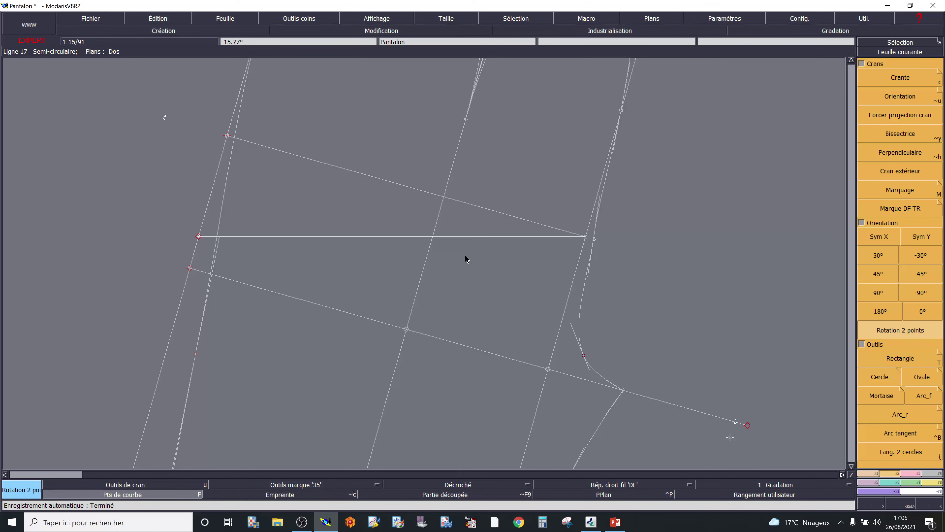
{"action": "scroll", "coordinate": [476, 238], "scroll_direction": "down", "scroll_amount": 5}
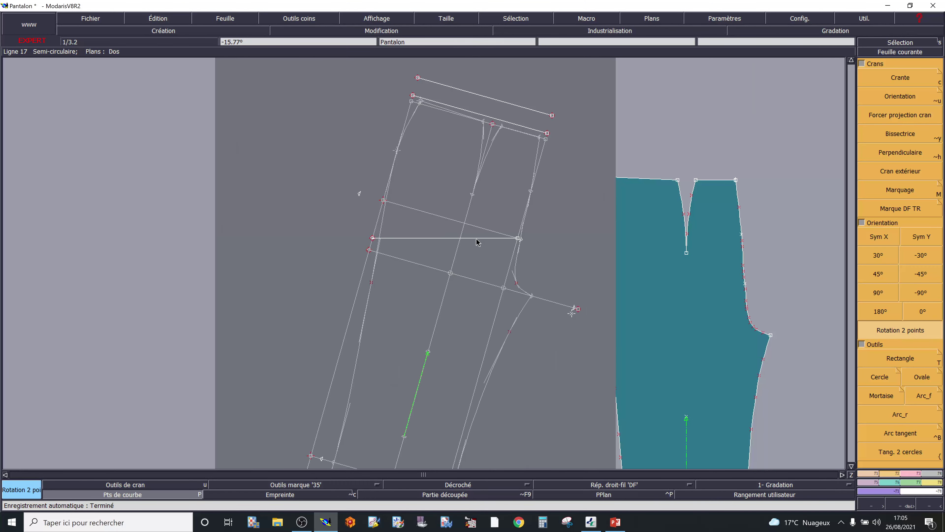
{"action": "scroll", "coordinate": [540, 134], "scroll_direction": "up", "scroll_amount": 2}
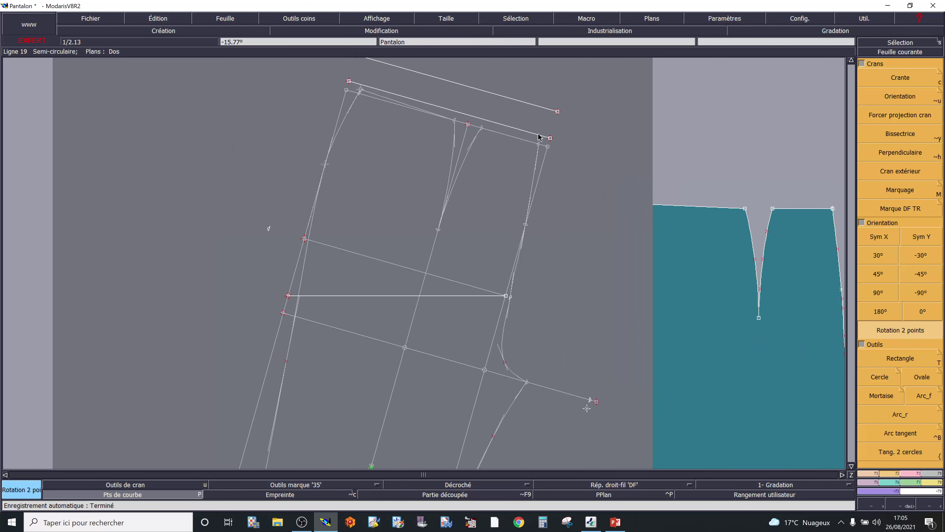
Draw a vertical Droite with dx 0 from the hip line's centre-seam end up past the parallel 40 mm above the waistline
{"action": "left_click", "coordinate": [872, 474]}
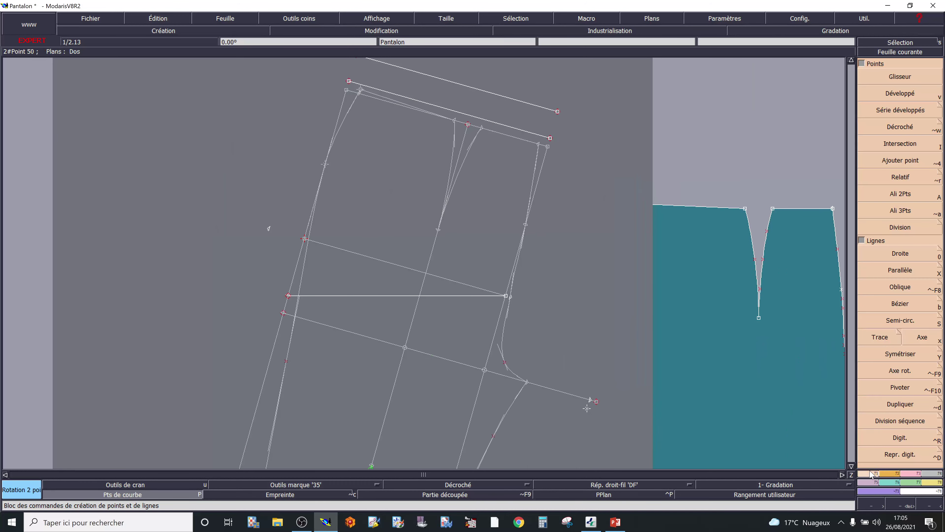
{"action": "left_click", "coordinate": [881, 256]}
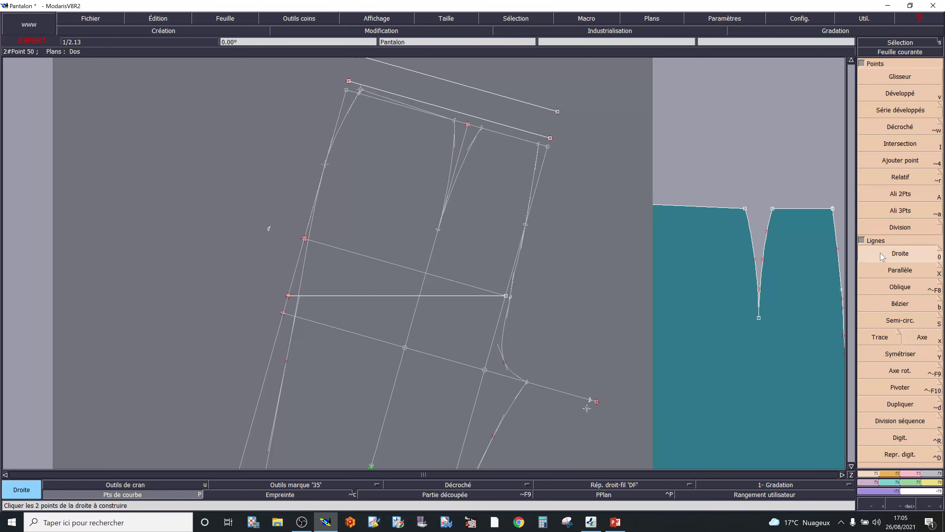
{"action": "left_click", "coordinate": [506, 297]}
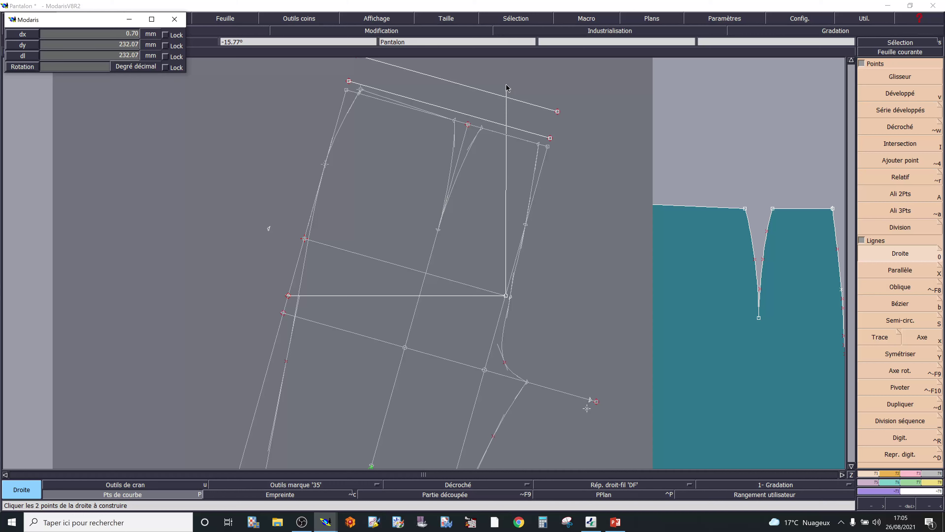
{"action": "left_click", "coordinate": [83, 35]}
{"action": "type", "text": "0"}
{"action": "left_click", "coordinate": [78, 45]}
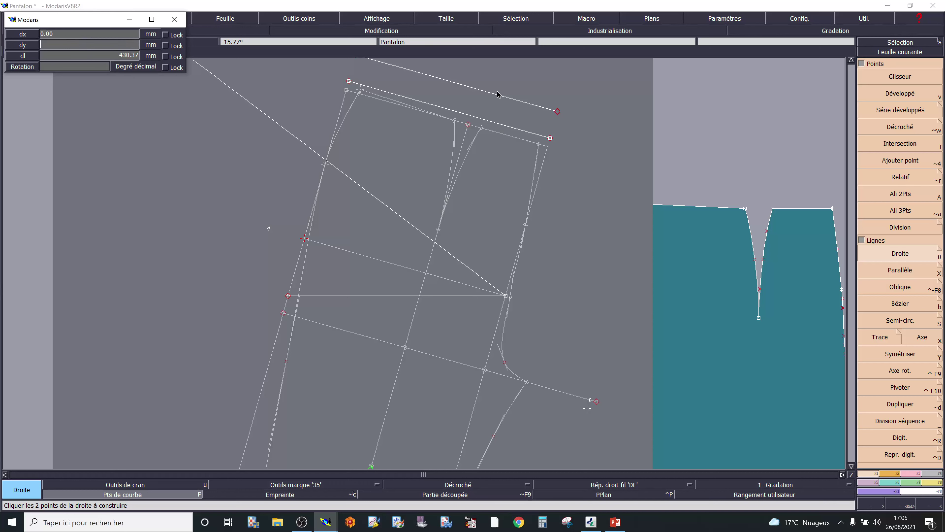
{"action": "key", "text": "Return"}
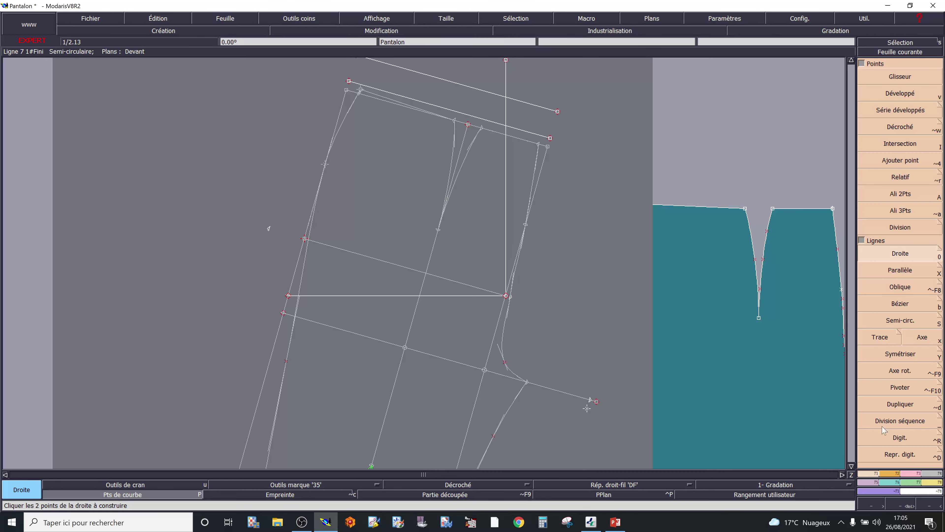
Trim the vertical line's upper end to the 40 mm parallel with Ajust. 2 lignes
{"action": "left_click", "coordinate": [914, 474]}
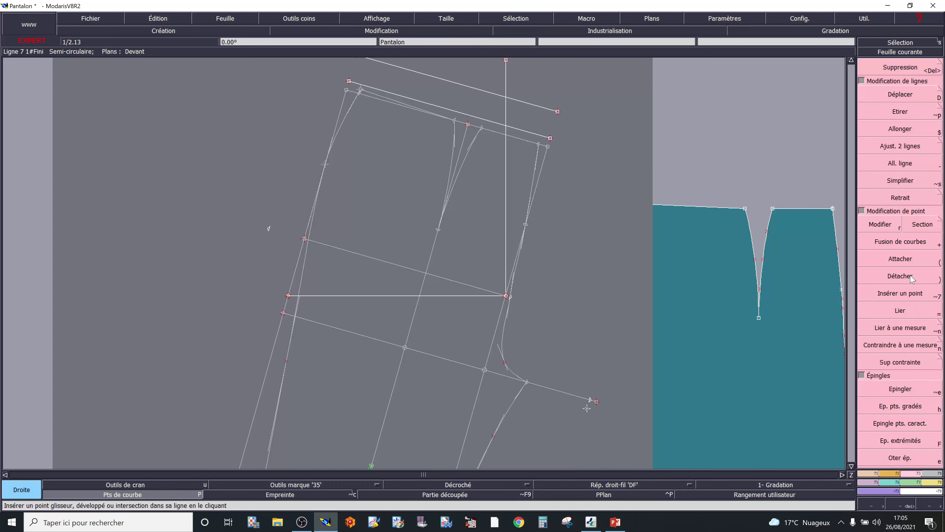
{"action": "left_click", "coordinate": [898, 147]}
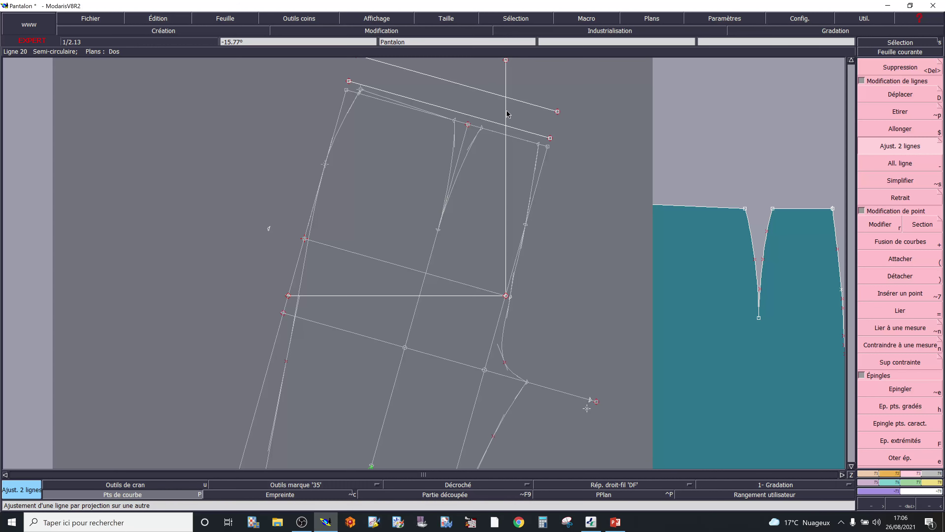
{"action": "left_click", "coordinate": [519, 102]}
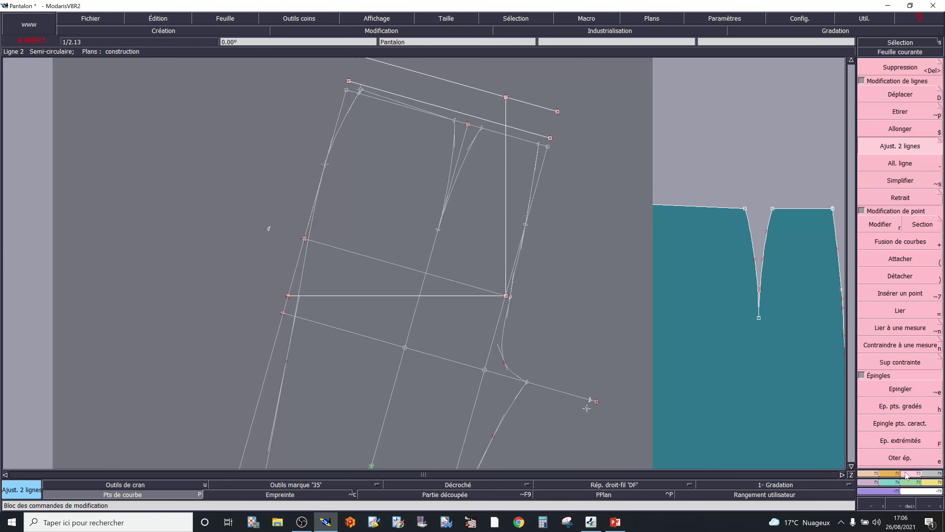
Rotate the construction sheet with Rotation 2 points to bring the crotch line back to horizontal
{"action": "left_click", "coordinate": [894, 475]}
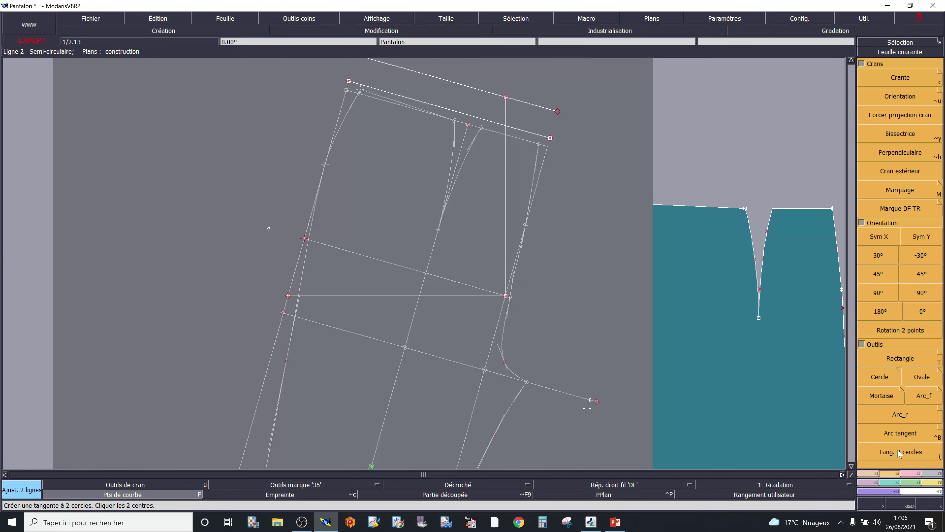
{"action": "left_click", "coordinate": [898, 331]}
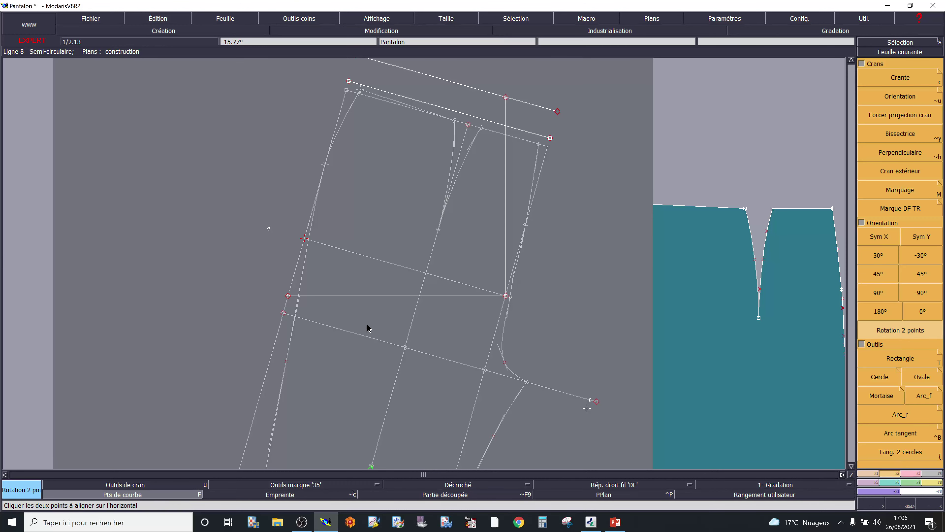
{"action": "left_click", "coordinate": [283, 314]}
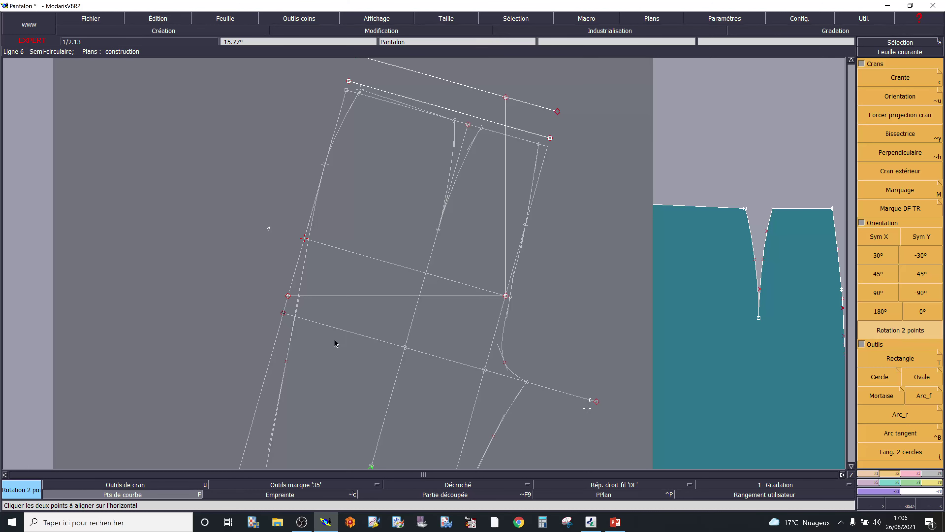
{"action": "left_click", "coordinate": [486, 373]}
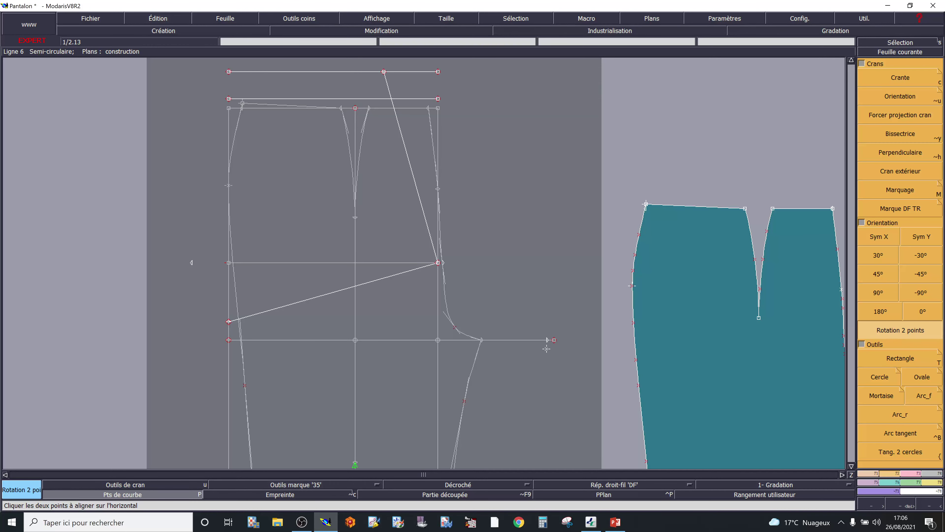
{"action": "key", "text": "alt+Tab"}
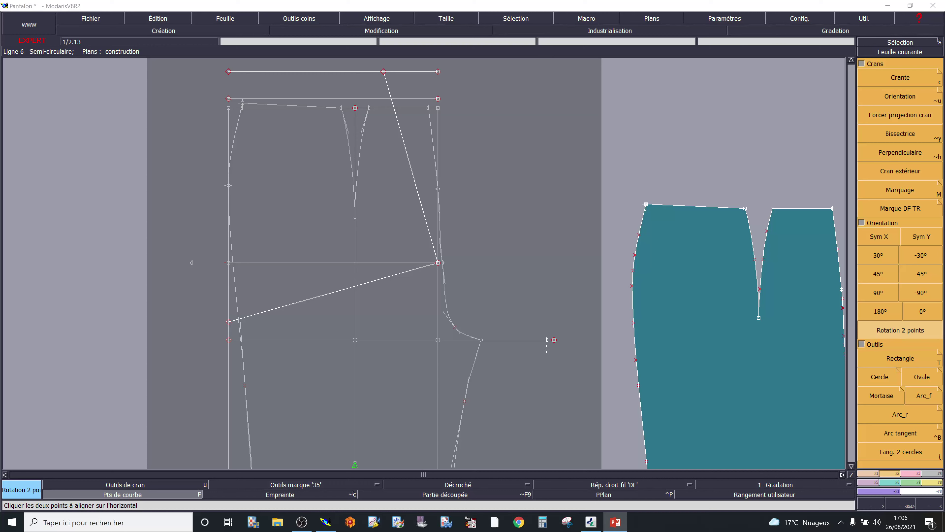
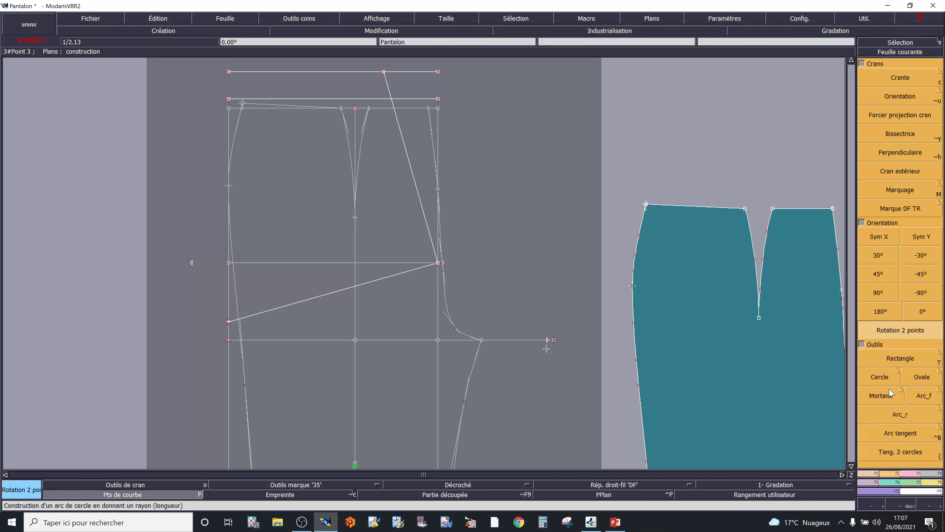
Draw a Cercle of radius 225 mm centred on the centre-back line's upper end on the 40 mm parallel
{"action": "left_click", "coordinate": [887, 374]}
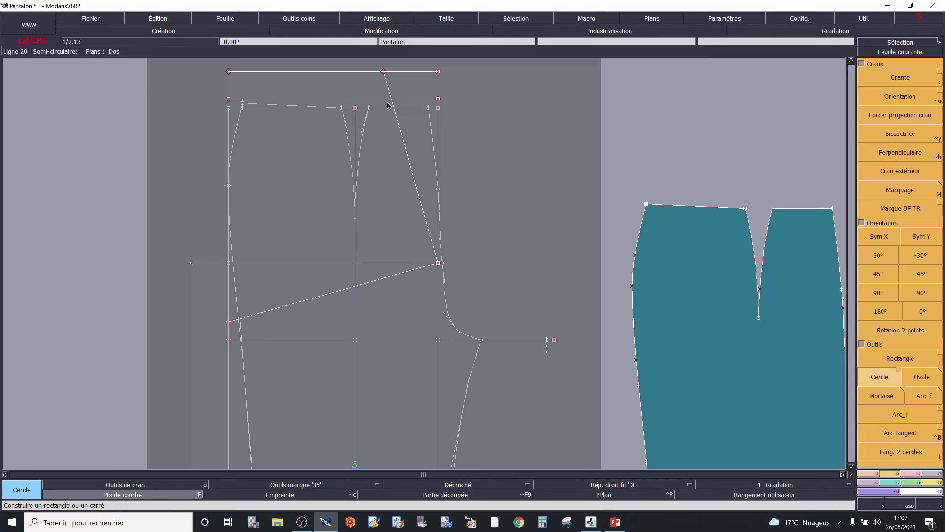
{"action": "left_click", "coordinate": [383, 72]}
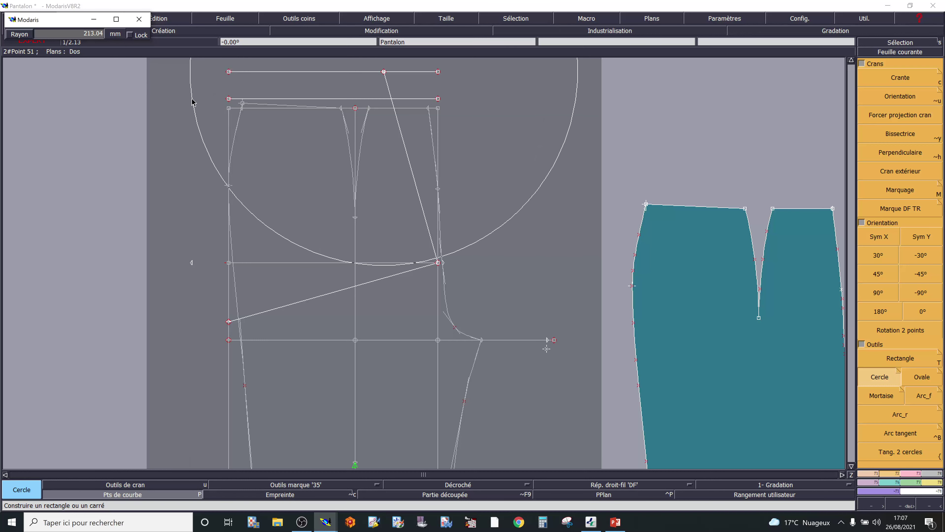
{"action": "left_click", "coordinate": [118, 63]}
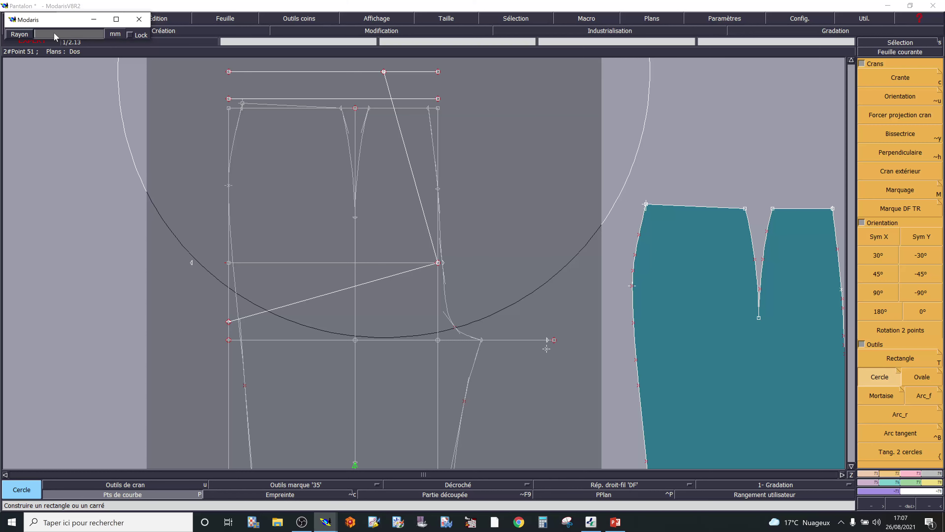
{"action": "type", "text": "225"}
{"action": "key", "text": "Return"}
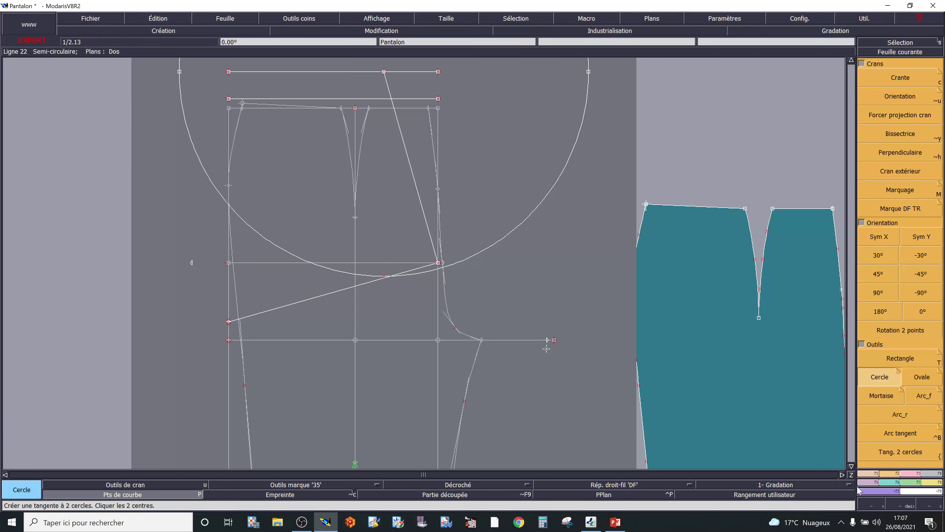
Try to extend the side end of the lower waist parallel to the circle with All. ligne, and undo it
{"action": "left_click", "coordinate": [899, 475]}
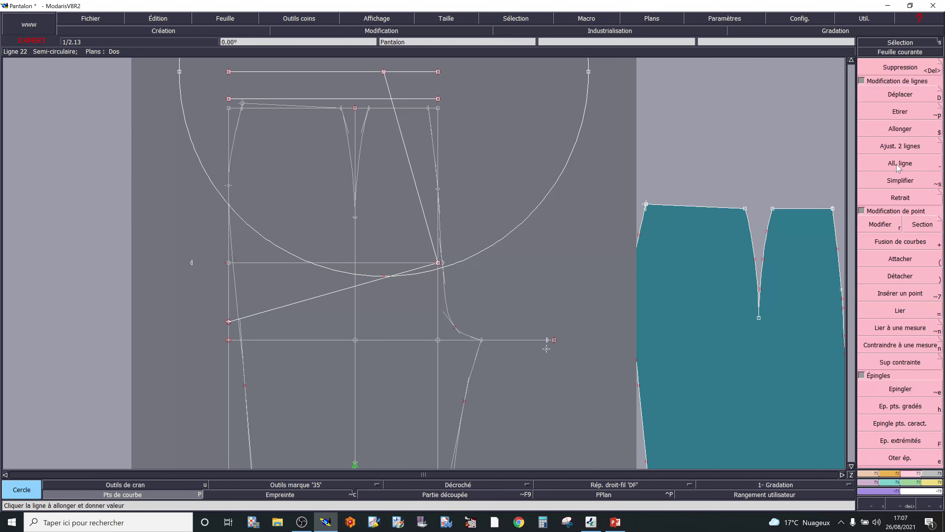
{"action": "left_click", "coordinate": [898, 168]}
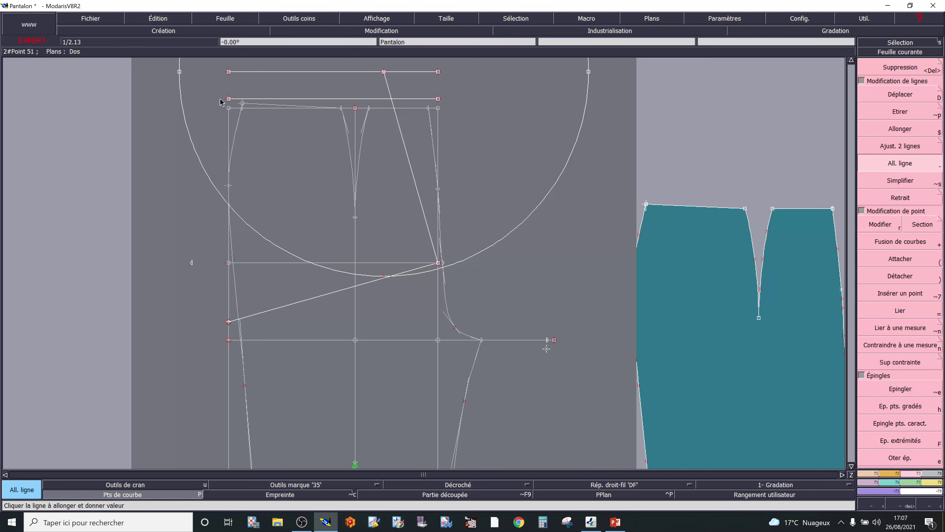
{"action": "left_click", "coordinate": [181, 93]}
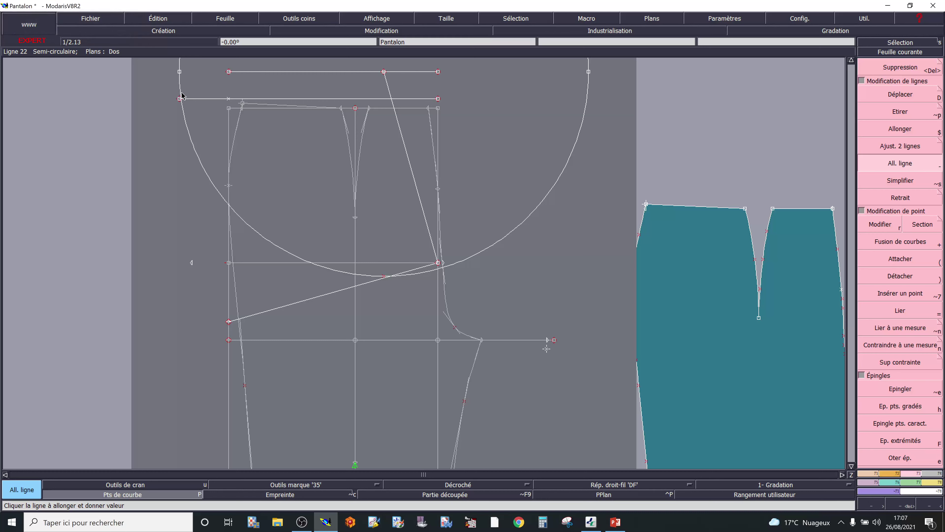
{"action": "key", "text": "ctrl+z"}
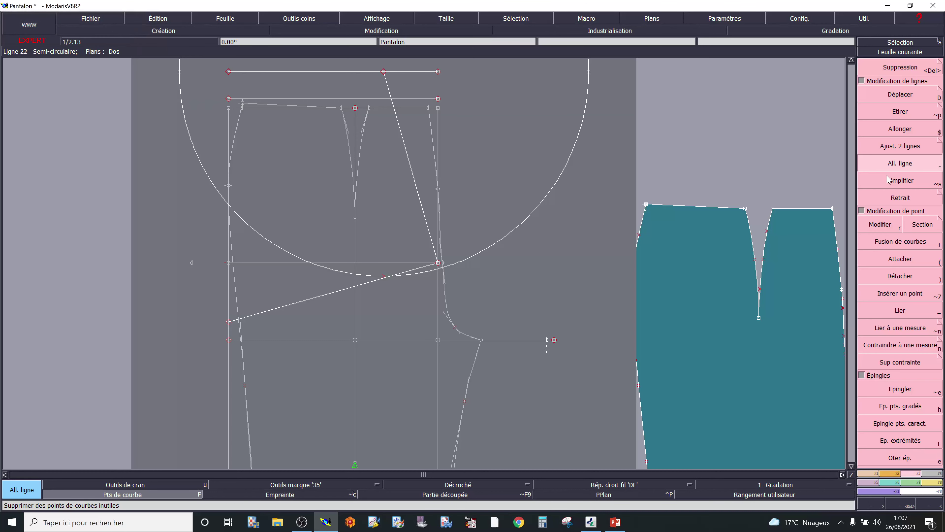
Extend the side end of the lower waist parallel to the circle with Ajust. 2 lignes
{"action": "left_click", "coordinate": [903, 130]}
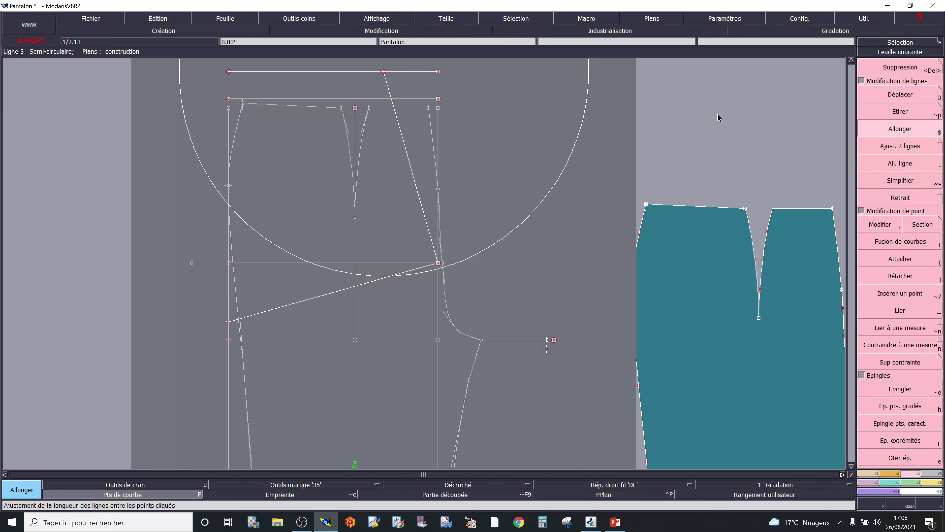
{"action": "left_click", "coordinate": [897, 146]}
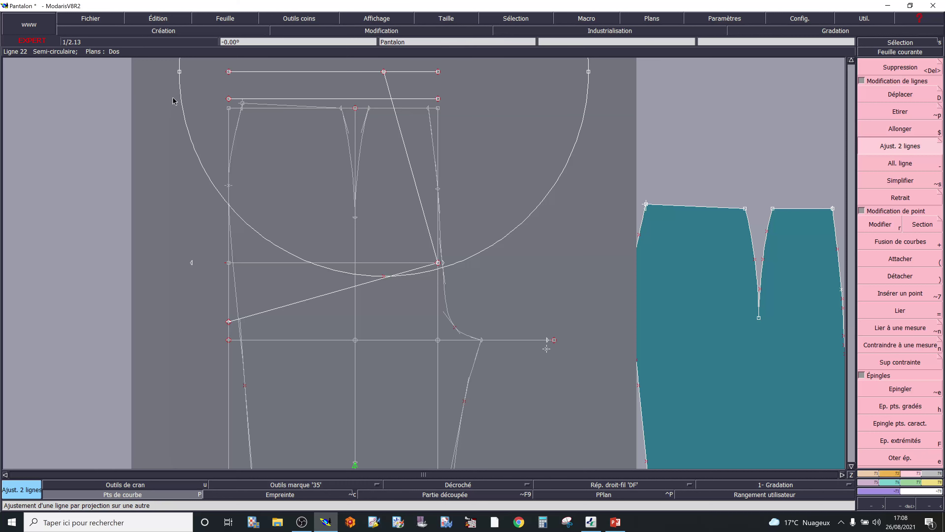
{"action": "left_click", "coordinate": [180, 95]}
{"action": "scroll", "coordinate": [176, 87], "scroll_direction": "up", "scroll_amount": 1}
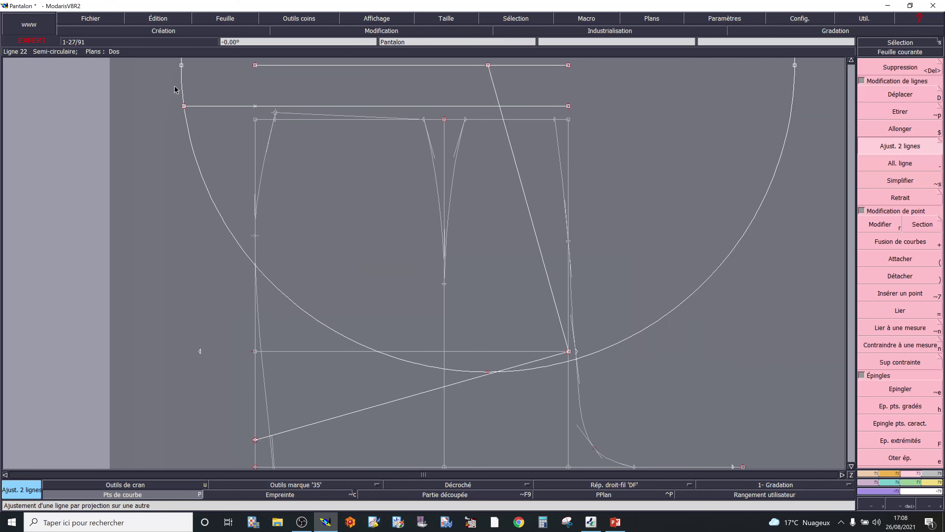
{"action": "scroll", "coordinate": [177, 90], "scroll_direction": "up", "scroll_amount": 2}
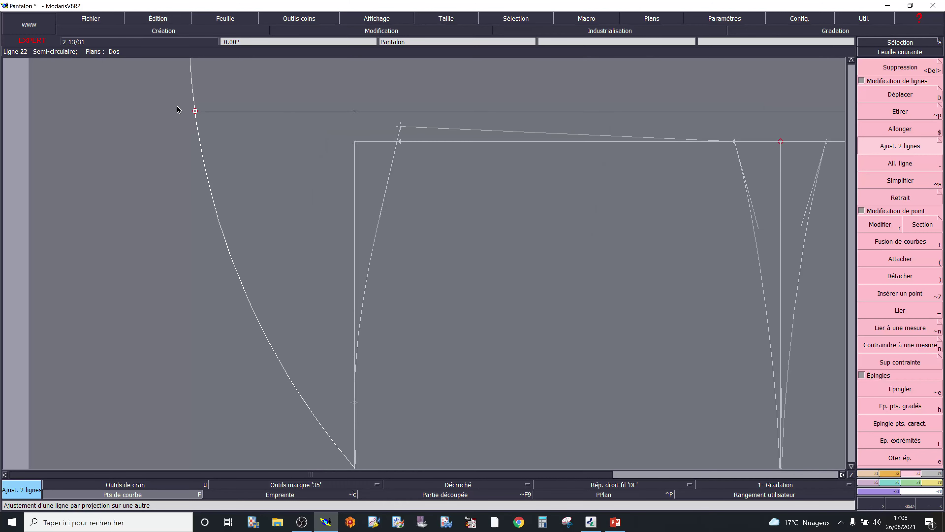
{"action": "scroll", "coordinate": [177, 109], "scroll_direction": "down", "scroll_amount": 4}
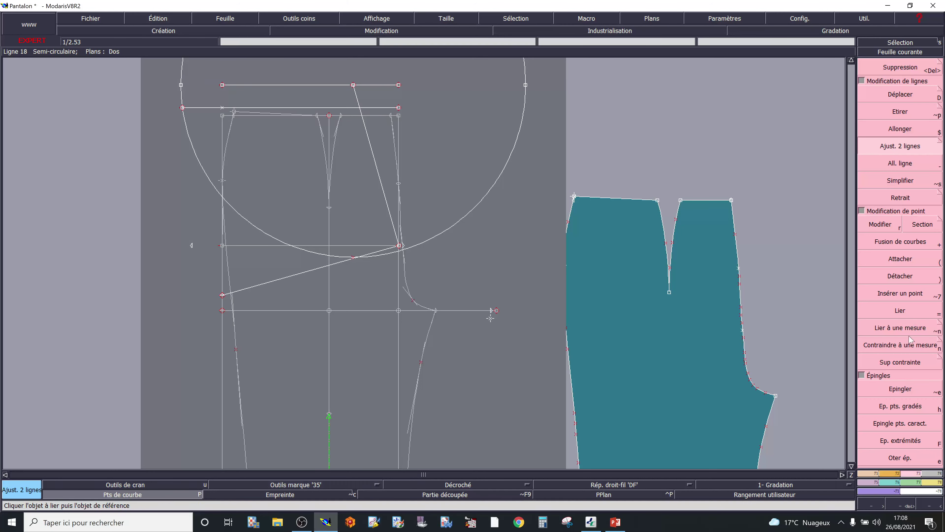
Draw a Droite from the centre-back line's upper end to the lower parallel's end on the circle as the back waistline
{"action": "key", "text": "F1"}
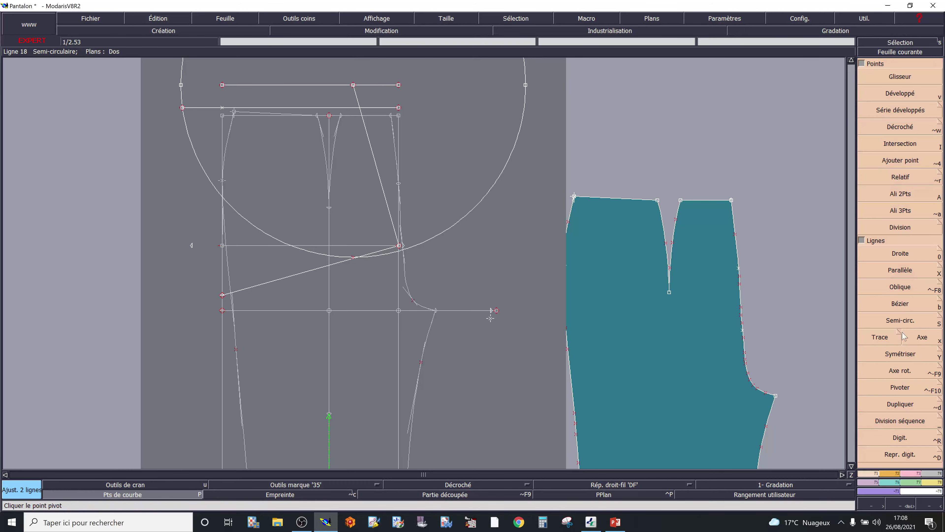
{"action": "left_click", "coordinate": [904, 257]}
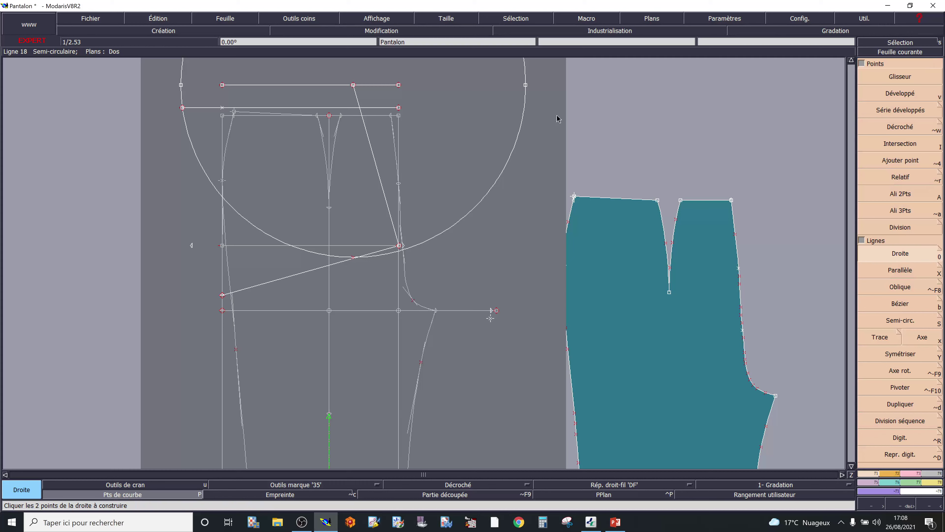
{"action": "left_click", "coordinate": [354, 85]}
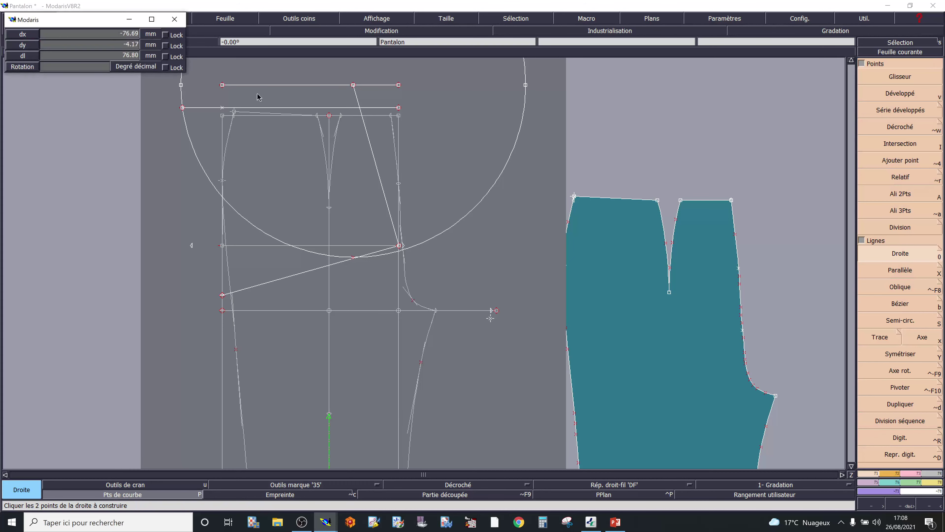
{"action": "left_click", "coordinate": [182, 109]}
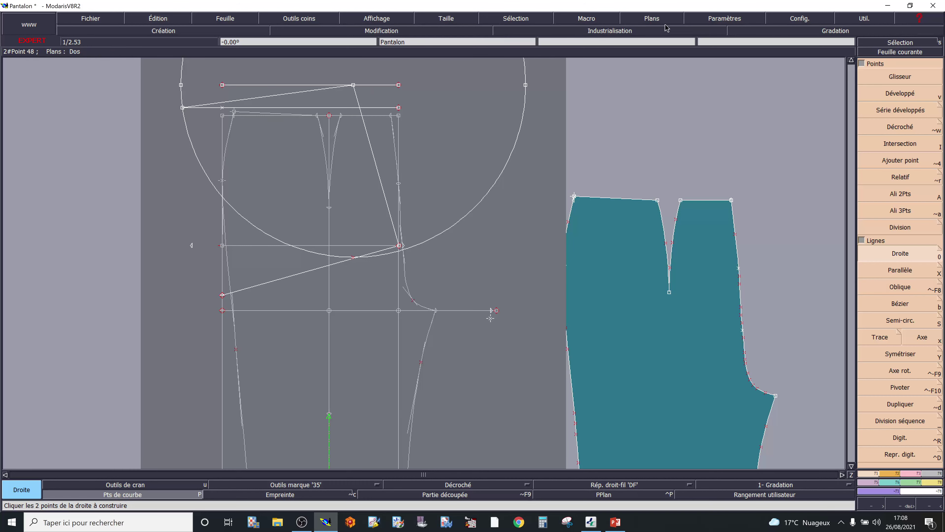
Hide the PLANDevant and Construction plans, keeping the PLANDos lines displayed
{"action": "left_click", "coordinate": [657, 21]}
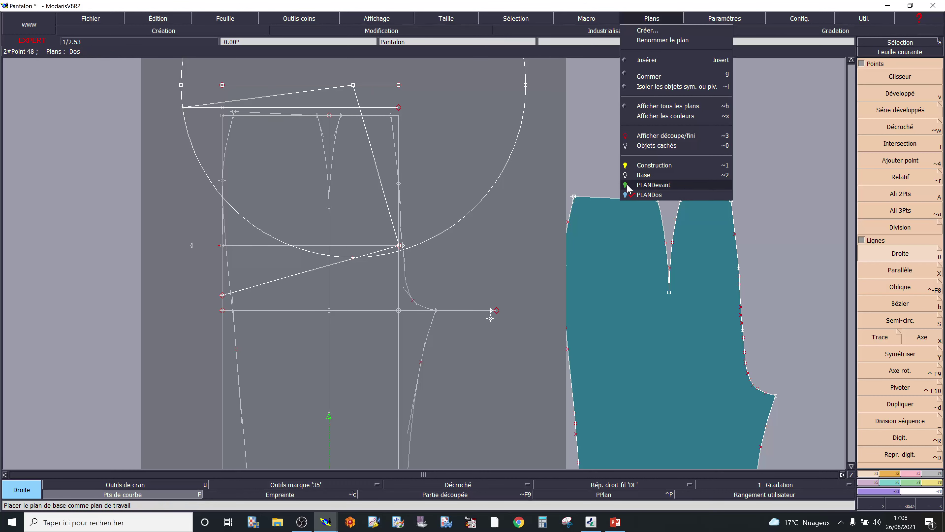
{"action": "left_click", "coordinate": [648, 185]}
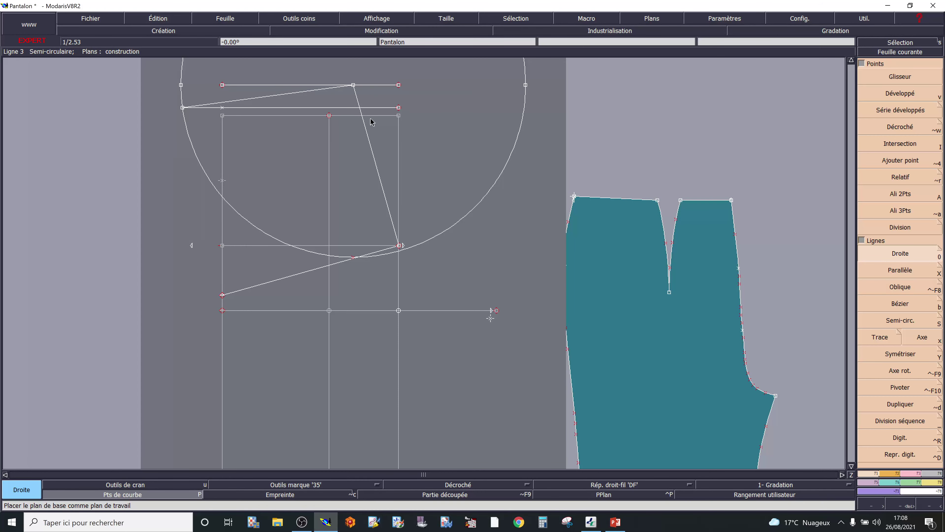
{"action": "left_click", "coordinate": [652, 19]}
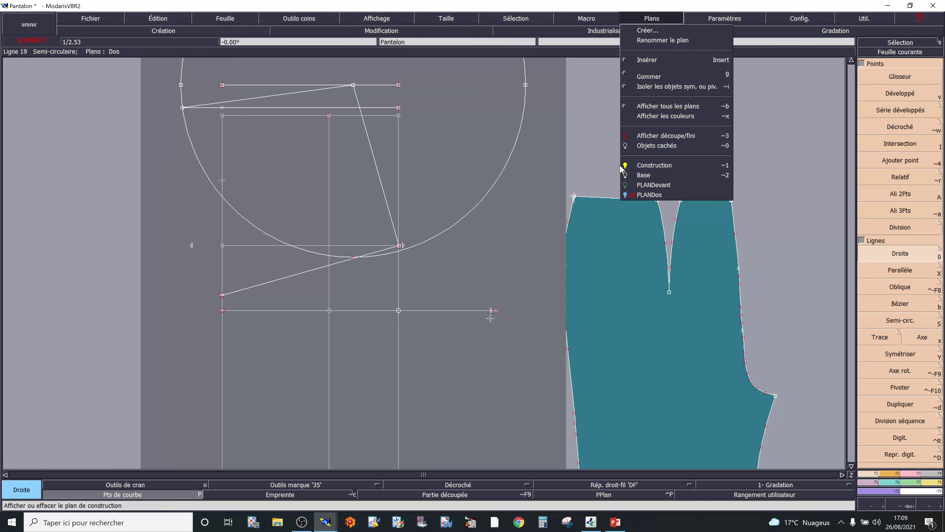
{"action": "left_click", "coordinate": [626, 170]}
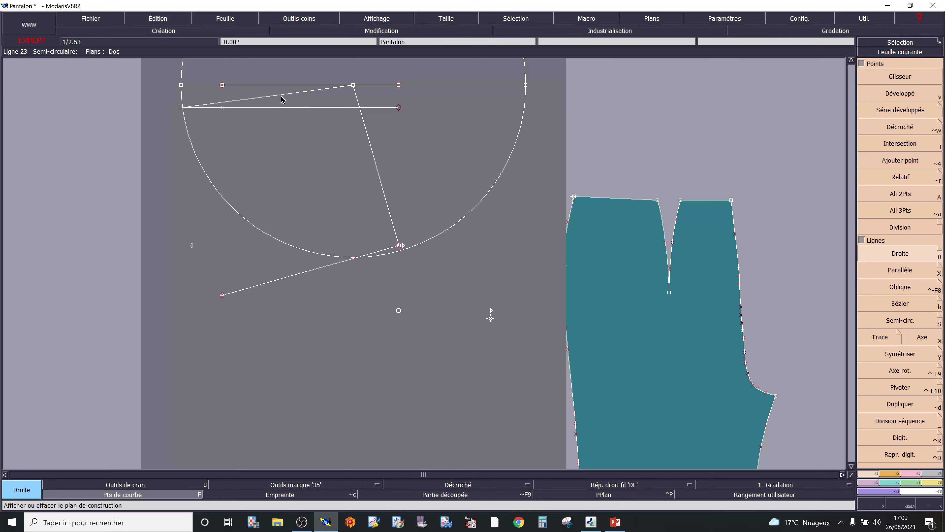
Divide the back waistline into three equal parts with Division, from its side end to its centre-back end
{"action": "left_click", "coordinate": [907, 228]}
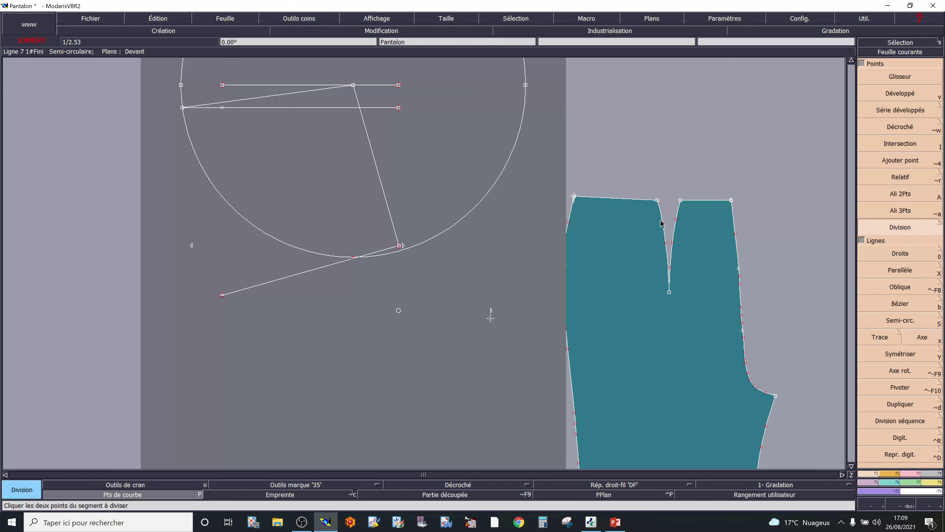
{"action": "left_click", "coordinate": [183, 108]}
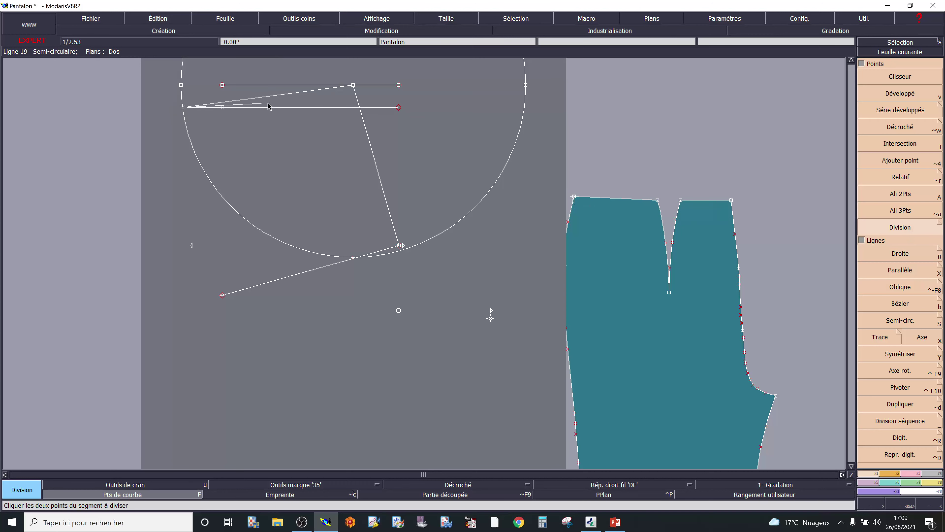
{"action": "left_click", "coordinate": [353, 85]}
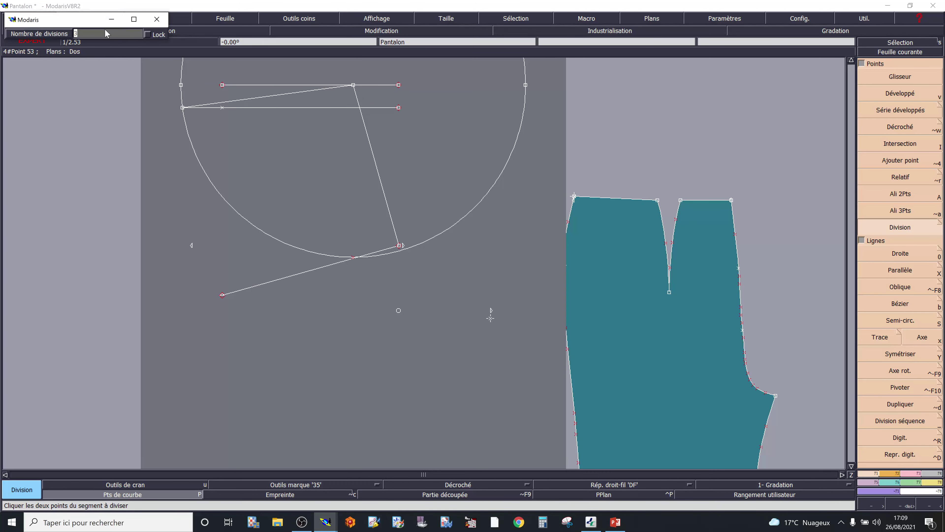
{"action": "key", "text": "Return"}
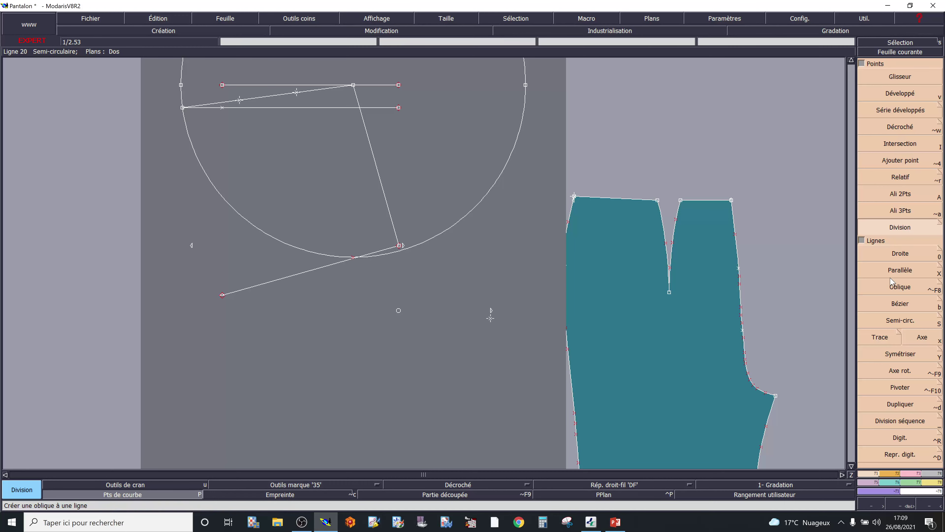
Try to place a Décroché point from the division point nearest the side, and undo it
{"action": "left_click", "coordinate": [897, 126]}
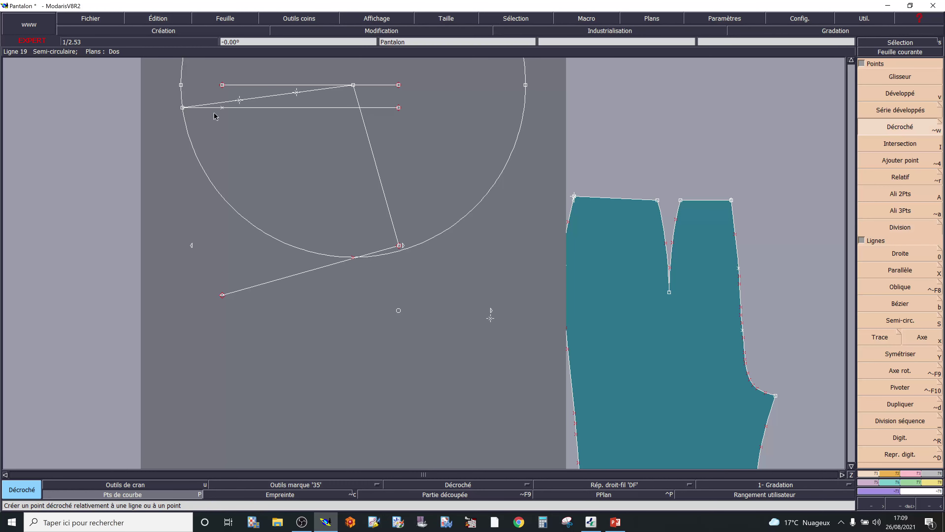
{"action": "left_click", "coordinate": [239, 101]}
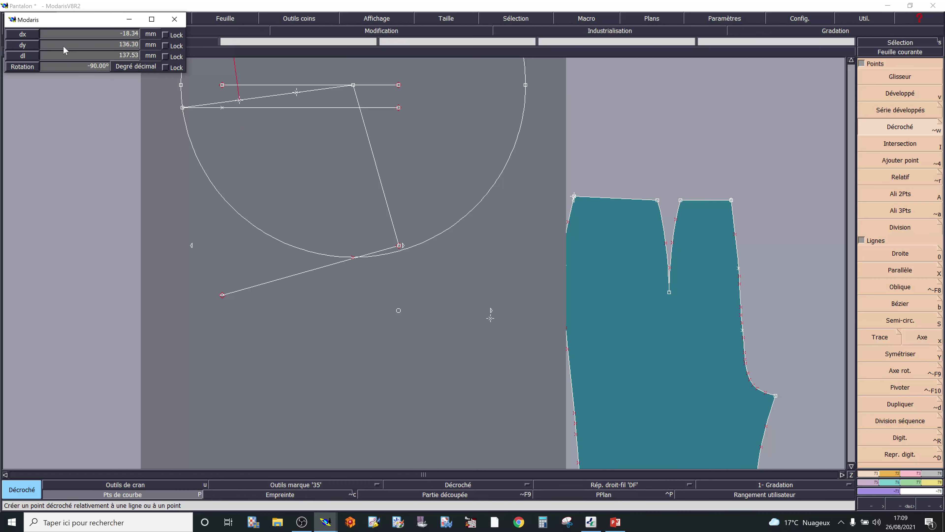
{"action": "left_click", "coordinate": [61, 56]}
{"action": "left_click", "coordinate": [76, 66]}
{"action": "key", "text": "Return"}
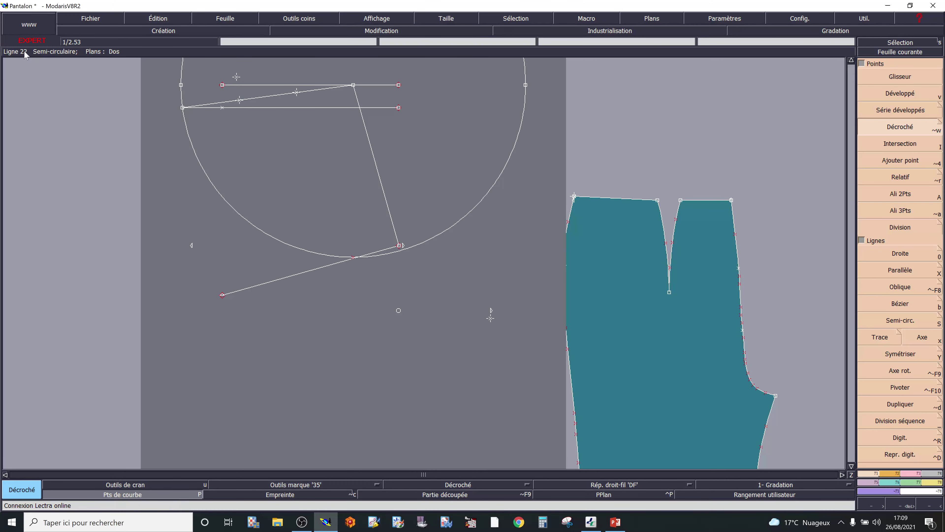
{"action": "key", "text": "ctrl+z"}
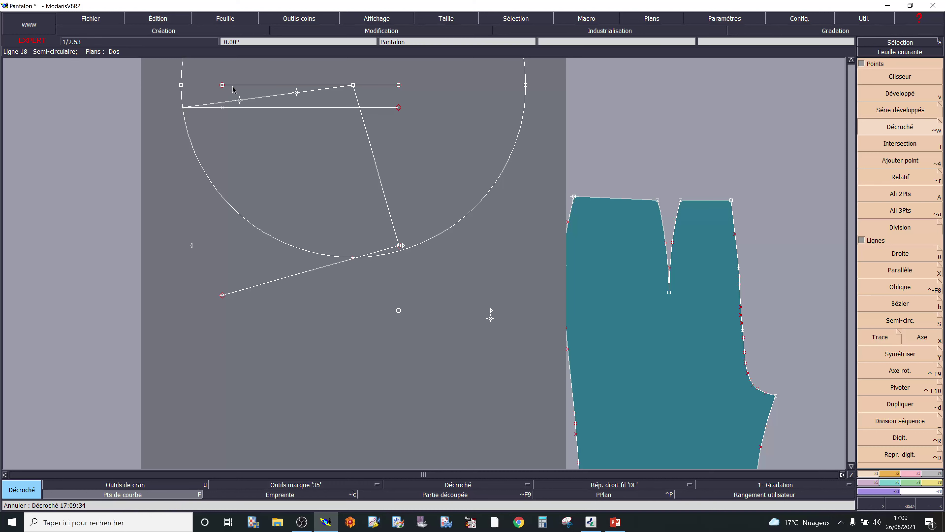
Place a Décroché point 90 mm below the waistline's division point nearest the side, with a rotation of 90°
{"action": "left_click", "coordinate": [240, 101]}
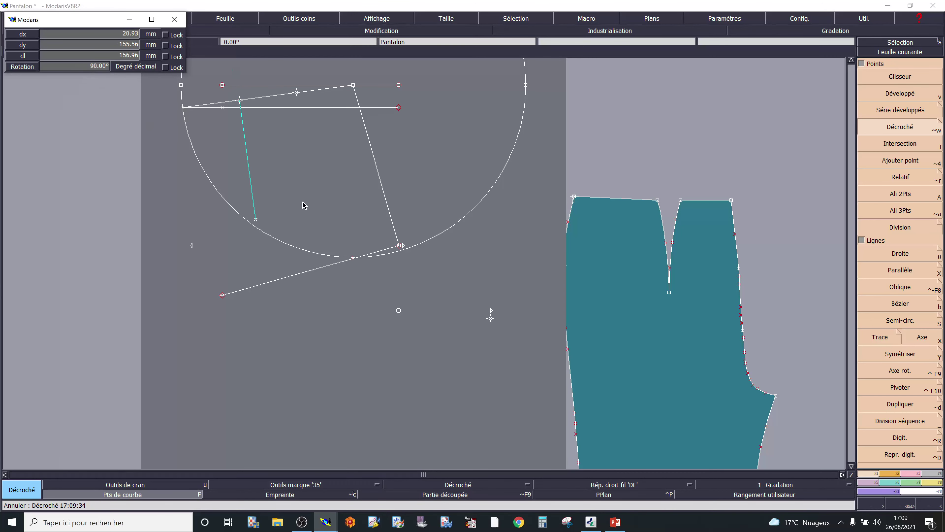
{"action": "left_click", "coordinate": [60, 56]}
{"action": "type", "text": "30.00"}
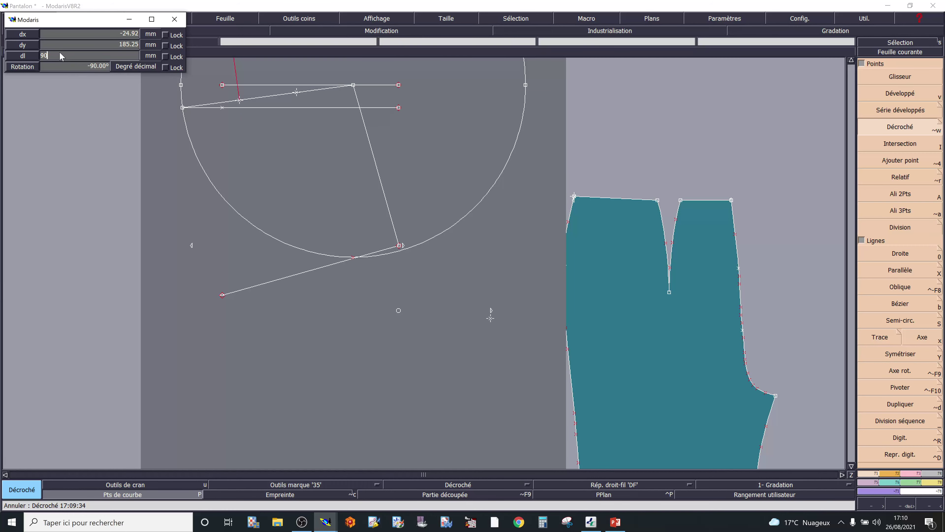
{"action": "left_click", "coordinate": [56, 66]}
{"action": "type", "text": "90"}
{"action": "key", "text": "Return"}
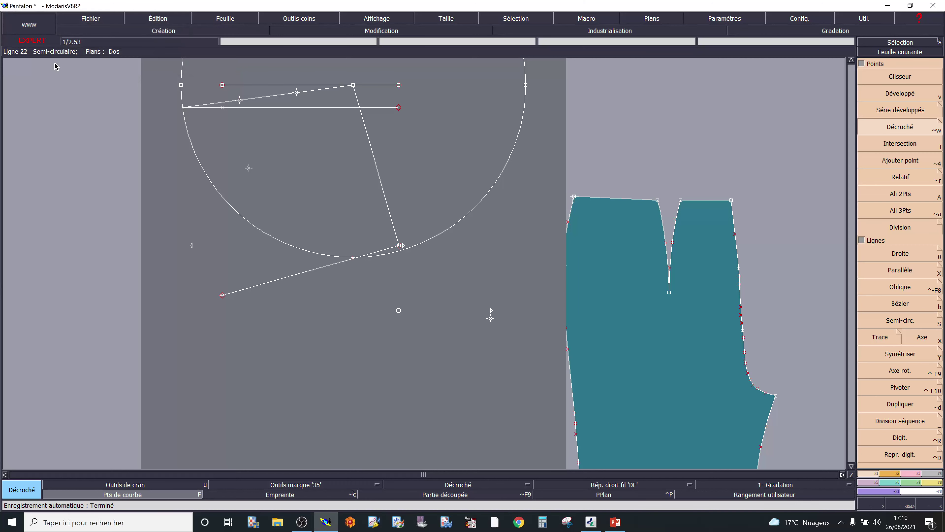
Place a Décroché point 90 mm below the waistline's division point nearest the centre back, perpendicular to the waistline
{"action": "left_click", "coordinate": [297, 93]}
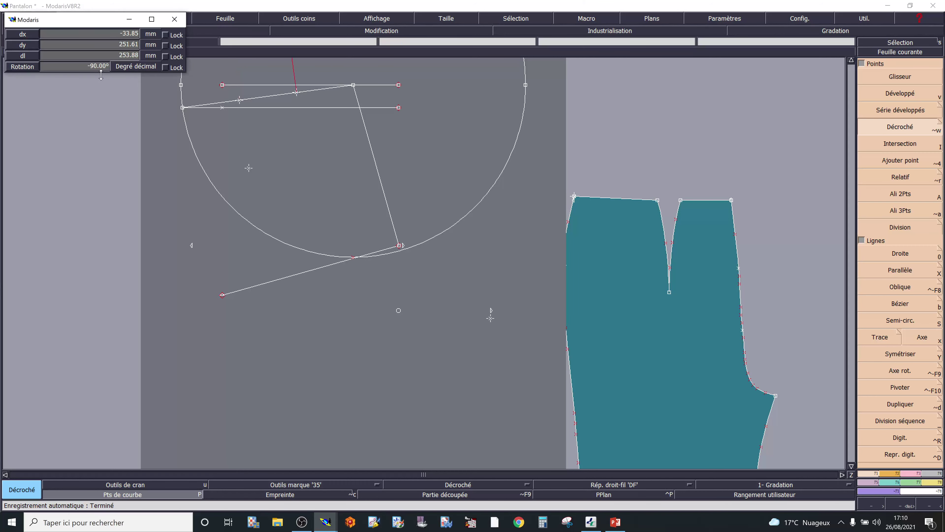
{"action": "left_click", "coordinate": [70, 54]}
{"action": "type", "text": "90"}
{"action": "left_click", "coordinate": [66, 66]}
{"action": "key", "text": "Return"}
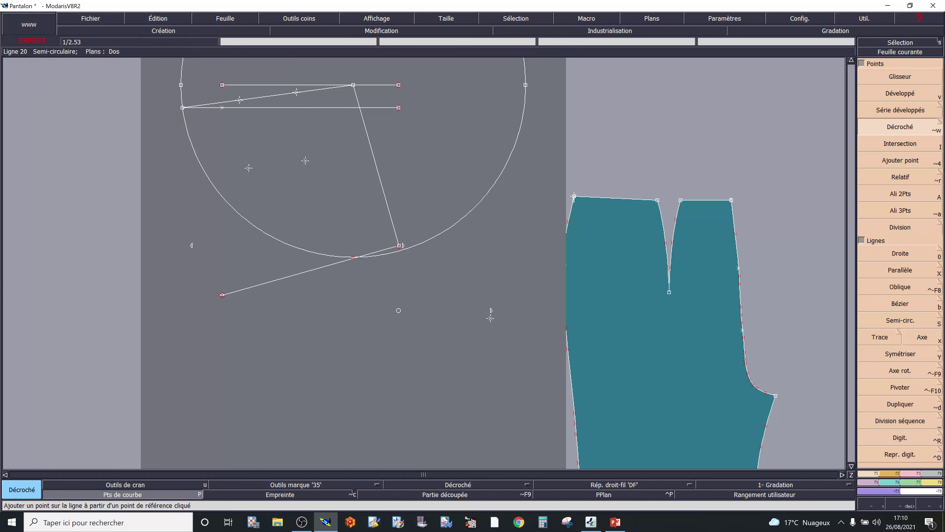
Add a Développé point on the waistline 12.5 mm from the centre-back division point, towards the side
{"action": "key", "text": "v"}
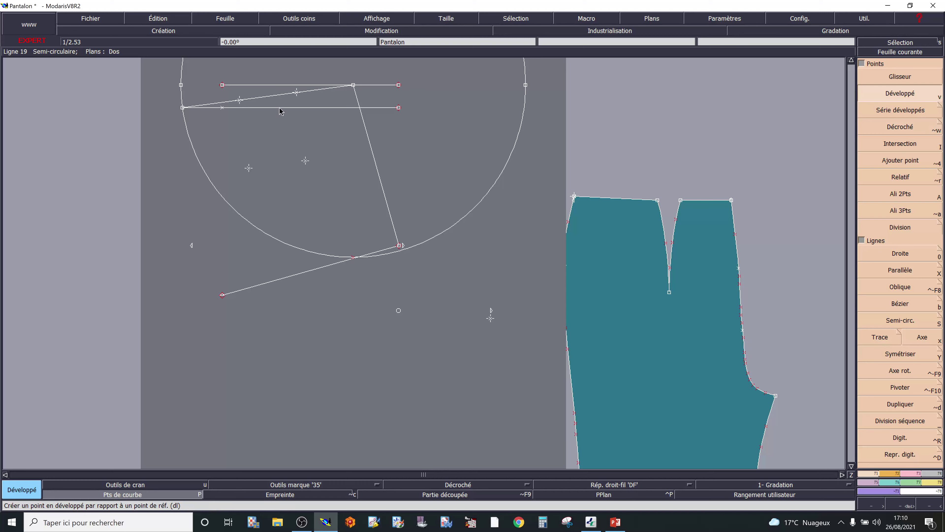
{"action": "left_click", "coordinate": [295, 95]}
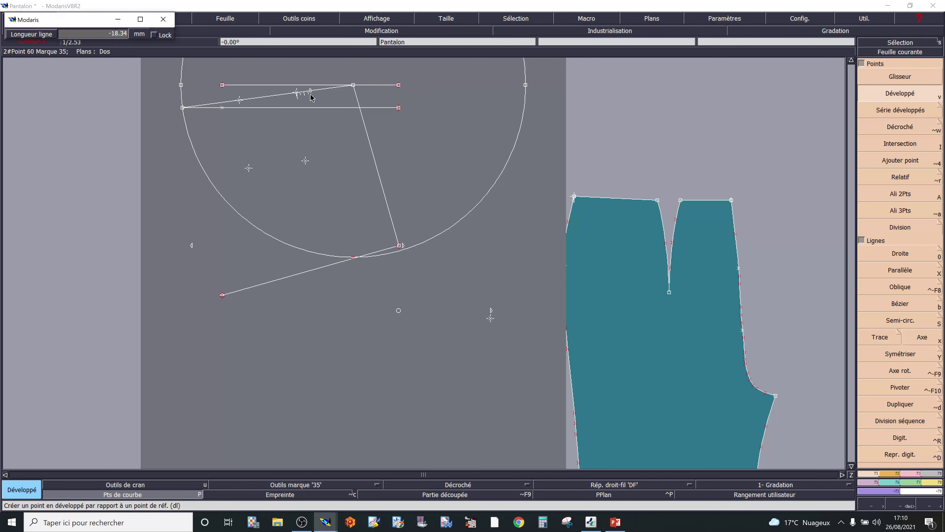
{"action": "left_click", "coordinate": [99, 32]}
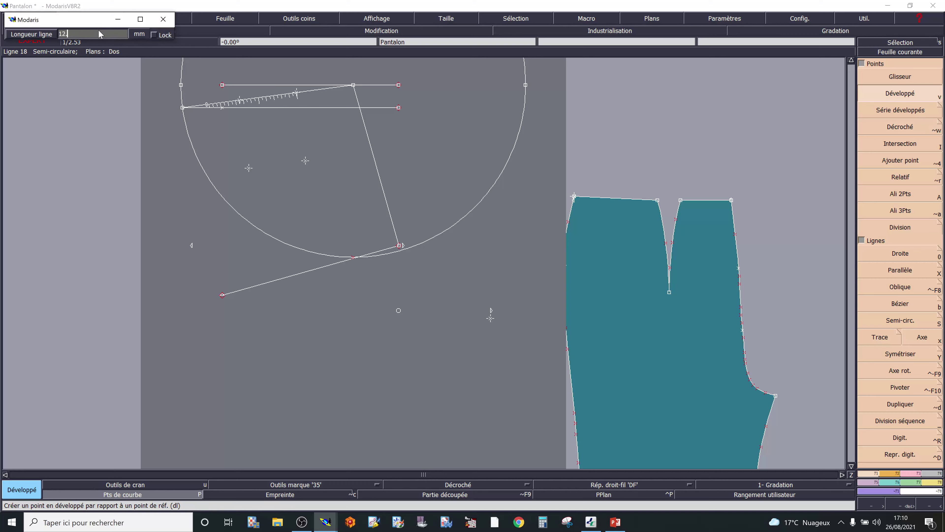
{"action": "key", "text": "Return"}
{"action": "left_click", "coordinate": [279, 86]}
{"action": "left_click", "coordinate": [308, 104]}
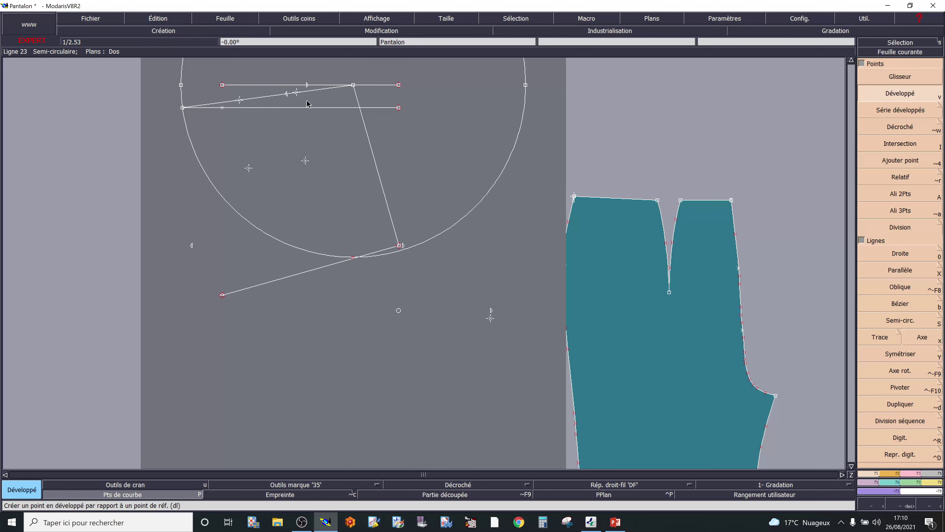
Add Développé points on the waistline 12.5 mm to each side of the division point nearest the side
{"action": "left_click", "coordinate": [239, 101]}
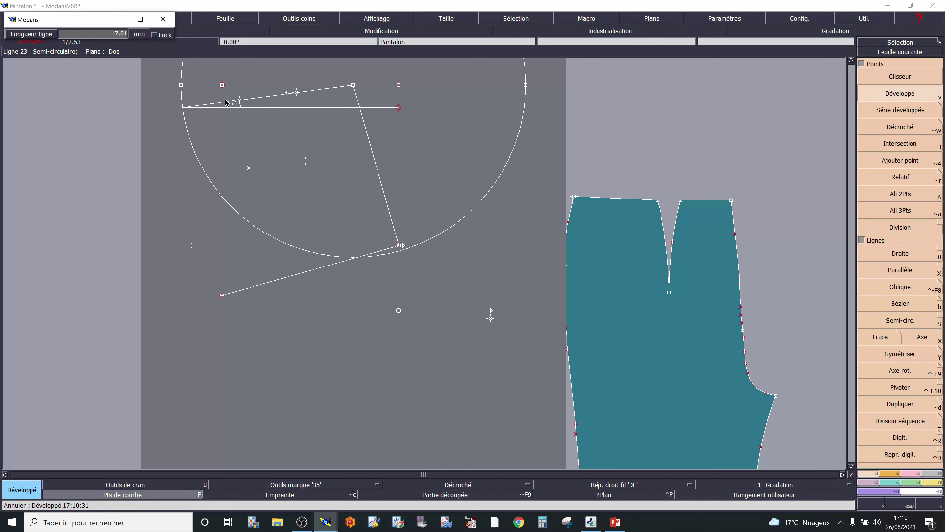
{"action": "left_click", "coordinate": [91, 36]}
{"action": "type", "text": "12.50"}
{"action": "key", "text": "Return"}
{"action": "left_click", "coordinate": [240, 102]}
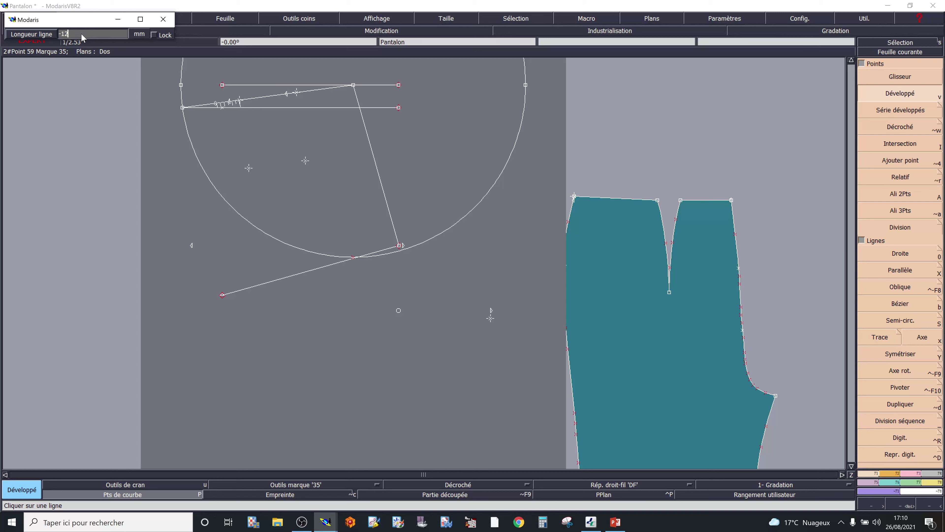
{"action": "key", "text": "Return"}
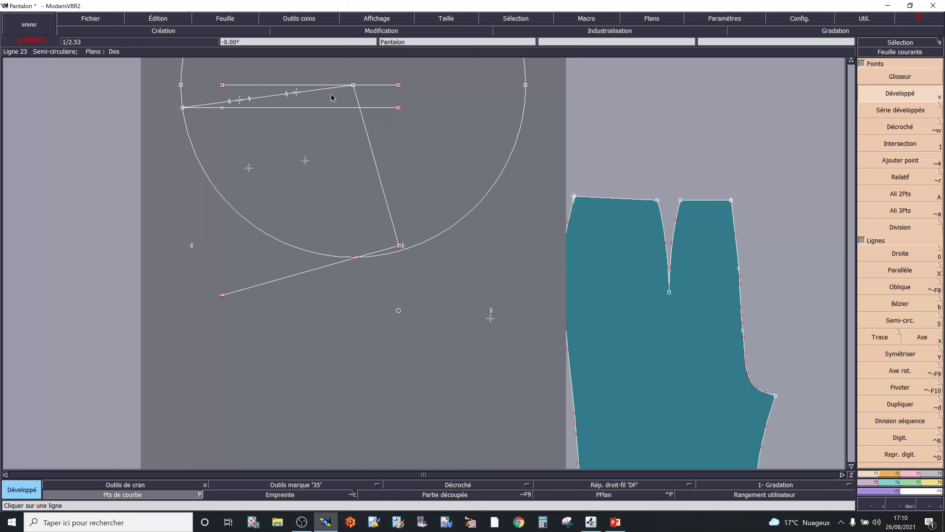
Add a Développé point on the waistline 12.5 mm from the centre-back division point, towards the centre back
{"action": "left_click", "coordinate": [296, 93]}
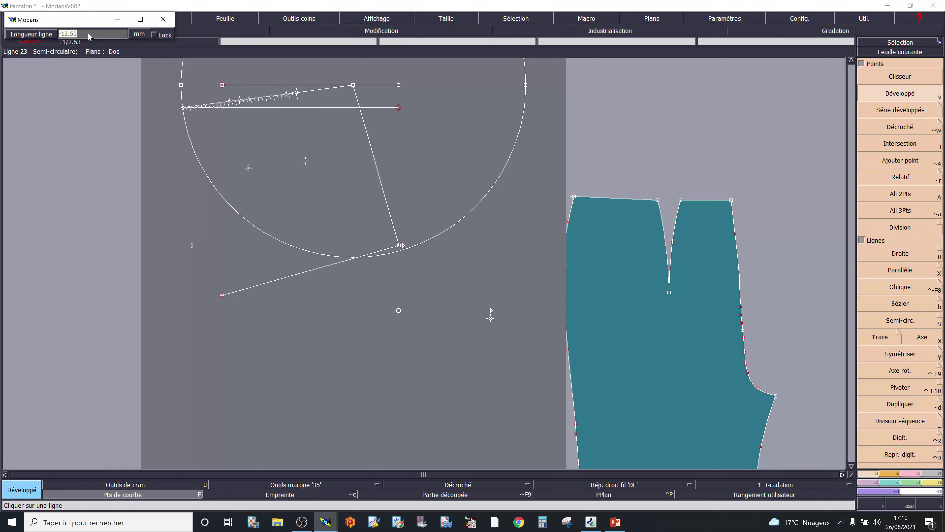
{"action": "key", "text": "Return"}
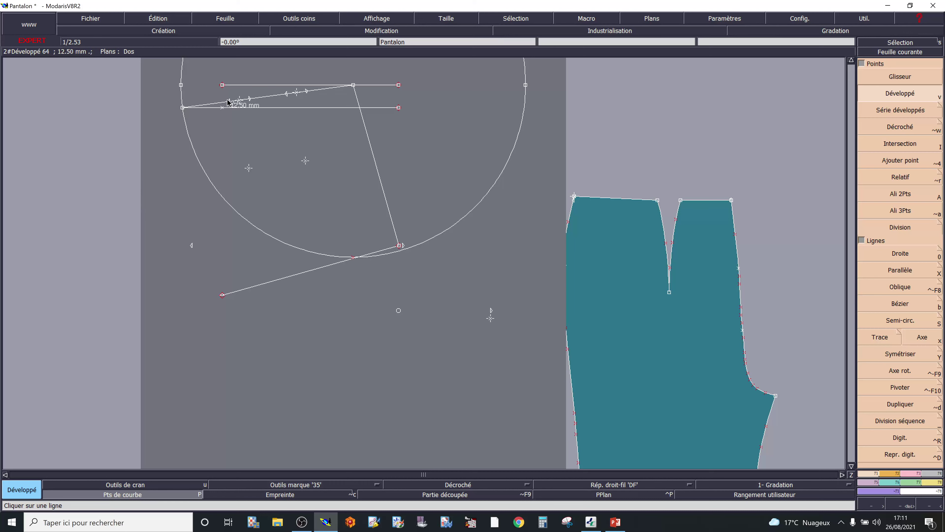
{"action": "left_click", "coordinate": [248, 168]}
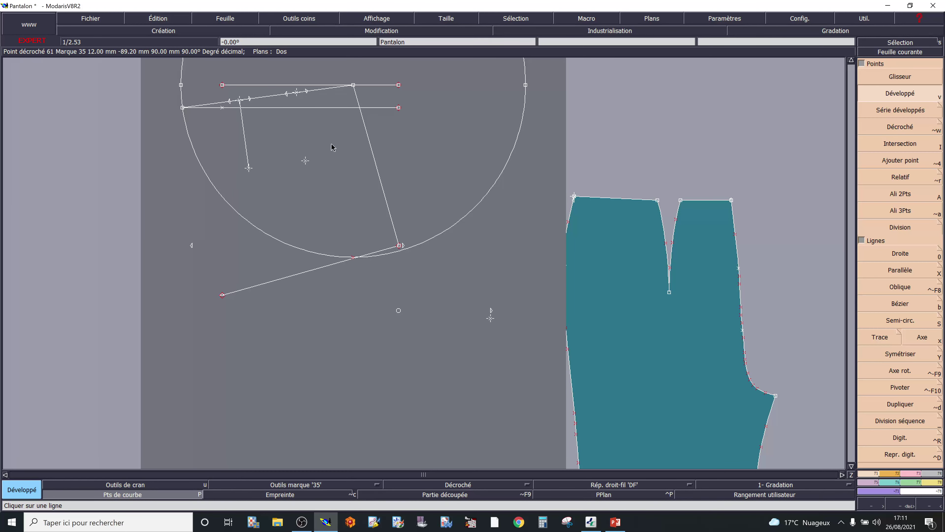
Draw a Droite from each waistline division point to its 90 mm offset point as the two dart axes
{"action": "left_click", "coordinate": [889, 254]}
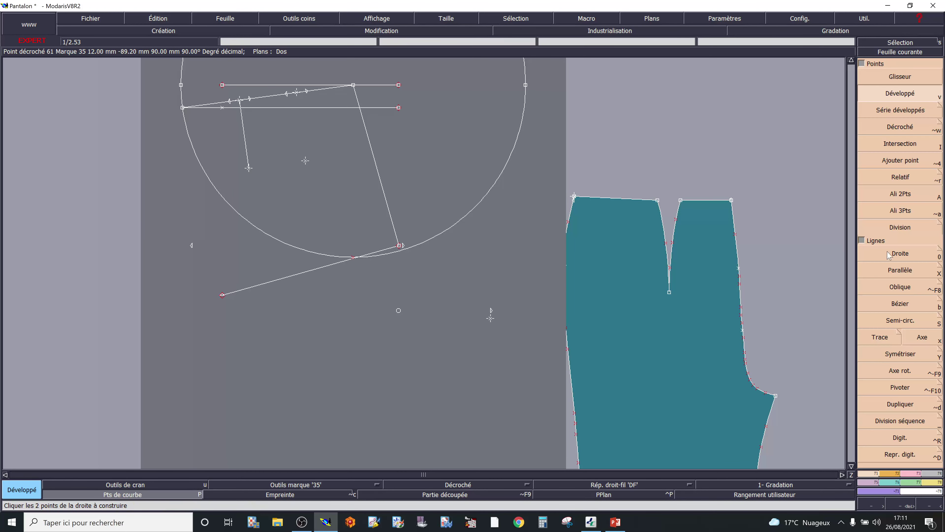
{"action": "left_click", "coordinate": [901, 255]}
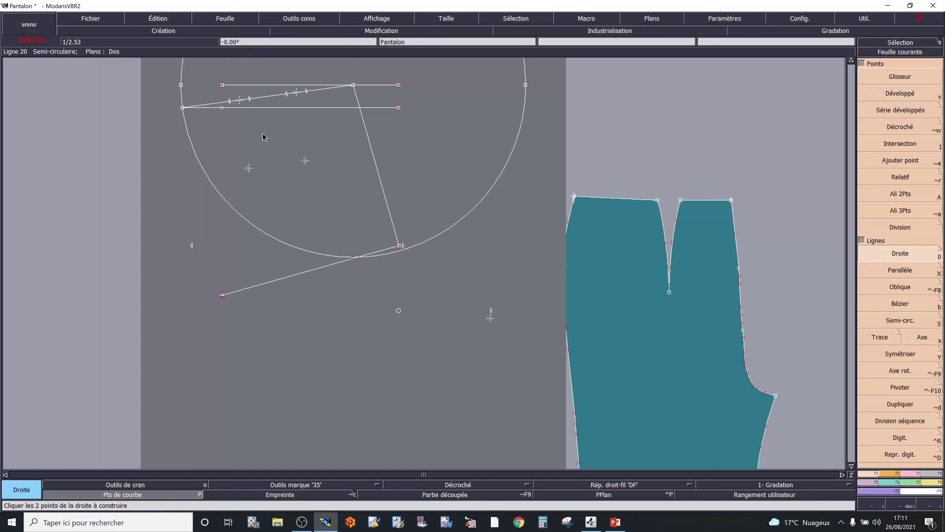
{"action": "left_click", "coordinate": [241, 104]}
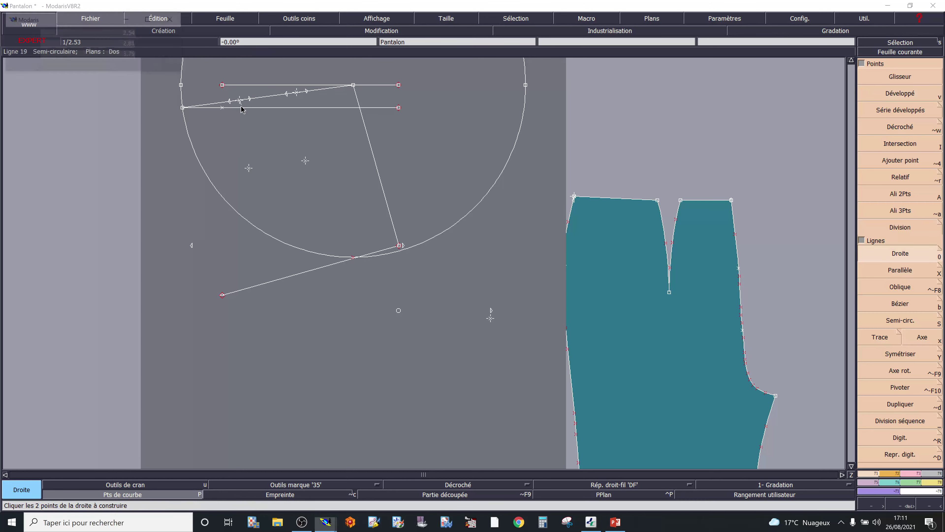
{"action": "left_click", "coordinate": [249, 168]}
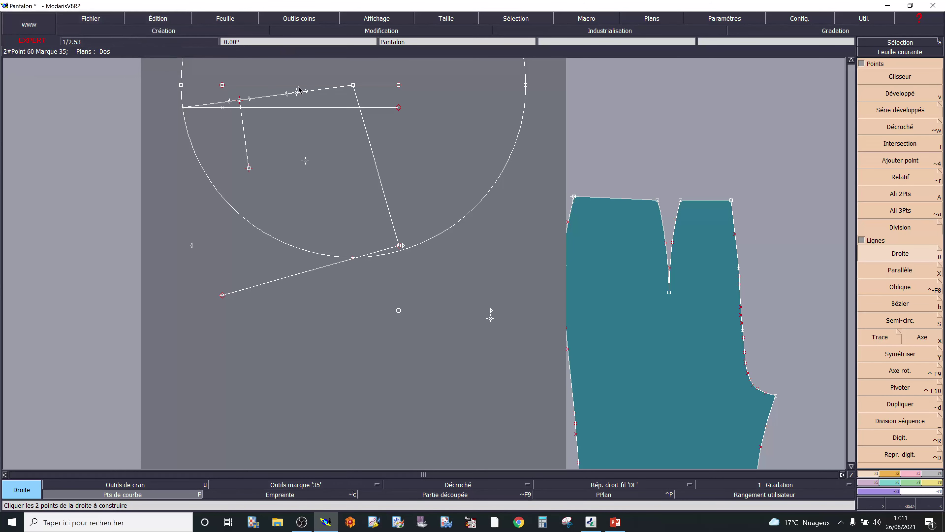
{"action": "left_click", "coordinate": [296, 92]}
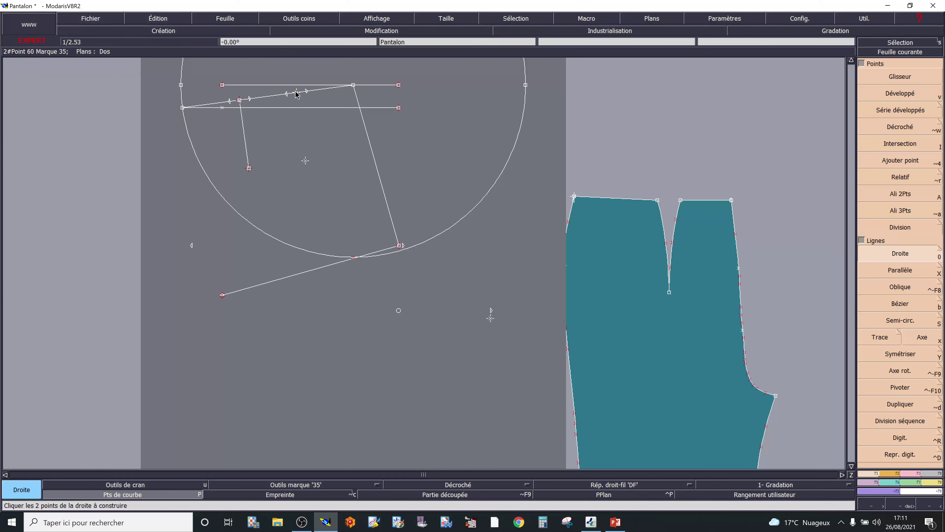
{"action": "left_click", "coordinate": [305, 161]}
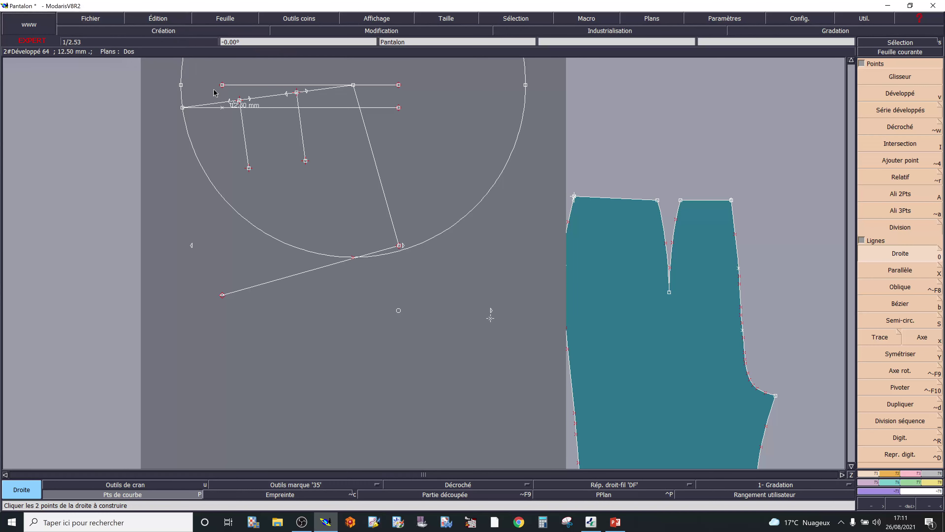
Draw two Bézier legs for the dart nearest the side, from the waistline points on each side of its axis to the dart tip
{"action": "scroll", "coordinate": [212, 90], "scroll_direction": "up", "scroll_amount": 2}
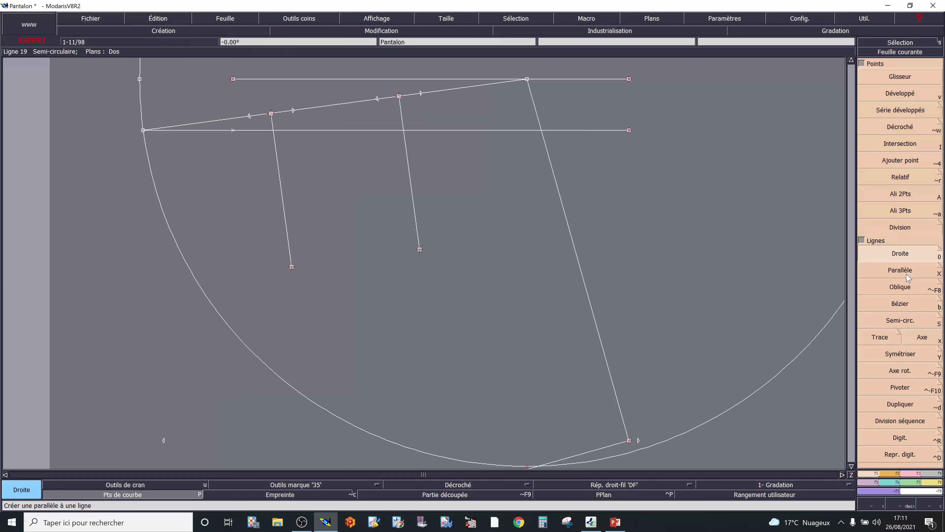
{"action": "left_click", "coordinate": [904, 303]}
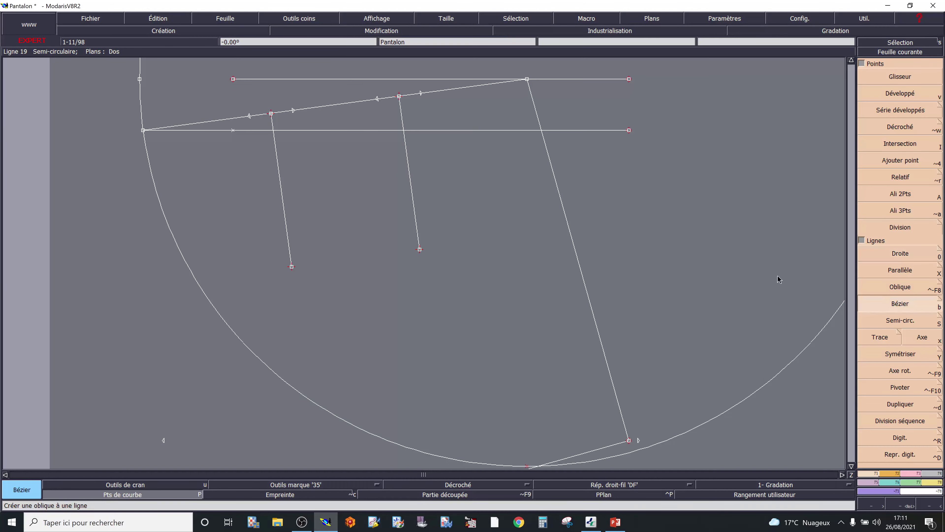
{"action": "left_click", "coordinate": [244, 120]}
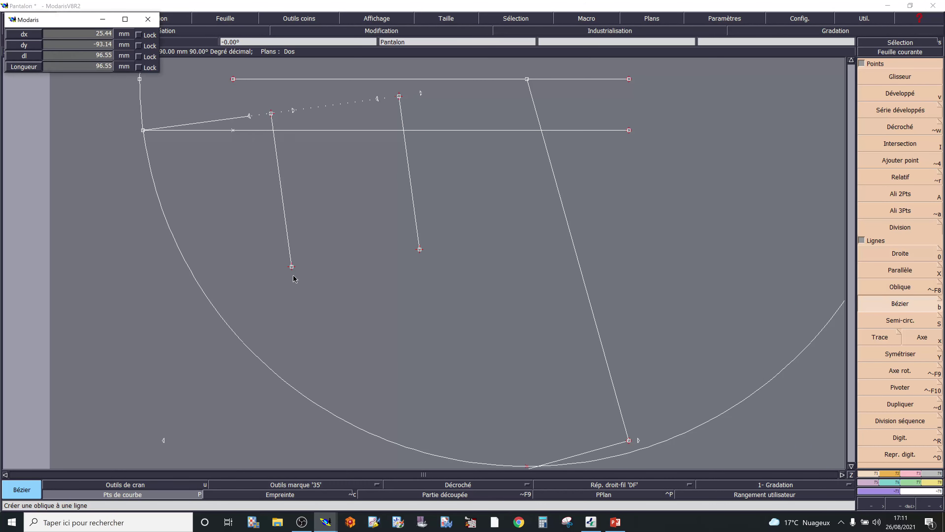
{"action": "left_click", "coordinate": [292, 267]}
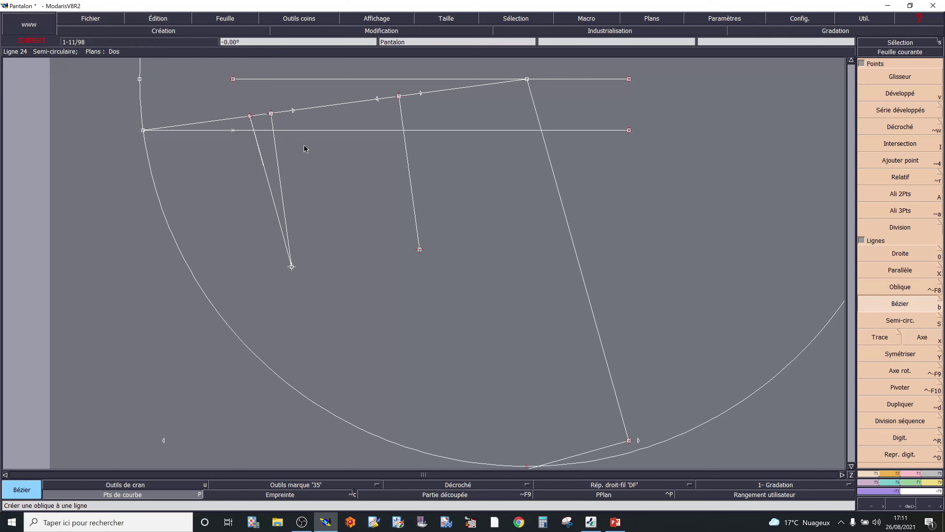
{"action": "left_click", "coordinate": [293, 111]}
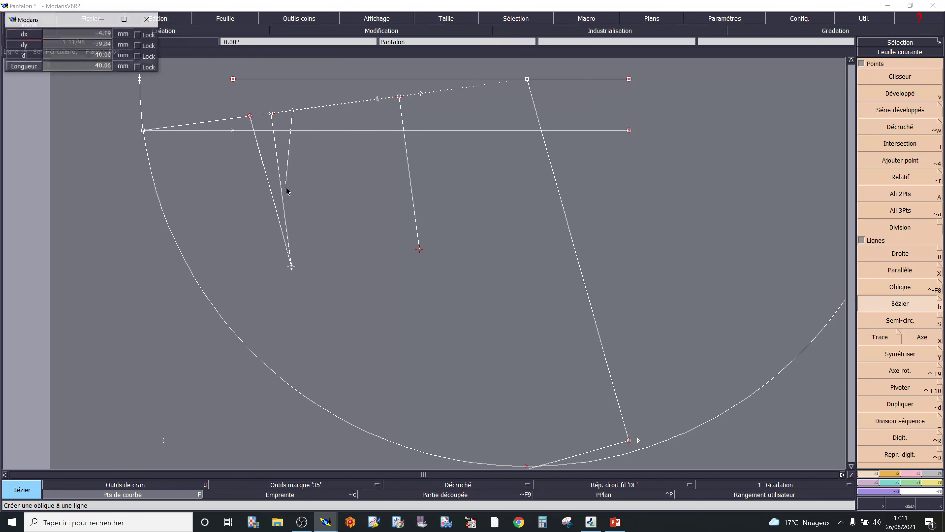
{"action": "left_click", "coordinate": [292, 266]}
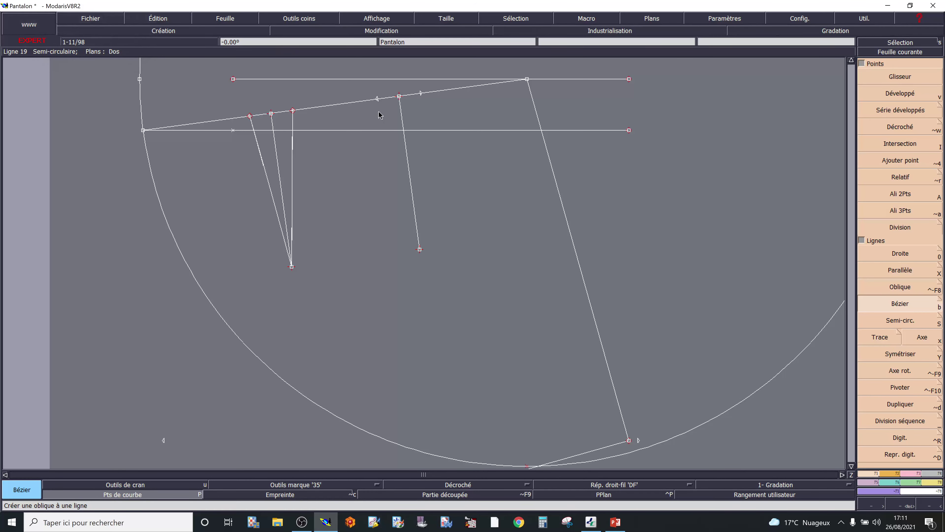
Draw two Bézier legs for the dart nearest the centre back, from its flanking waistline points to the dart tip
{"action": "left_click", "coordinate": [379, 103]}
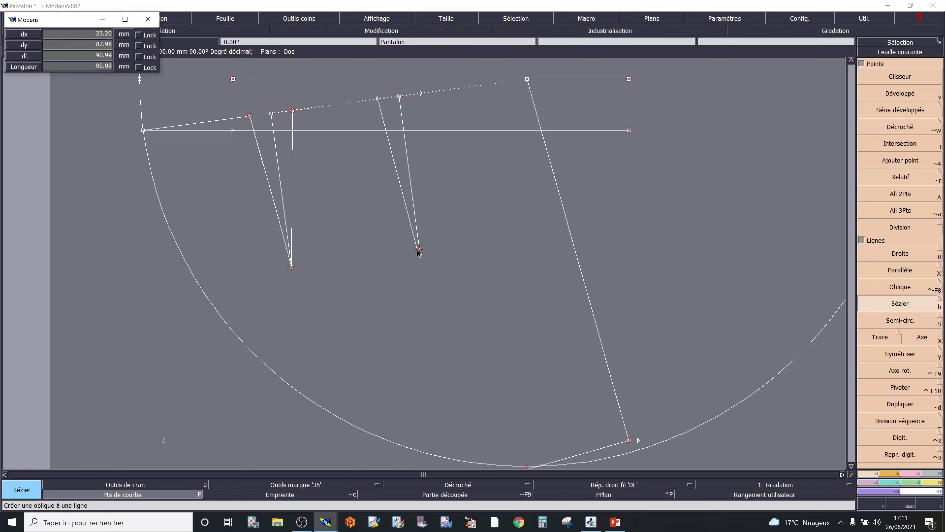
{"action": "left_click", "coordinate": [419, 249]}
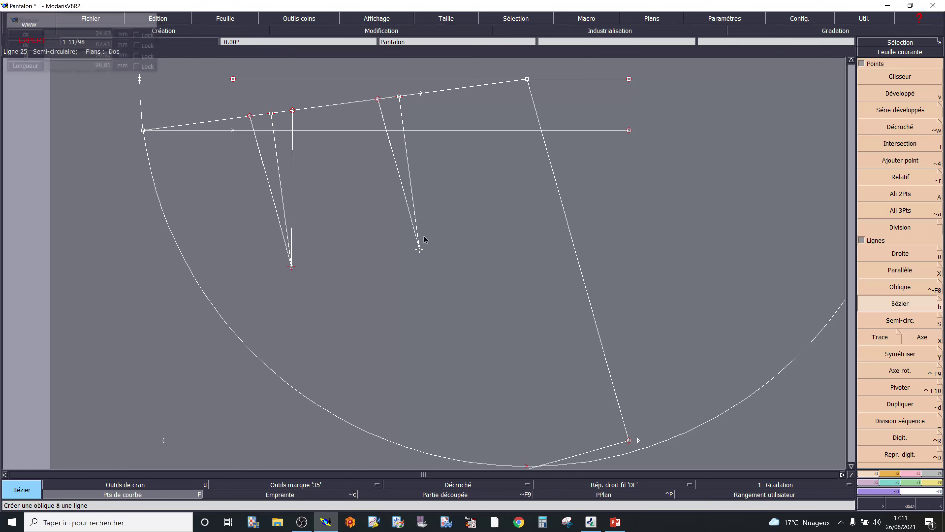
{"action": "left_click", "coordinate": [420, 93]}
{"action": "left_click", "coordinate": [421, 250]}
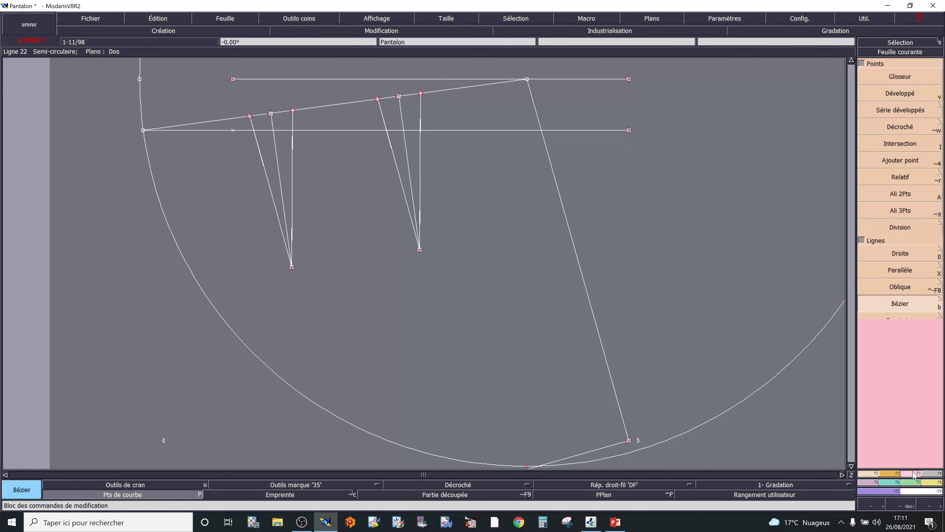
Bend both Bézier legs of the dart nearest the centre back slightly inwards towards the dart axis with Modifier
{"action": "key", "text": "r"}
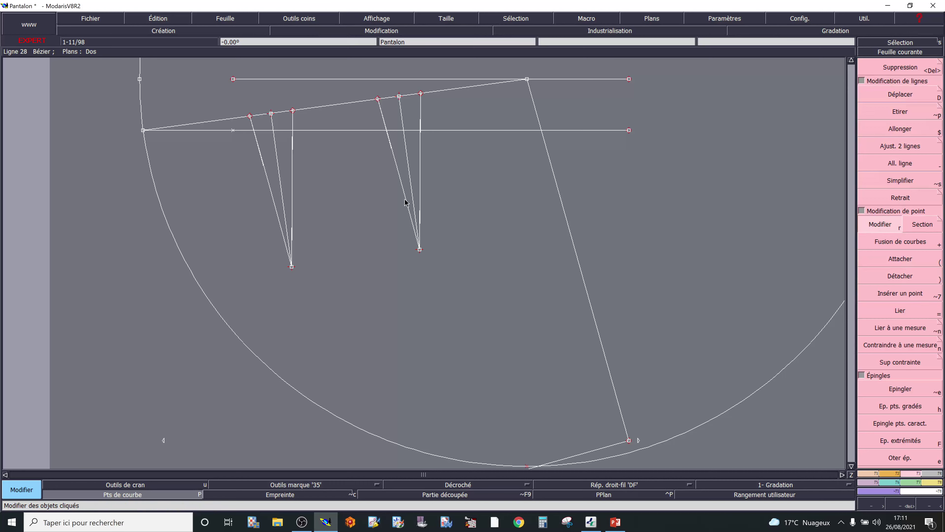
{"action": "left_click", "coordinate": [411, 215]}
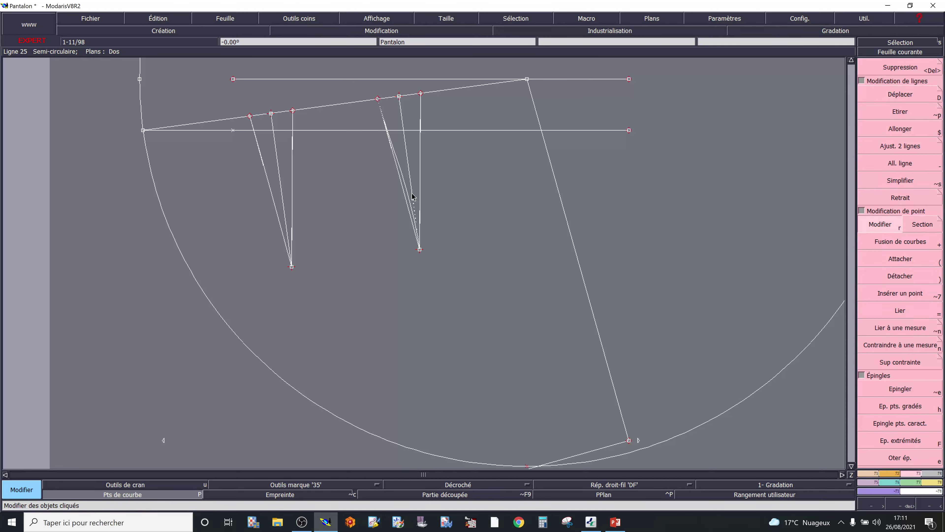
{"action": "key", "text": "Escape"}
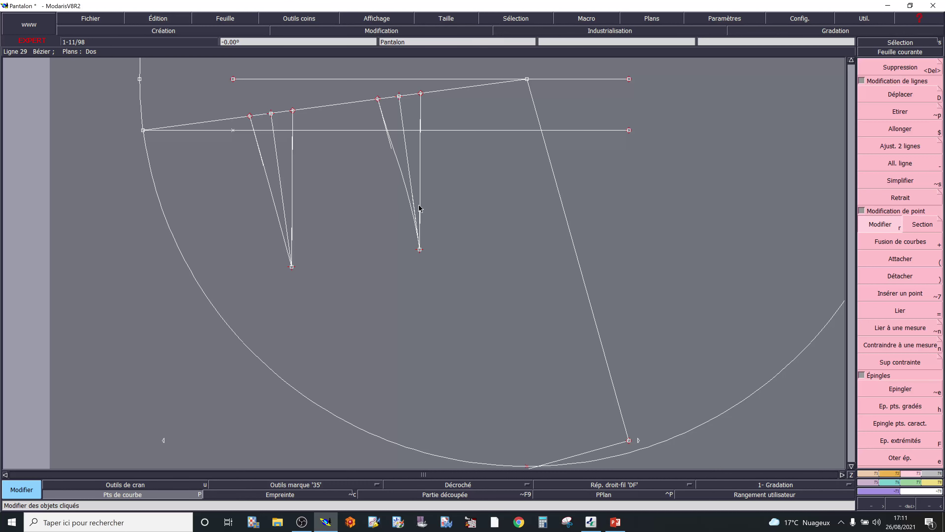
{"action": "left_click", "coordinate": [412, 193]}
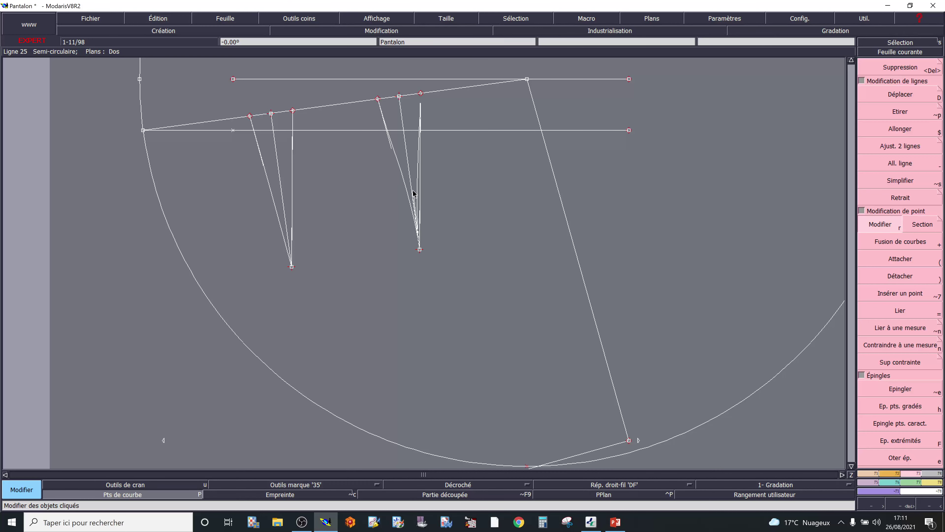
{"action": "key", "text": "Escape"}
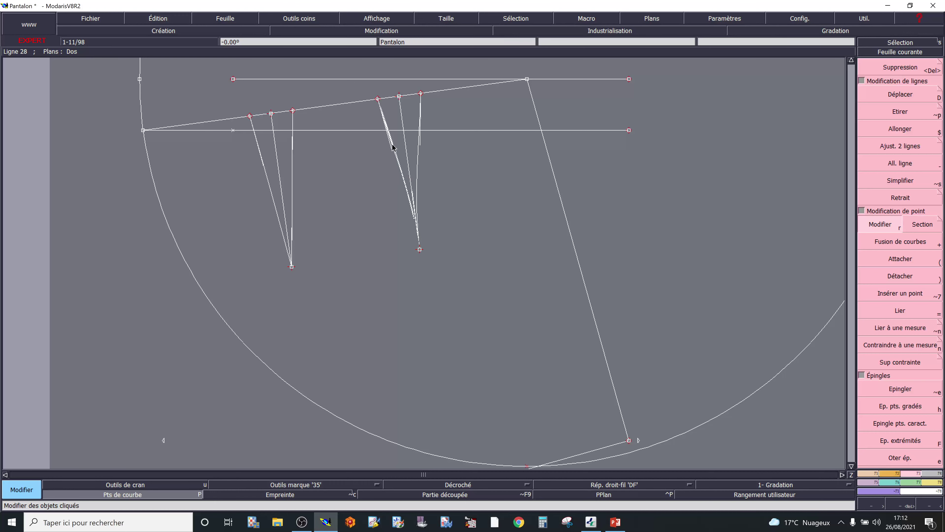
{"action": "left_click", "coordinate": [419, 146]}
{"action": "left_click", "coordinate": [418, 140]}
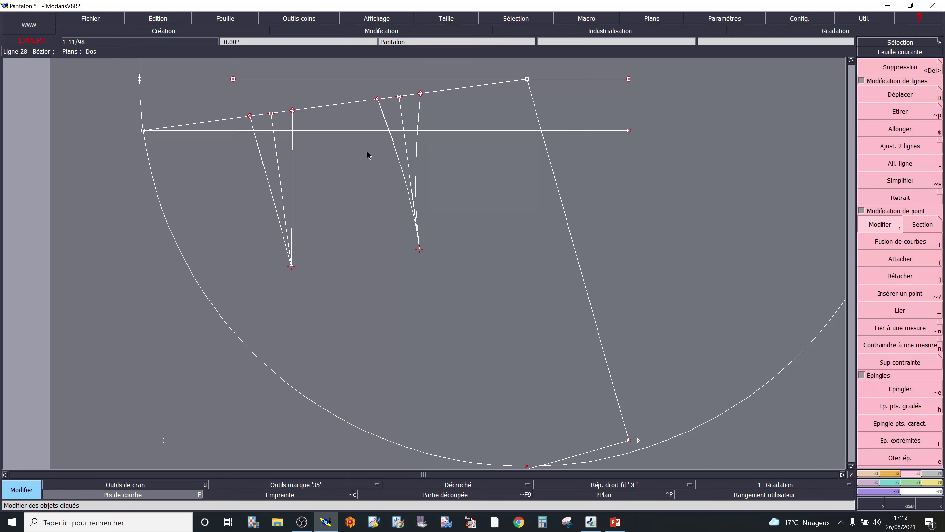
Bend both Bézier legs of the dart nearest the side slightly inwards and smooth their tangents to match the other dart
{"action": "left_click", "coordinate": [293, 231]}
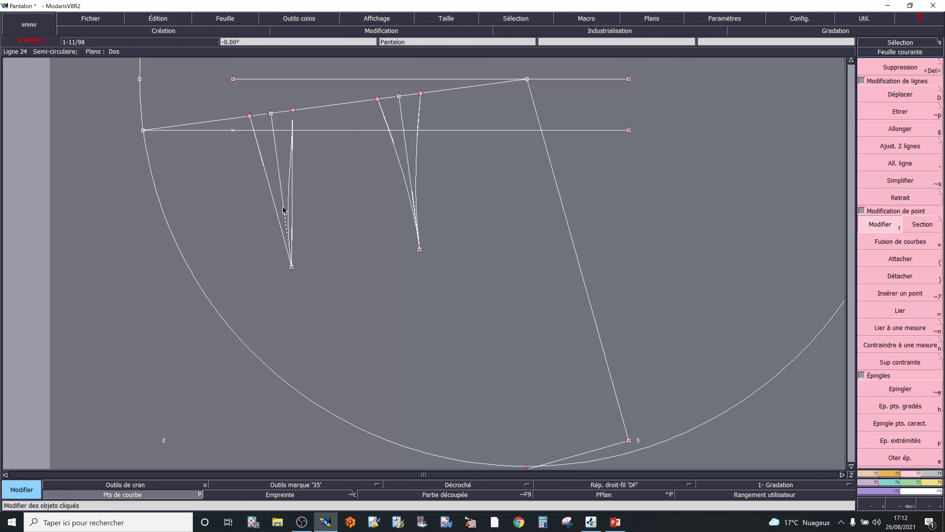
{"action": "left_click", "coordinate": [283, 212]}
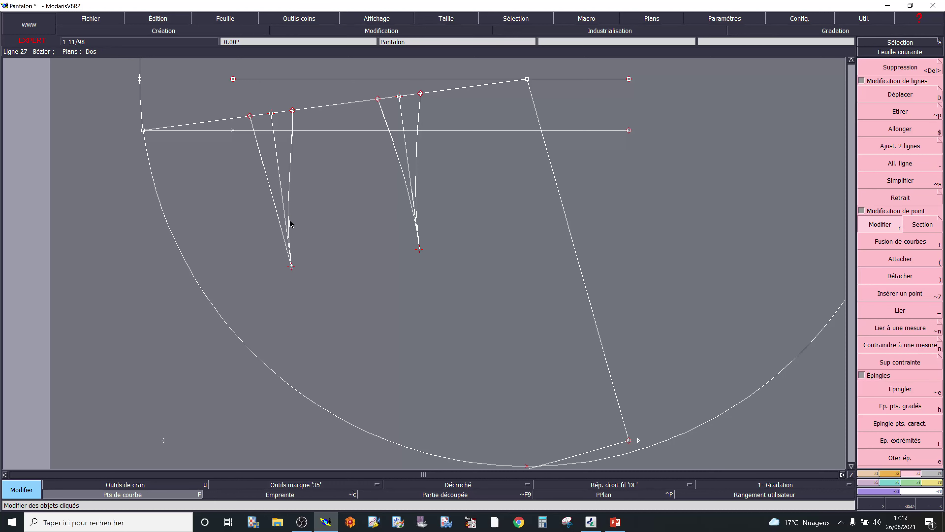
{"action": "left_click", "coordinate": [280, 231]}
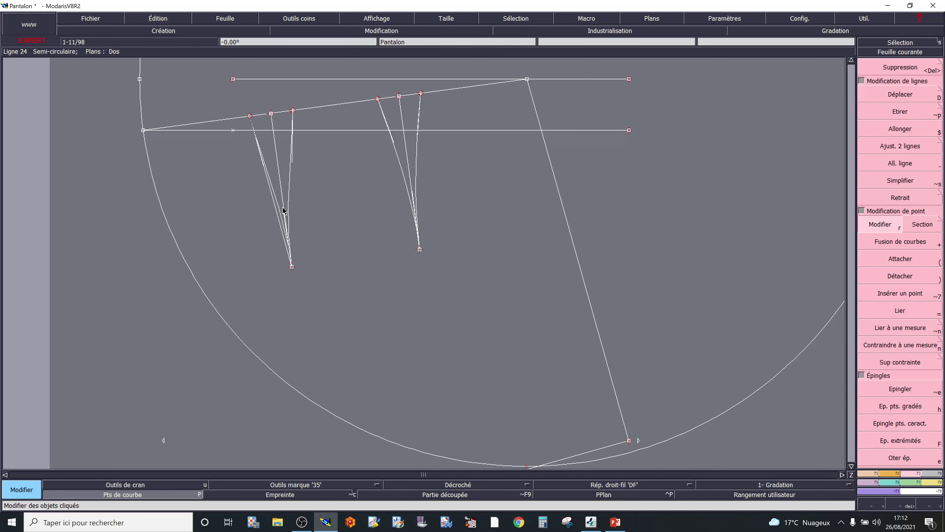
{"action": "left_click", "coordinate": [283, 211]}
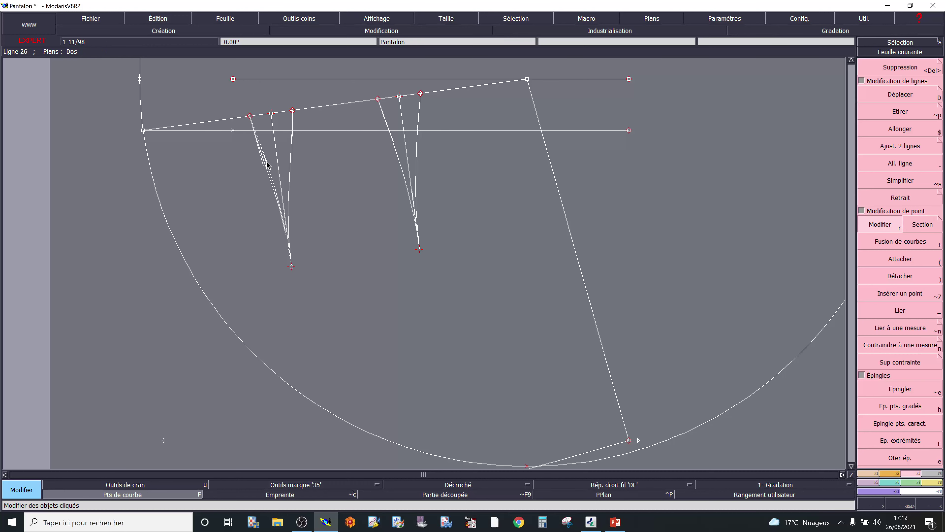
{"action": "left_click", "coordinate": [292, 161]}
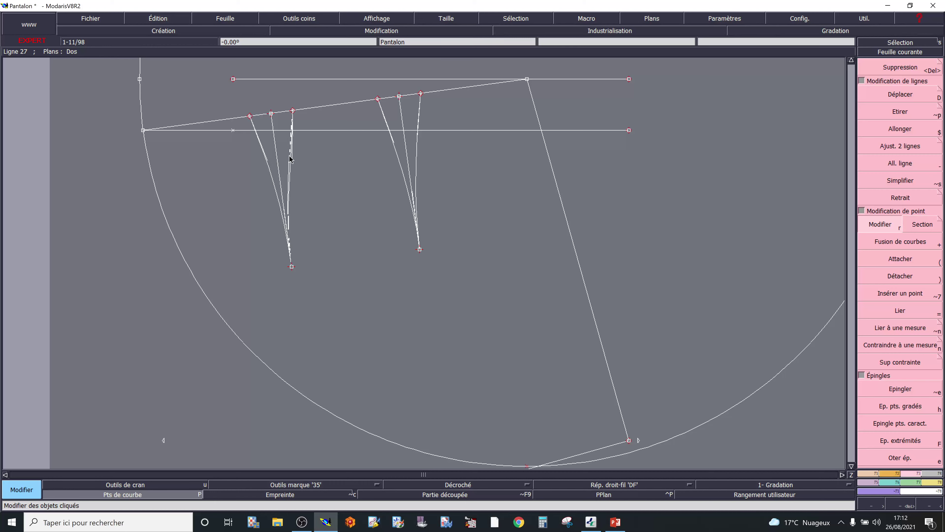
{"action": "left_click", "coordinate": [291, 158]}
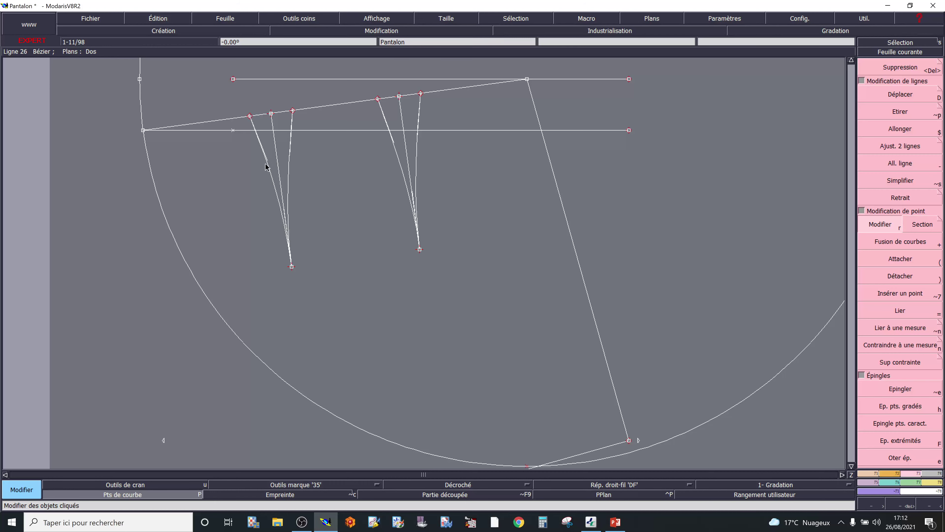
{"action": "left_click", "coordinate": [291, 159]}
{"action": "left_click", "coordinate": [290, 154]}
Draw the back crotch as a Bézier from the centre-back line's lower end through one intermediate point to the crotch point, and refine its shape
{"action": "scroll", "coordinate": [324, 180], "scroll_direction": "down", "scroll_amount": 2}
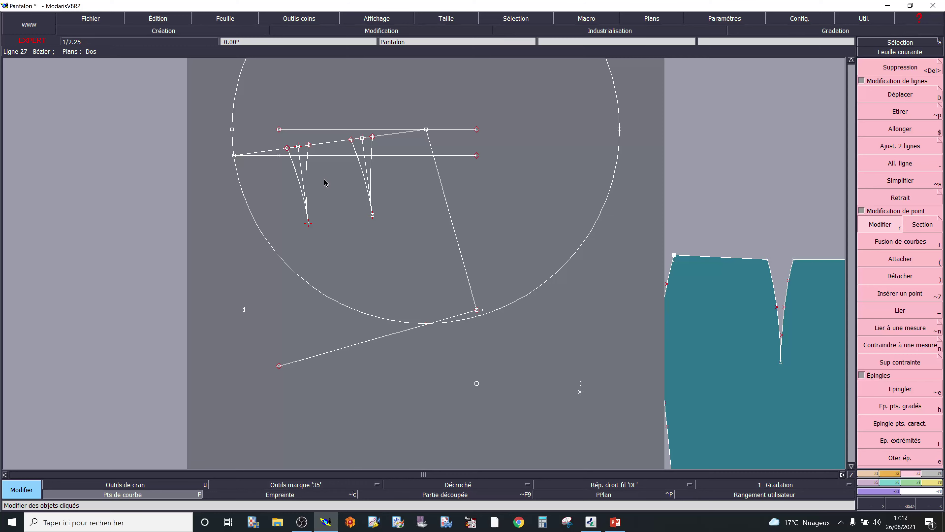
{"action": "scroll", "coordinate": [324, 182], "scroll_direction": "down", "scroll_amount": 1}
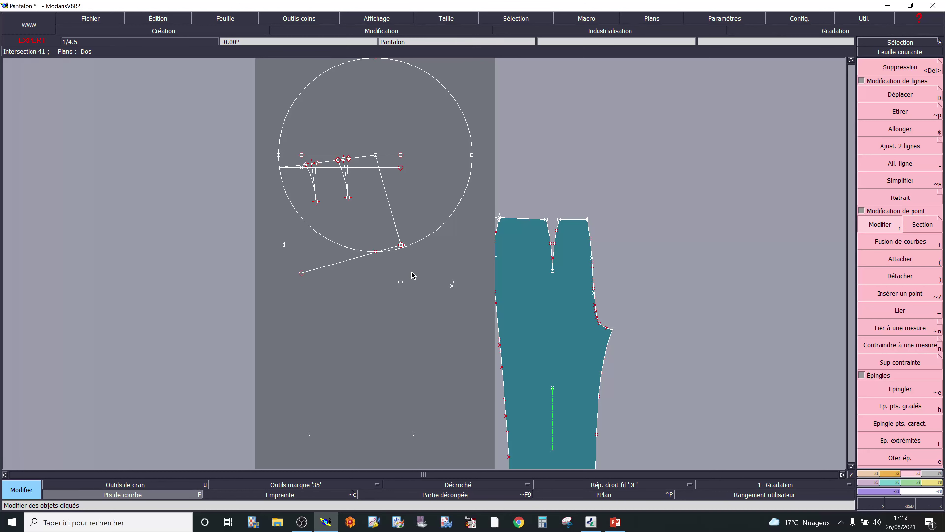
{"action": "scroll", "coordinate": [415, 307], "scroll_direction": "up", "scroll_amount": 1}
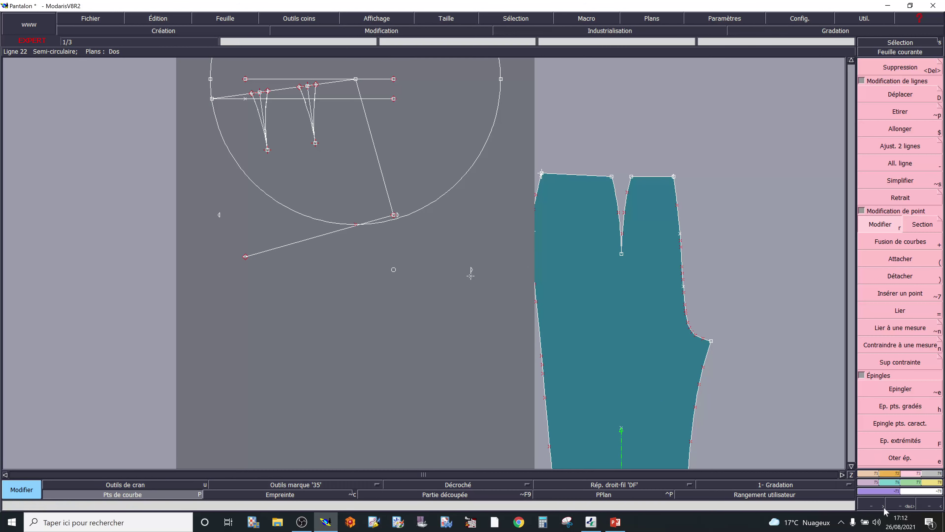
{"action": "left_click", "coordinate": [872, 475]}
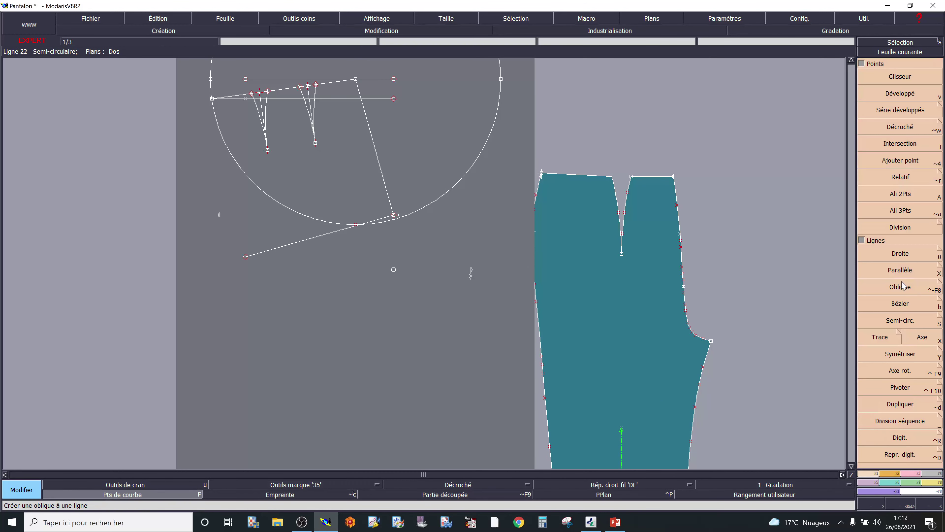
{"action": "left_click", "coordinate": [907, 306]}
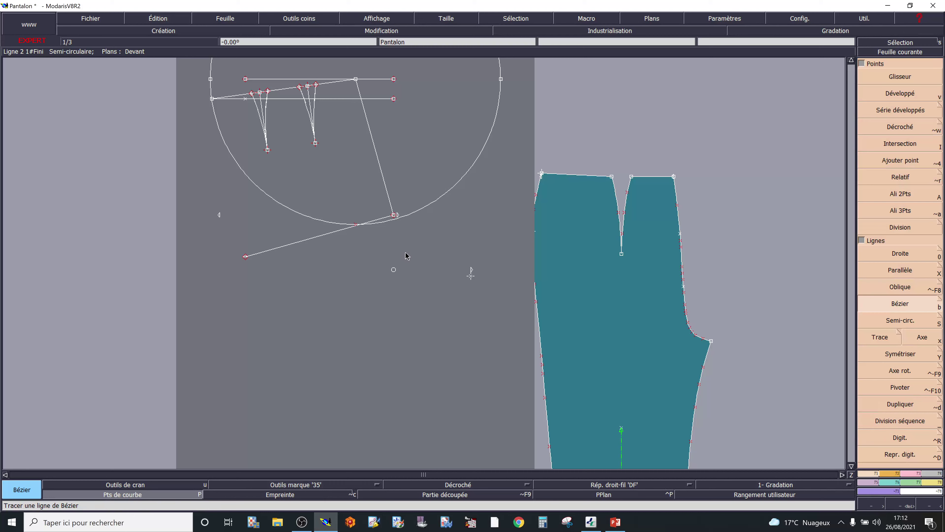
{"action": "left_click", "coordinate": [393, 216]}
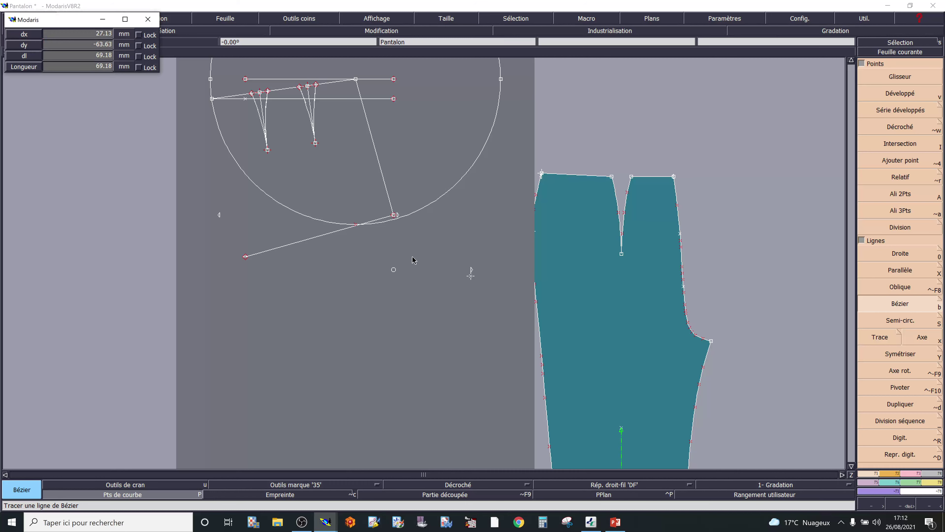
{"action": "left_click", "coordinate": [425, 261]}
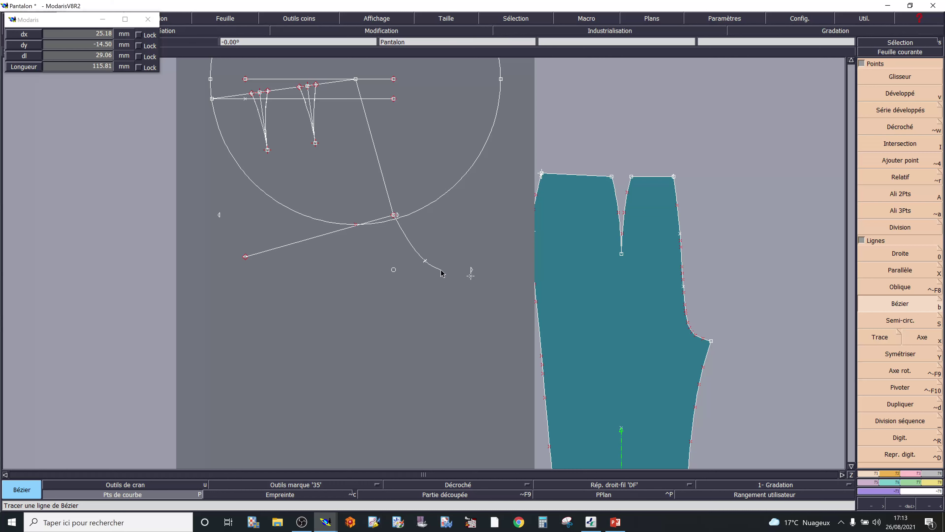
{"action": "left_click", "coordinate": [470, 276]}
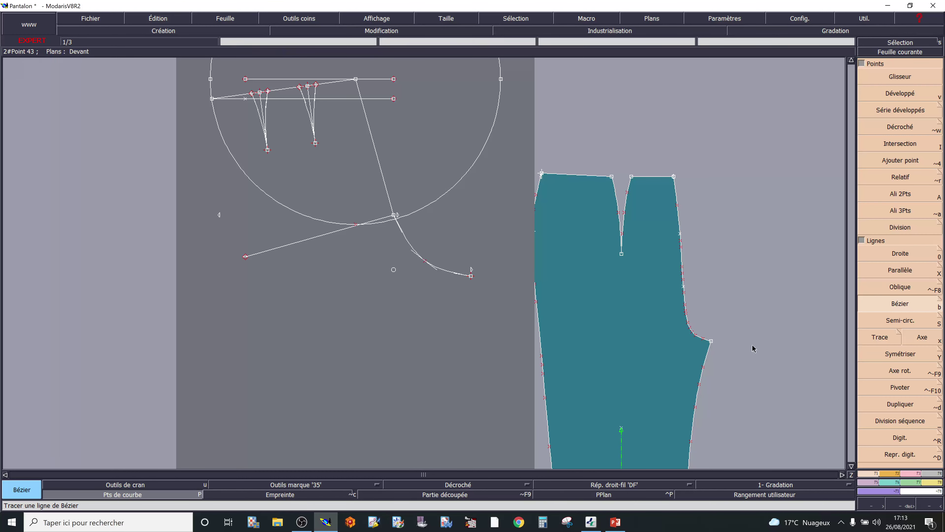
{"action": "key", "text": "Escape"}
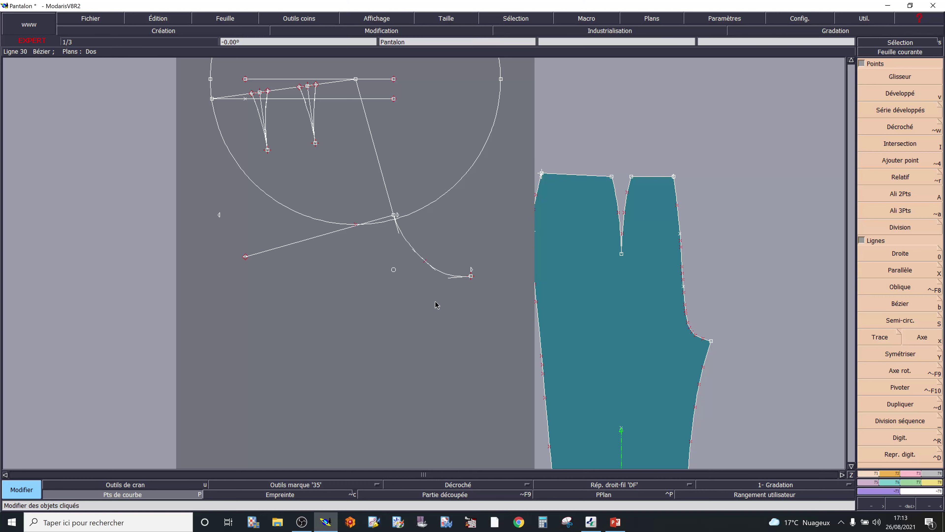
Display PLANDevant and reshape the back crotch curve so that its intermediate point lies on the front's crotch point
{"action": "scroll", "coordinate": [437, 305], "scroll_direction": "up", "scroll_amount": 1}
{"action": "scroll", "coordinate": [437, 304], "scroll_direction": "down", "scroll_amount": 2}
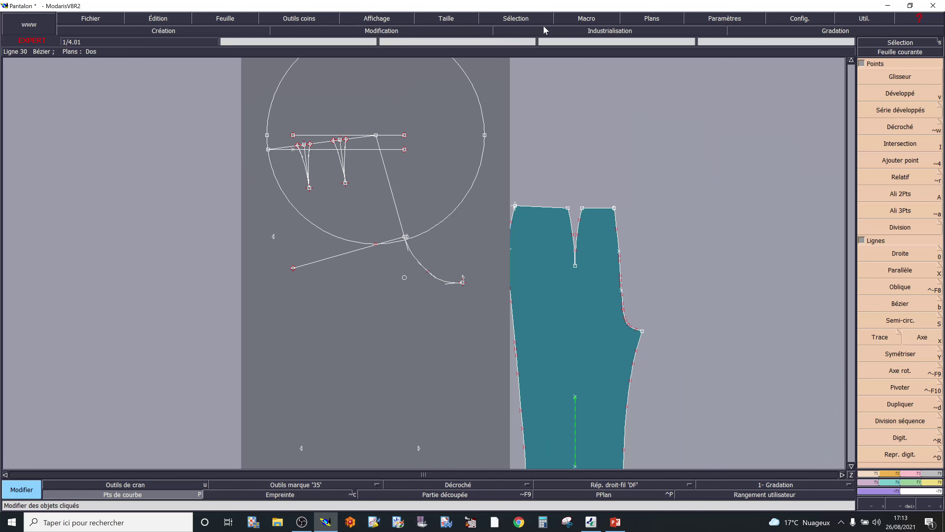
{"action": "left_click", "coordinate": [652, 19]}
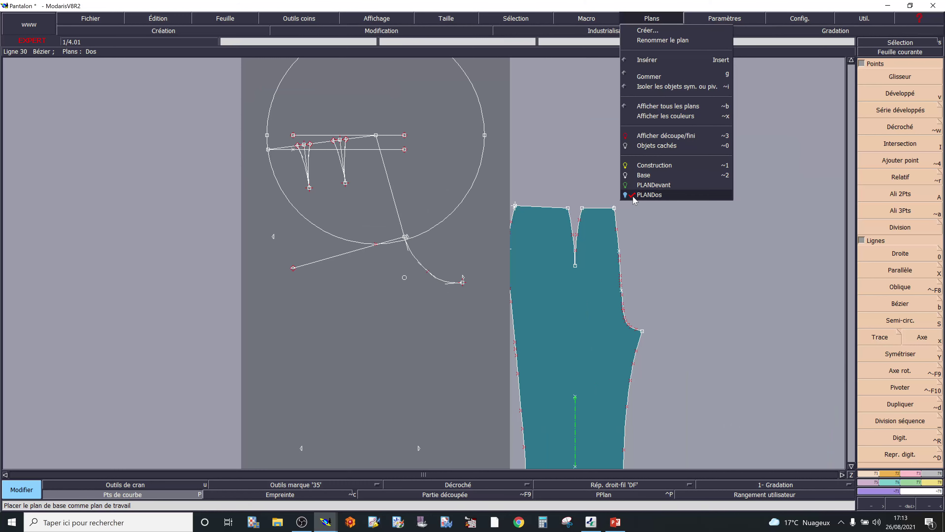
{"action": "left_click", "coordinate": [627, 188]}
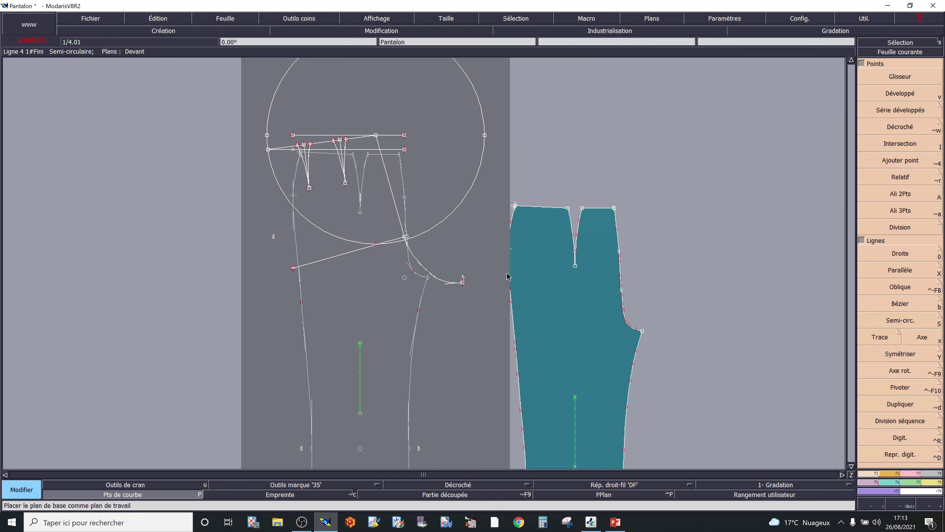
{"action": "left_click", "coordinate": [430, 276]}
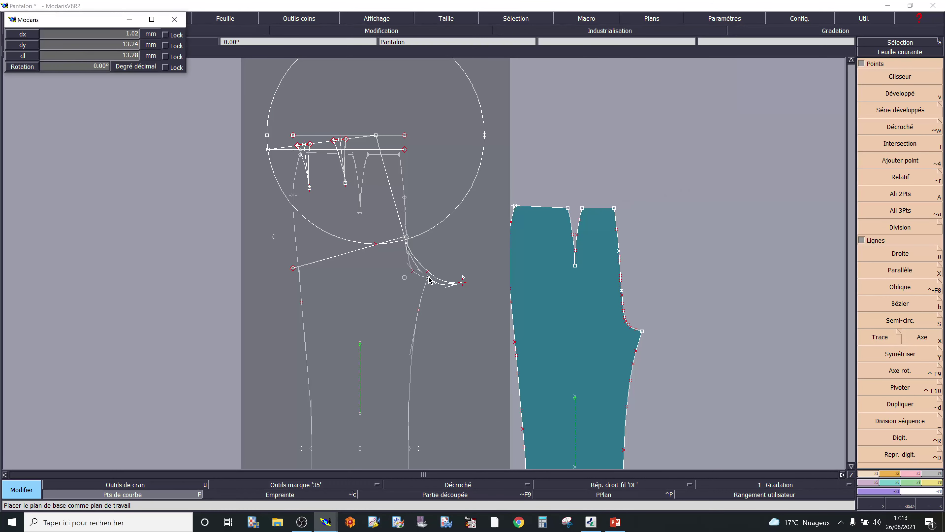
{"action": "left_click", "coordinate": [437, 300]}
{"action": "scroll", "coordinate": [442, 297], "scroll_direction": "up", "scroll_amount": 3}
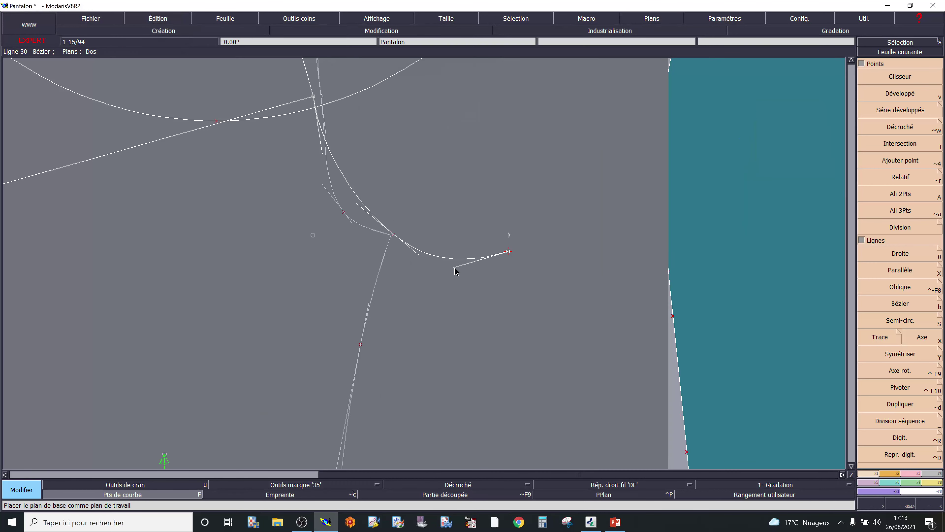
Flatten the back crotch curve near the crotch point by adjusting its tangents, and hide PLANDevant
{"action": "left_click", "coordinate": [456, 268]}
{"action": "left_click", "coordinate": [458, 260]}
{"action": "left_click", "coordinate": [360, 208]}
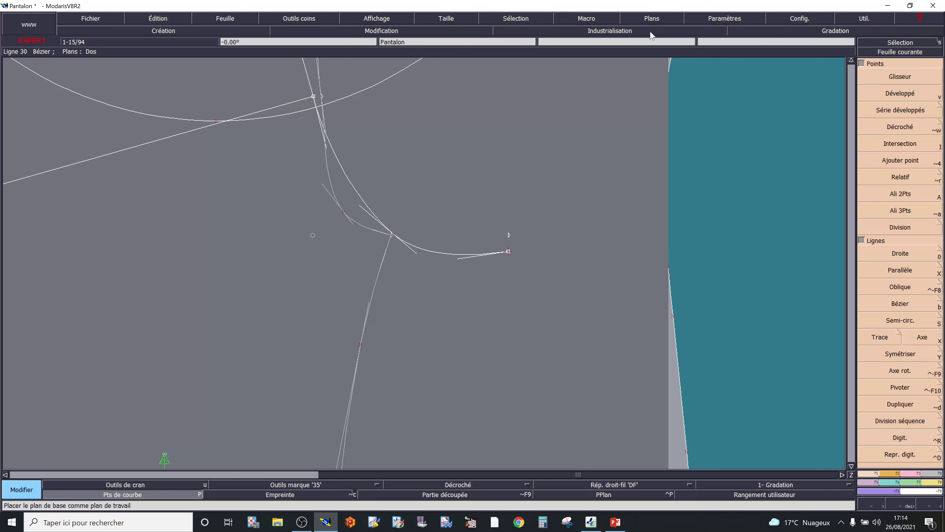
{"action": "left_click", "coordinate": [652, 20]}
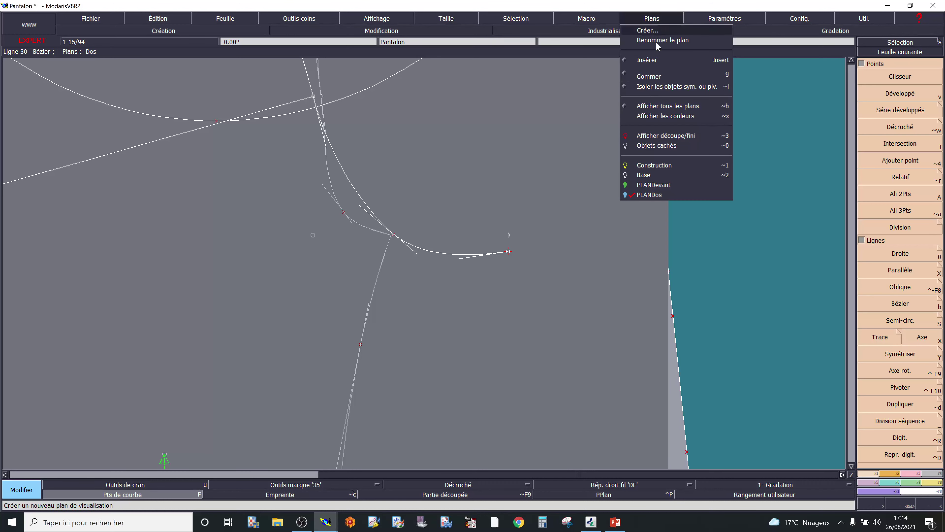
{"action": "left_click", "coordinate": [627, 186]}
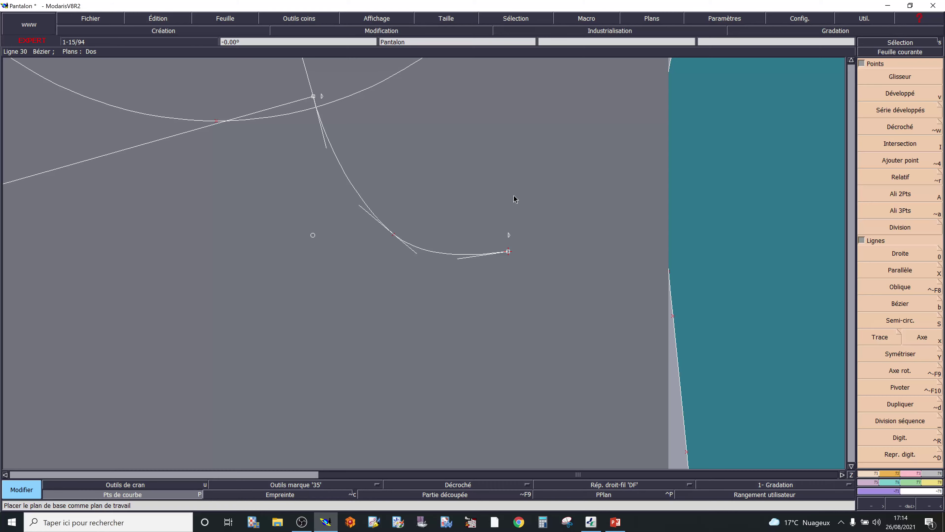
Draw the back inseam as a Bézier from the crotch point through an intermediate thigh point and the inner knee point to the inner hem point
{"action": "scroll", "coordinate": [514, 199], "scroll_direction": "down", "scroll_amount": 5}
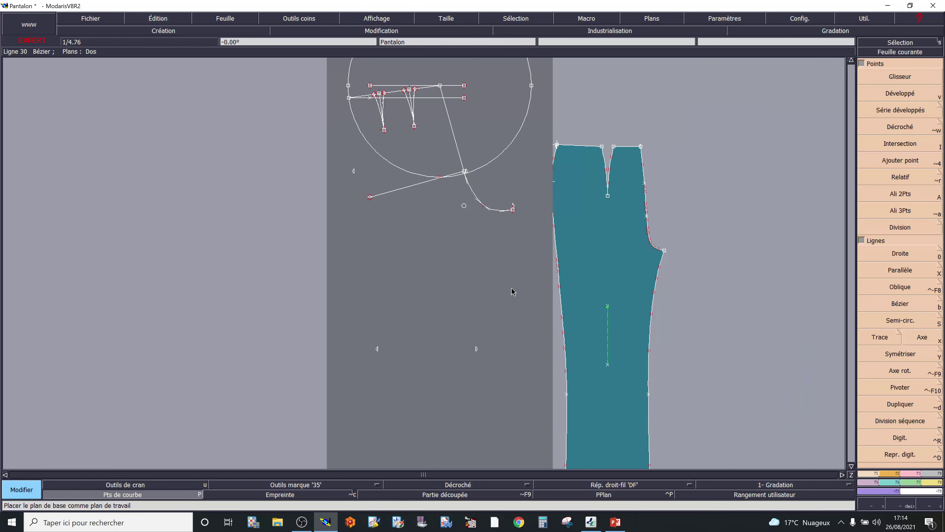
{"action": "scroll", "coordinate": [512, 291], "scroll_direction": "down", "scroll_amount": 3}
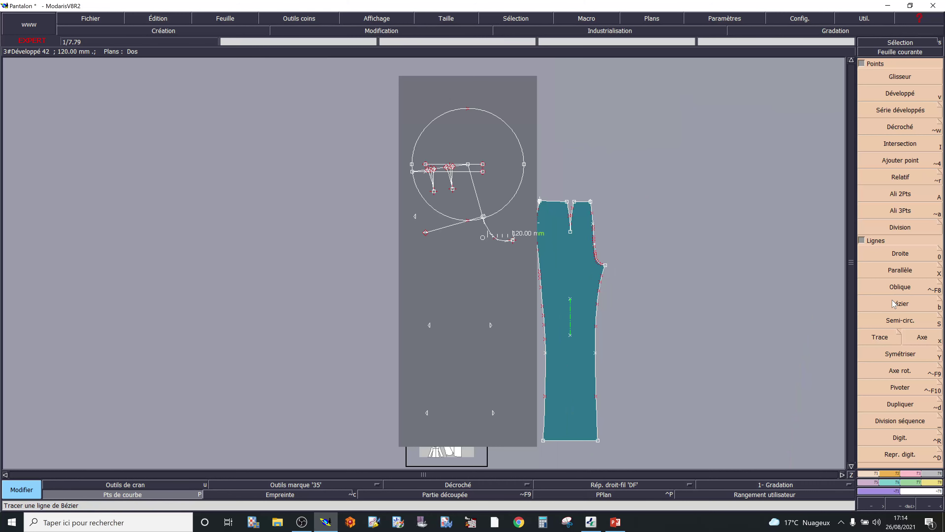
{"action": "key", "text": "b"}
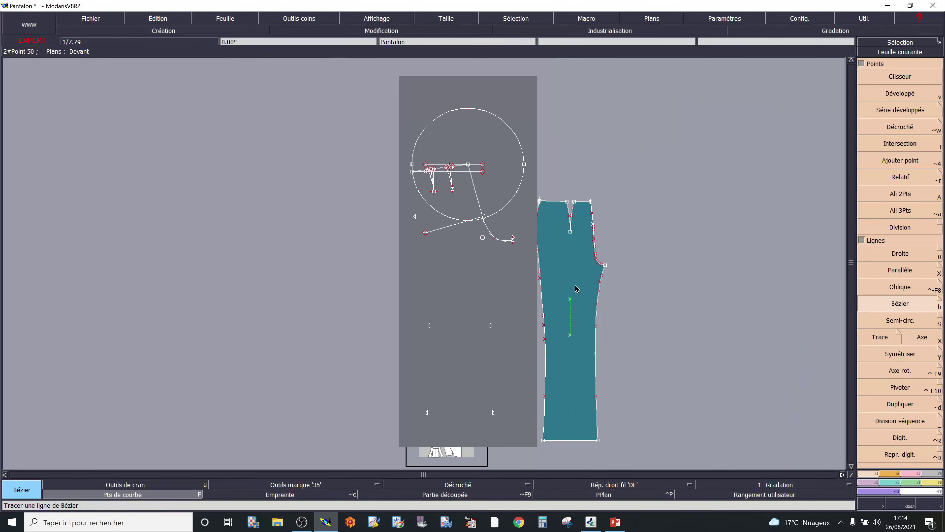
{"action": "left_click", "coordinate": [513, 240]}
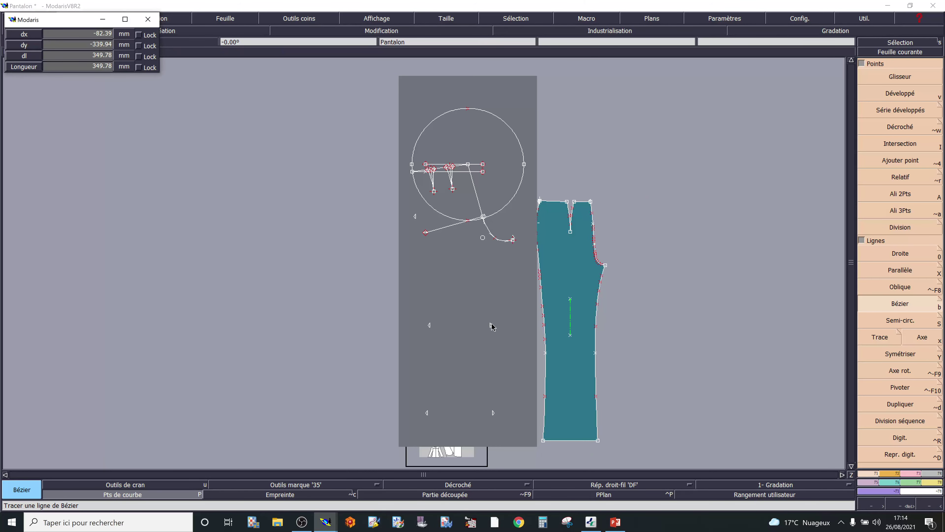
{"action": "left_click", "coordinate": [498, 270]}
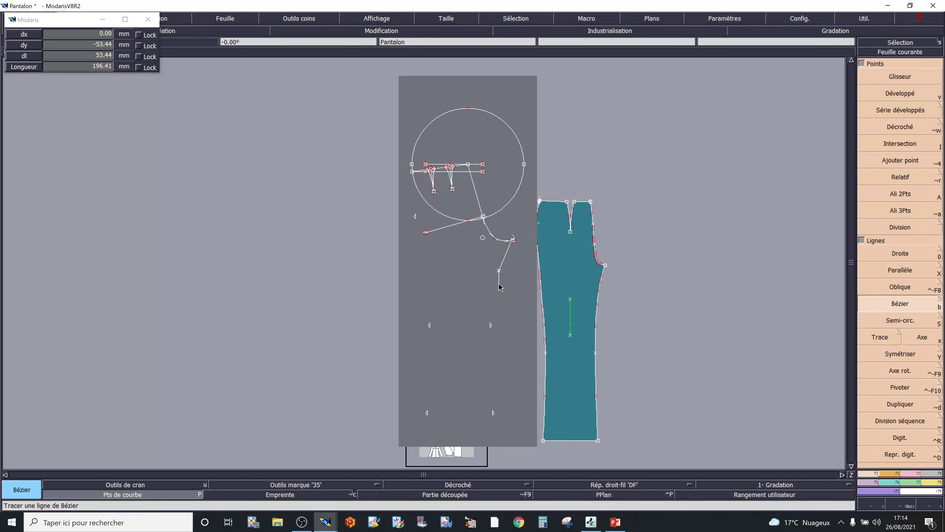
{"action": "key", "text": "BackSpace"}
{"action": "left_click", "coordinate": [499, 271]}
{"action": "left_click", "coordinate": [490, 325]}
{"action": "left_click", "coordinate": [493, 413]}
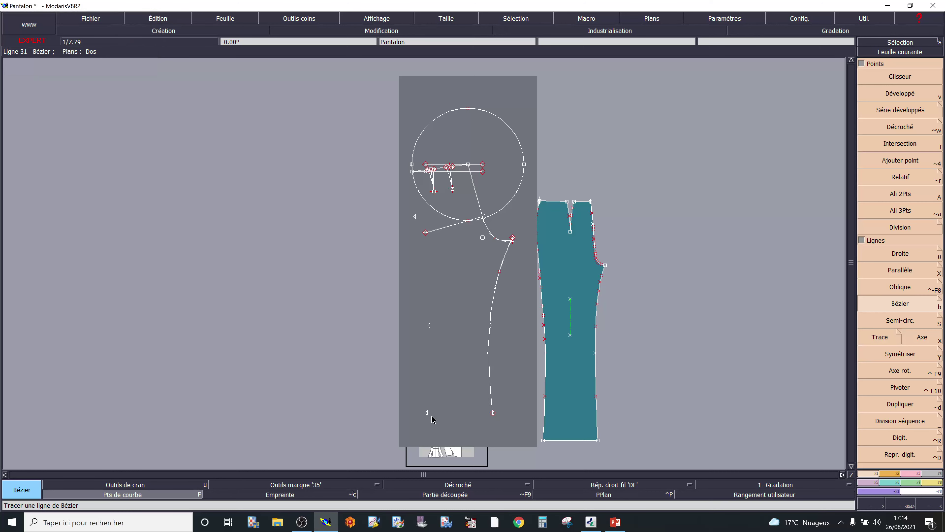
Draw the back outseam as a Bézier from the outer hem point through the knee, thigh and hip points to the waistline's side end
{"action": "left_click", "coordinate": [429, 413]}
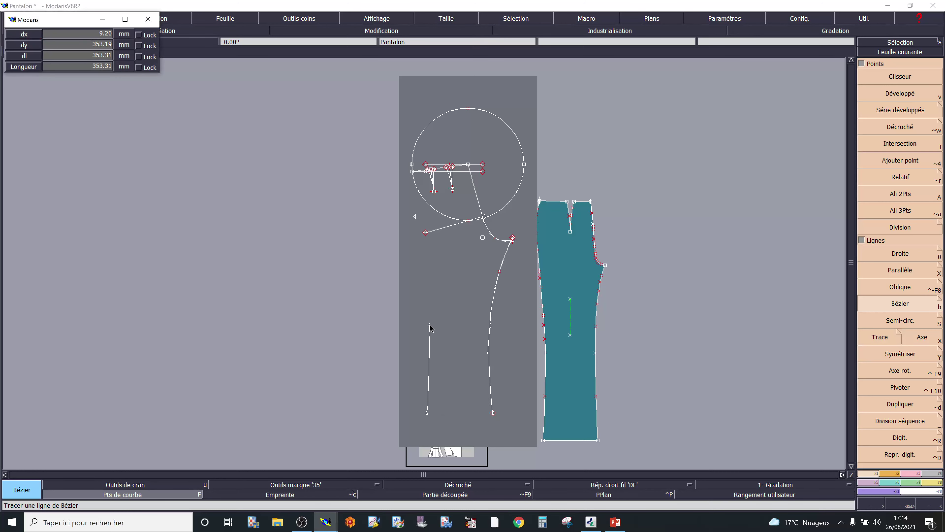
{"action": "left_click", "coordinate": [427, 263]}
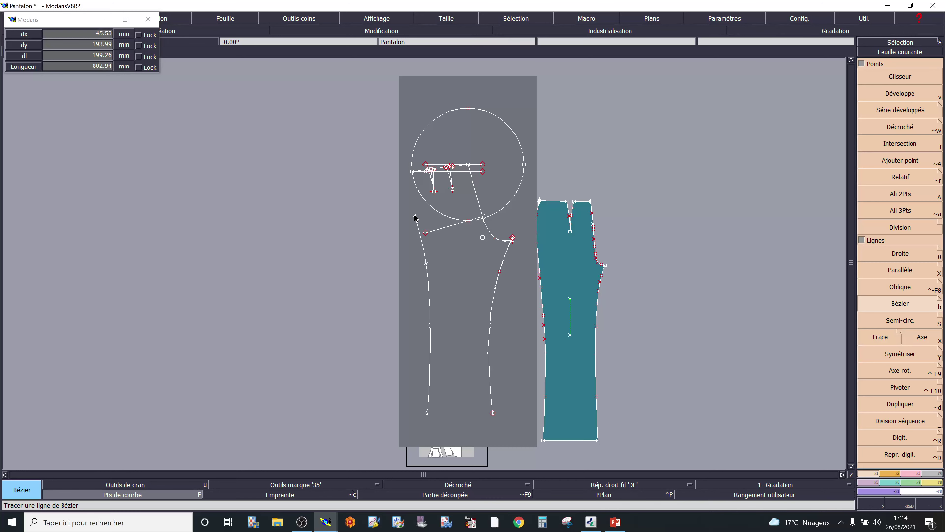
{"action": "left_click", "coordinate": [416, 219]}
{"action": "scroll", "coordinate": [411, 168], "scroll_direction": "up", "scroll_amount": 3}
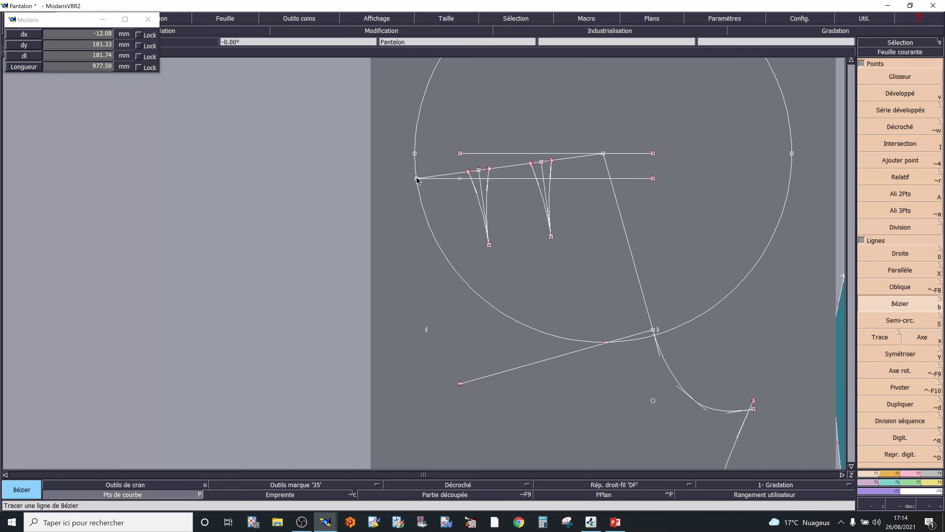
{"action": "left_click", "coordinate": [417, 178]}
Place a straight-grain mark of type Rép. droit-fil 'DF' along the back's vertical construction axis, between the crotch and knee levels
{"action": "scroll", "coordinate": [450, 217], "scroll_direction": "down", "scroll_amount": 2}
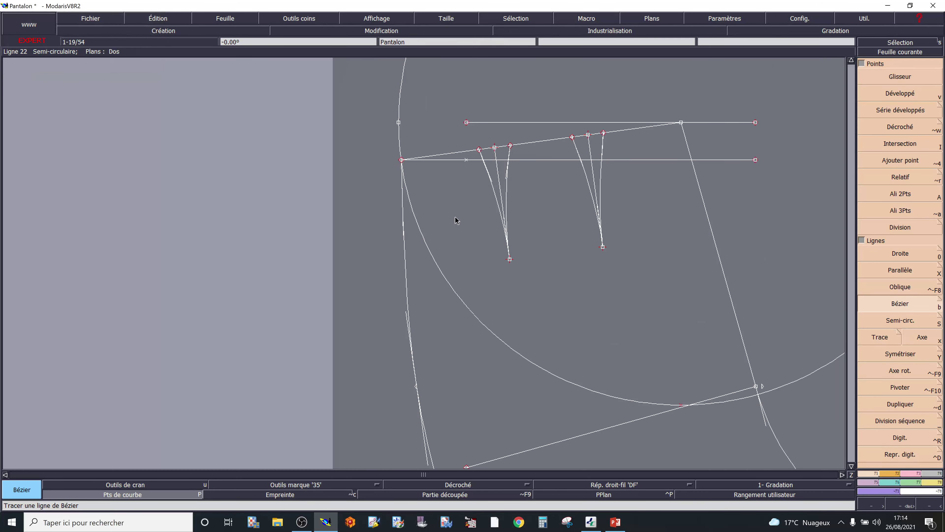
{"action": "scroll", "coordinate": [498, 344], "scroll_direction": "down", "scroll_amount": 3}
{"action": "scroll", "coordinate": [533, 390], "scroll_direction": "down", "scroll_amount": 1}
{"action": "left_click", "coordinate": [532, 389]}
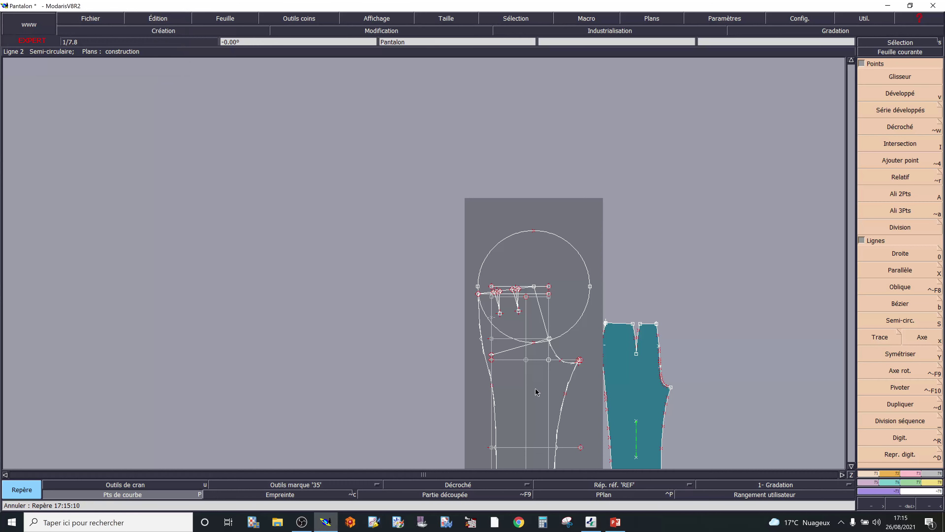
{"action": "left_click", "coordinate": [690, 484]}
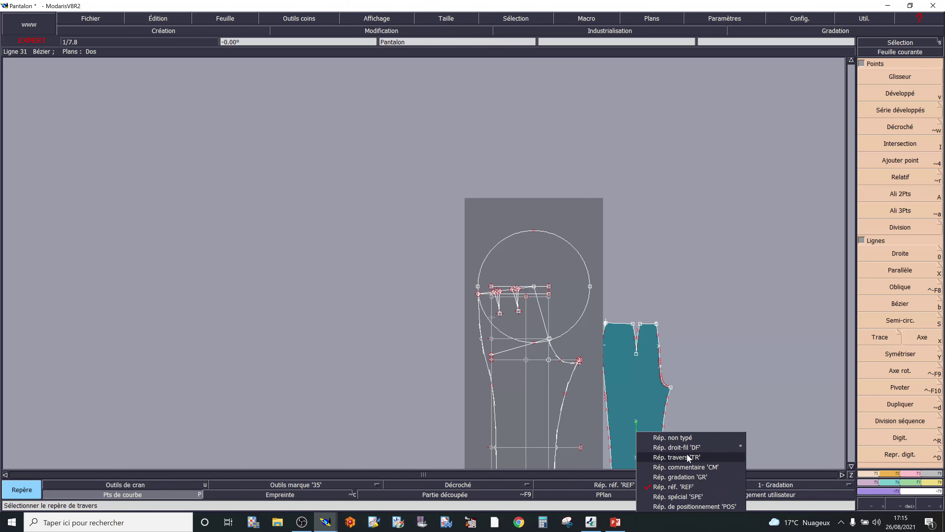
{"action": "left_click", "coordinate": [686, 447]}
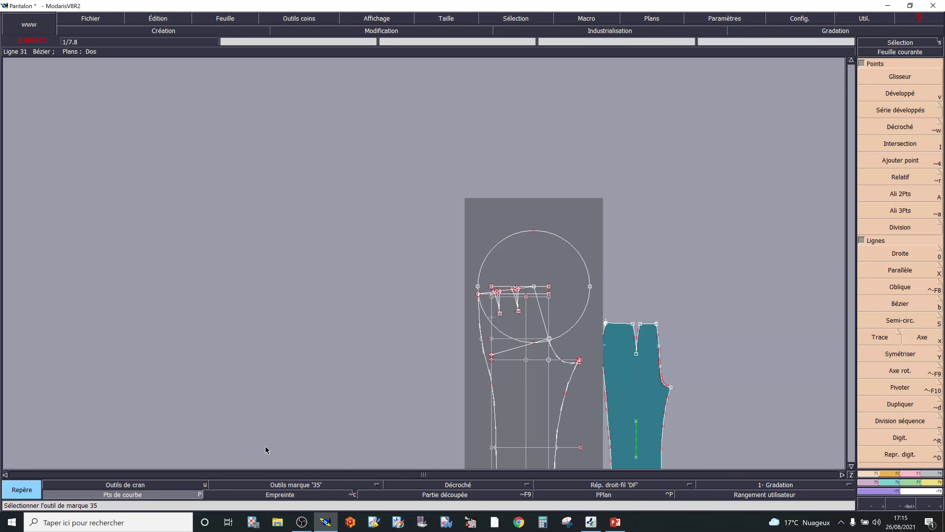
{"action": "left_click", "coordinate": [617, 484]}
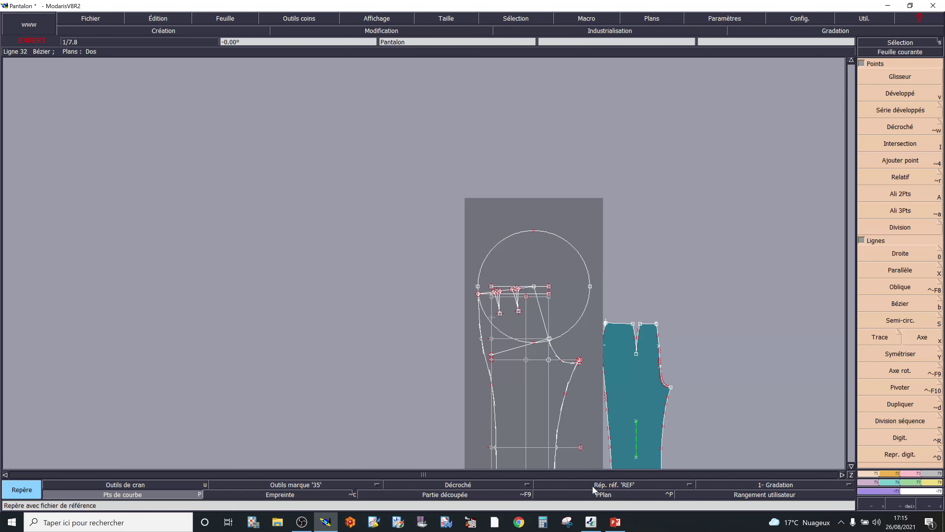
{"action": "left_click", "coordinate": [690, 484]}
{"action": "left_click", "coordinate": [689, 448]}
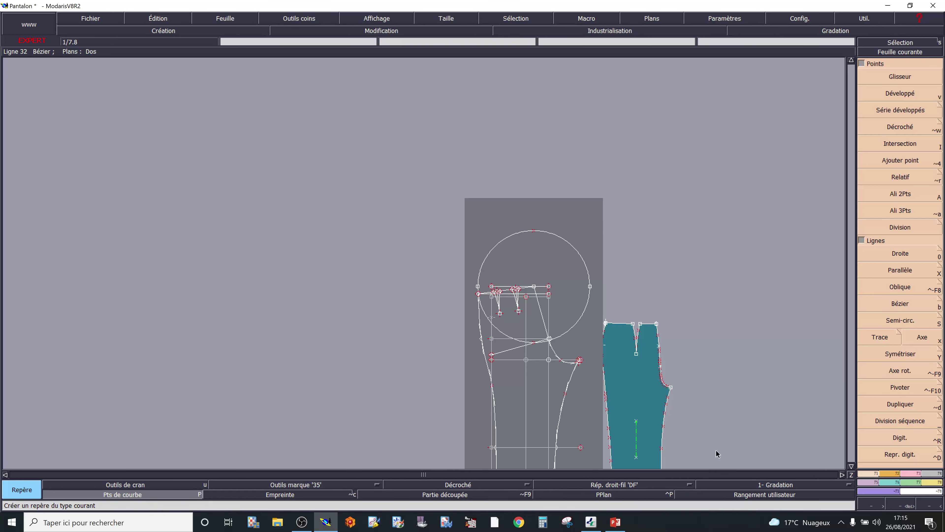
{"action": "left_click", "coordinate": [930, 476]}
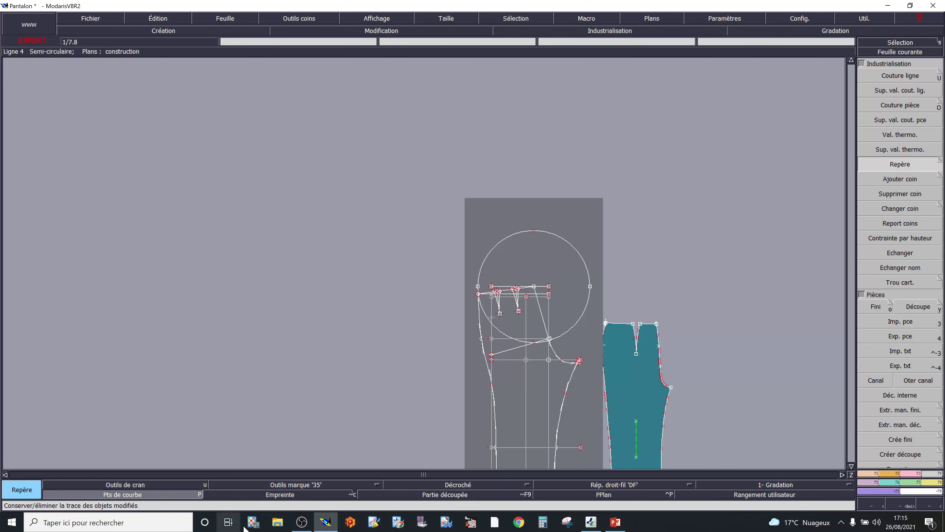
{"action": "left_click", "coordinate": [526, 429]}
{"action": "left_click", "coordinate": [526, 379]}
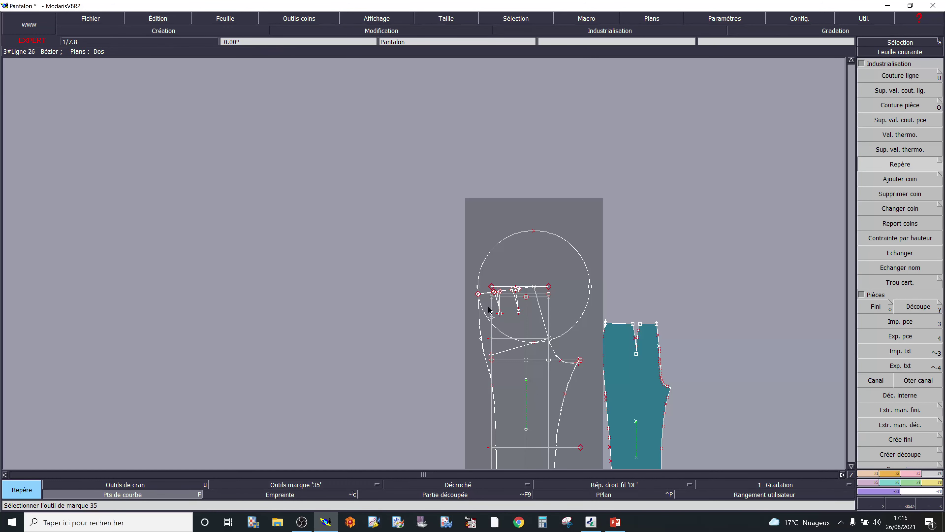
Hide the Construction plan and close the back's hem with a straight line between the lower ends of the outseam and inseam
{"action": "left_click", "coordinate": [651, 19]}
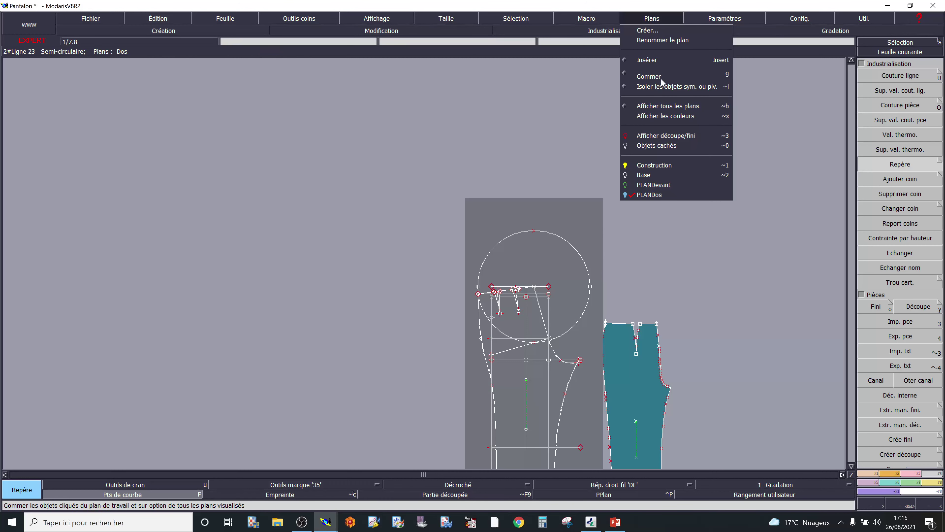
{"action": "left_click", "coordinate": [629, 165]}
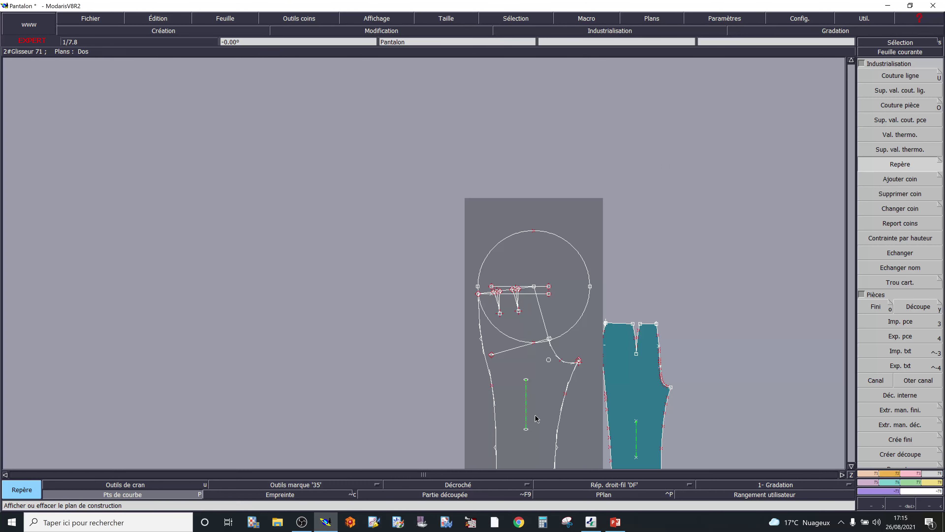
{"action": "key", "text": "F6"}
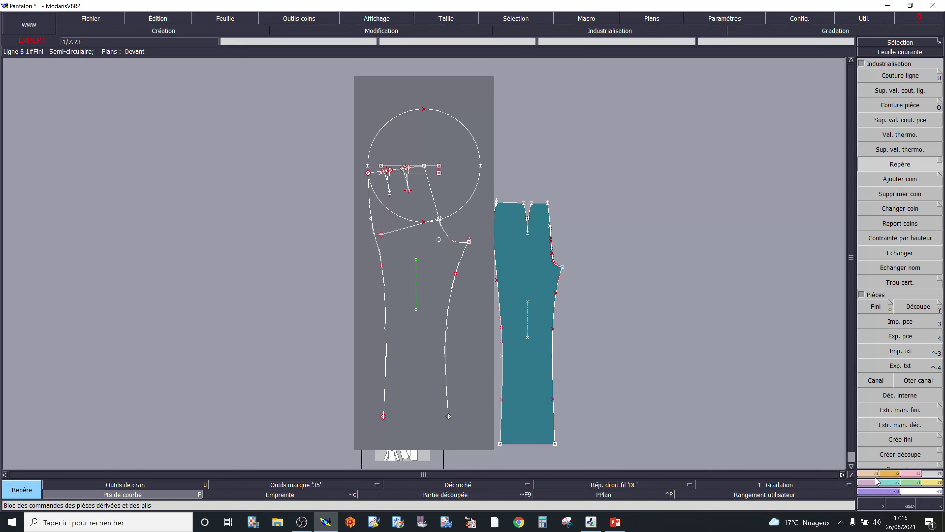
{"action": "key", "text": "F1"}
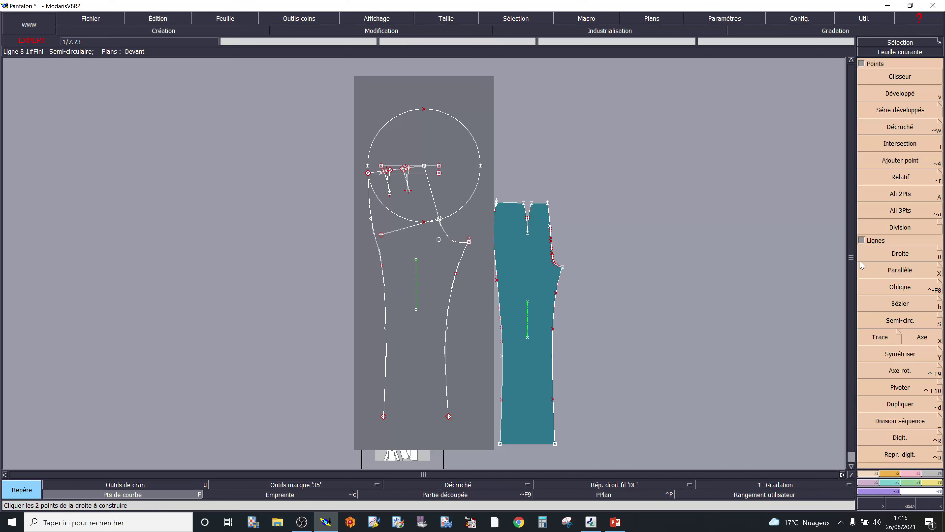
{"action": "left_click", "coordinate": [867, 257]}
{"action": "left_click", "coordinate": [384, 416]}
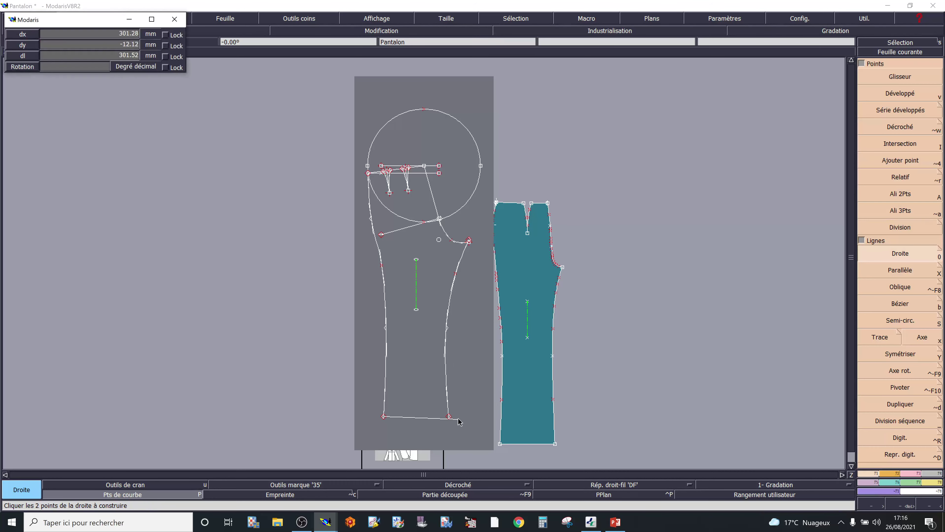
{"action": "left_click", "coordinate": [449, 417]}
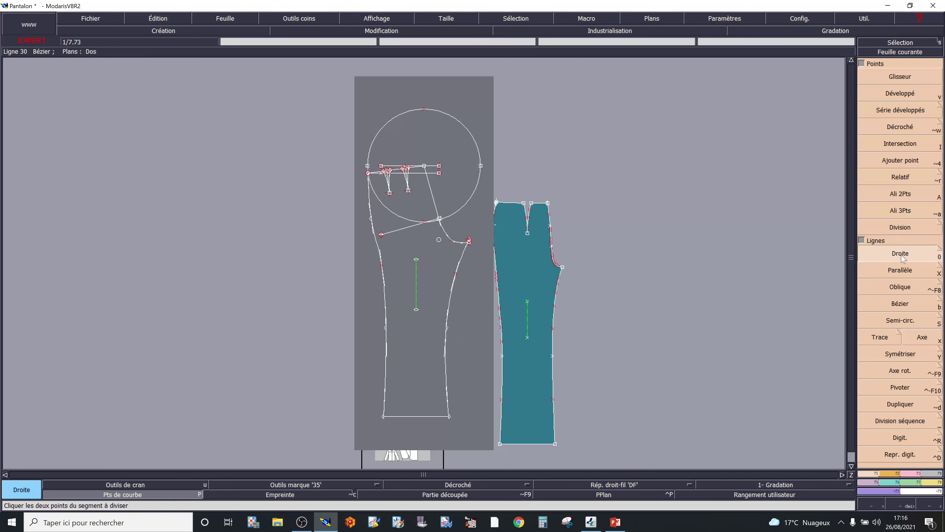
Try to extract the back as a piece with Fini, selecting its leg, hip and waist areas
{"action": "left_click", "coordinate": [938, 475]}
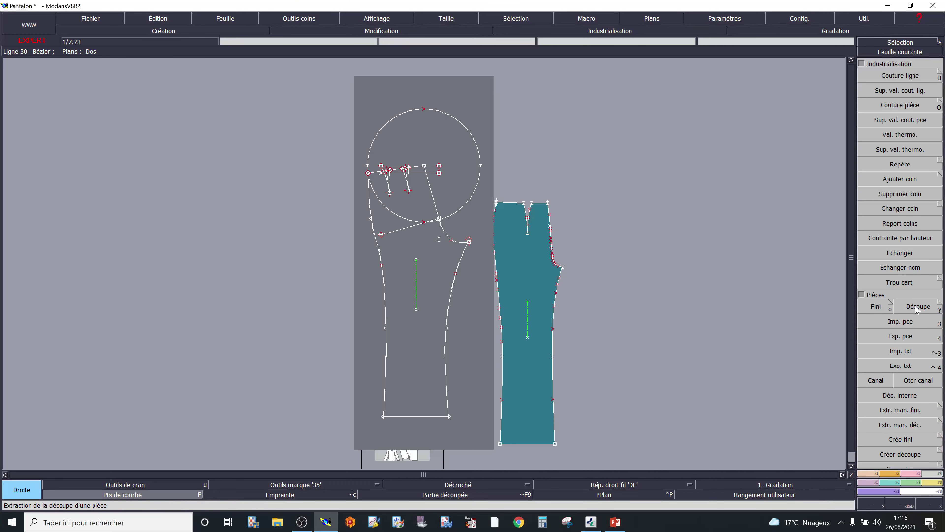
{"action": "left_click", "coordinate": [875, 306]}
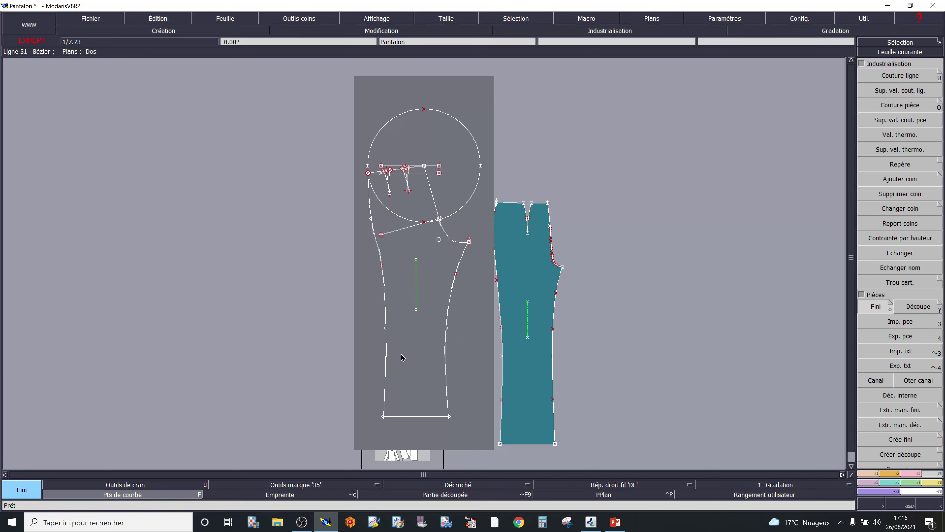
{"action": "left_click", "coordinate": [419, 329]}
{"action": "left_click", "coordinate": [422, 220]}
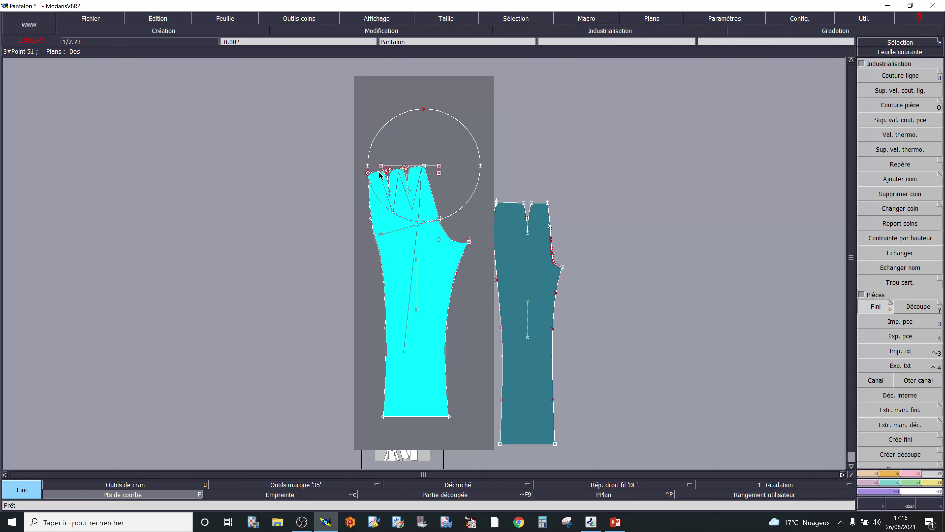
{"action": "left_click", "coordinate": [379, 182]}
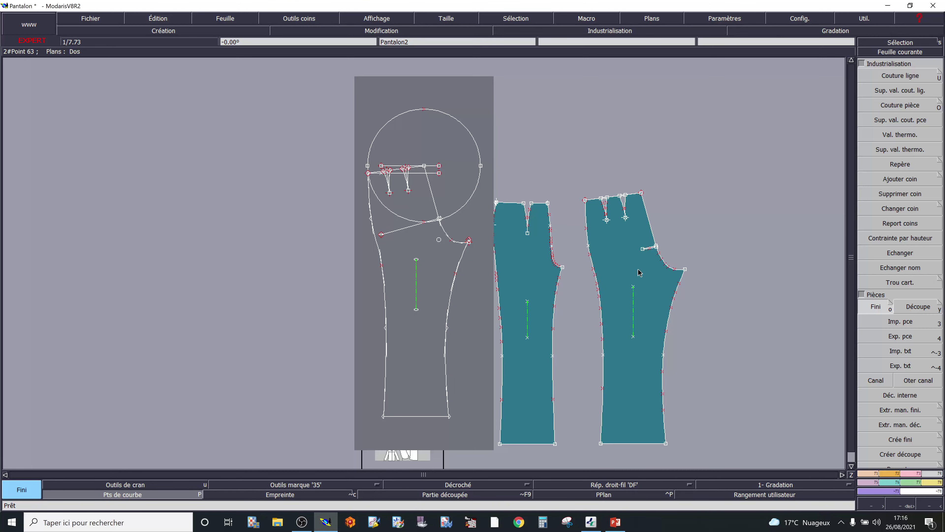
{"action": "scroll", "coordinate": [637, 270], "scroll_direction": "up", "scroll_amount": 2}
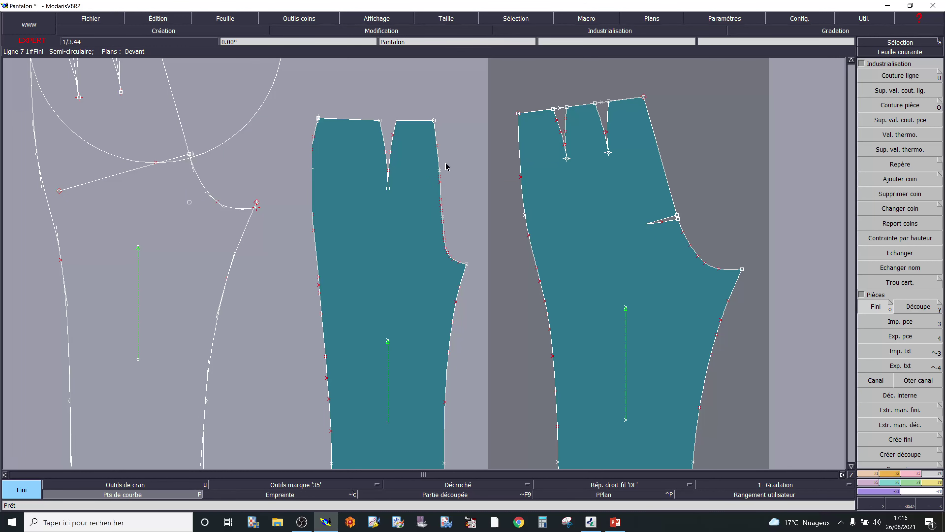
{"action": "scroll", "coordinate": [446, 166], "scroll_direction": "down", "scroll_amount": 2}
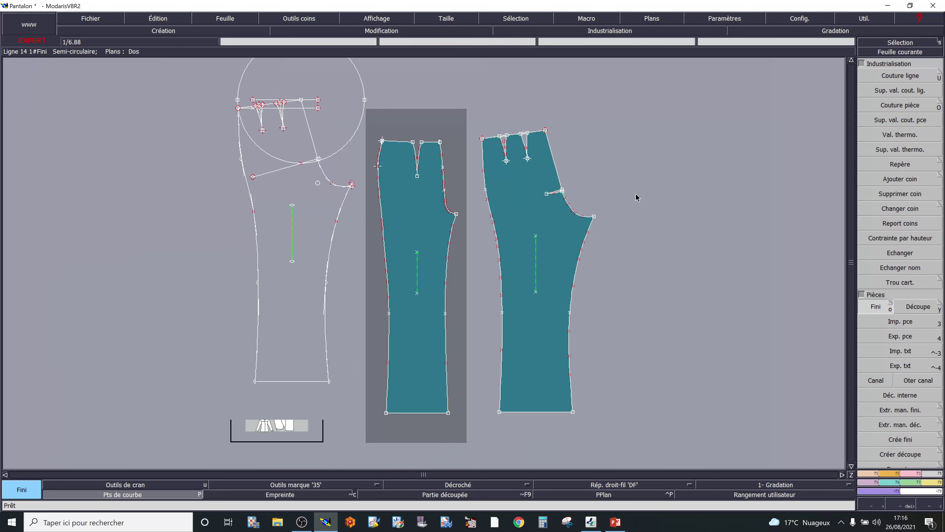
{"action": "key", "text": "ctrl+z"}
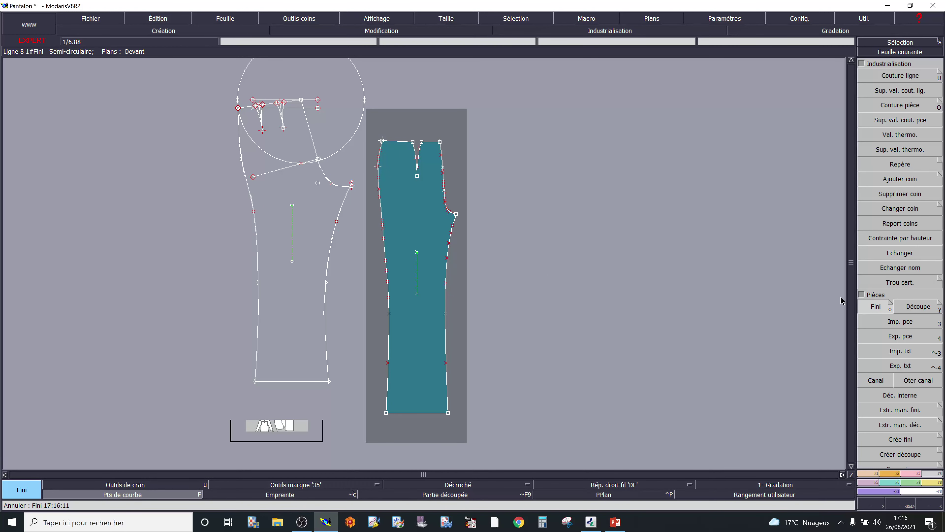
Extract the back as a piece with Fini, selecting its leg, hip and waist areas including those around the darts, and rearrange all sheets
{"action": "left_click", "coordinate": [876, 305]}
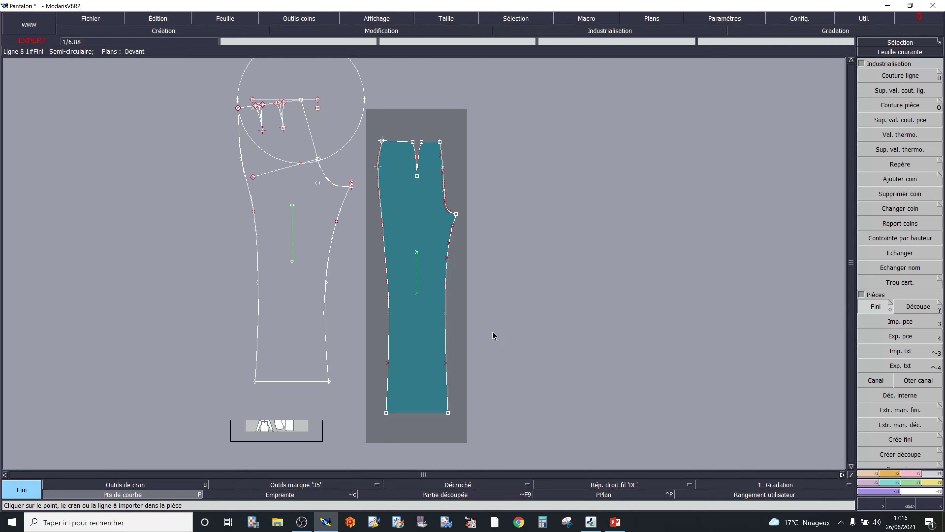
{"action": "left_click", "coordinate": [297, 358]}
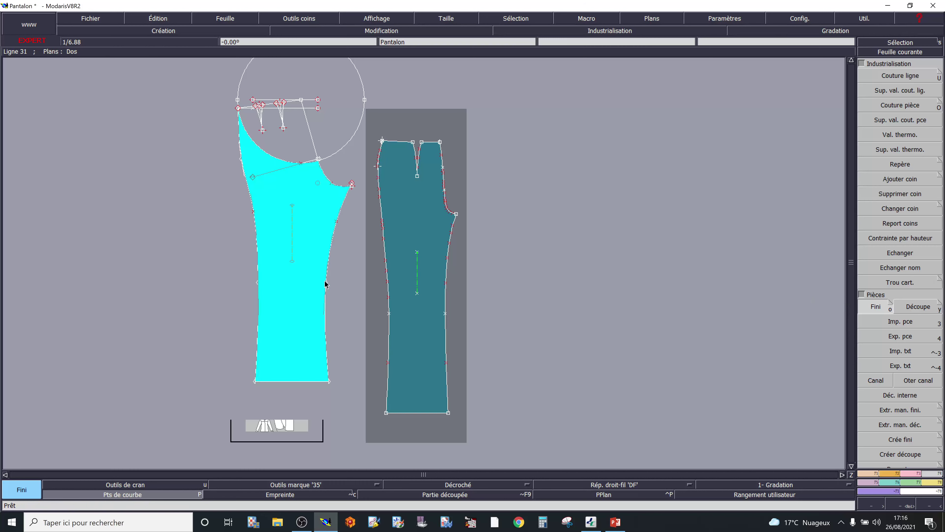
{"action": "left_click", "coordinate": [315, 163]}
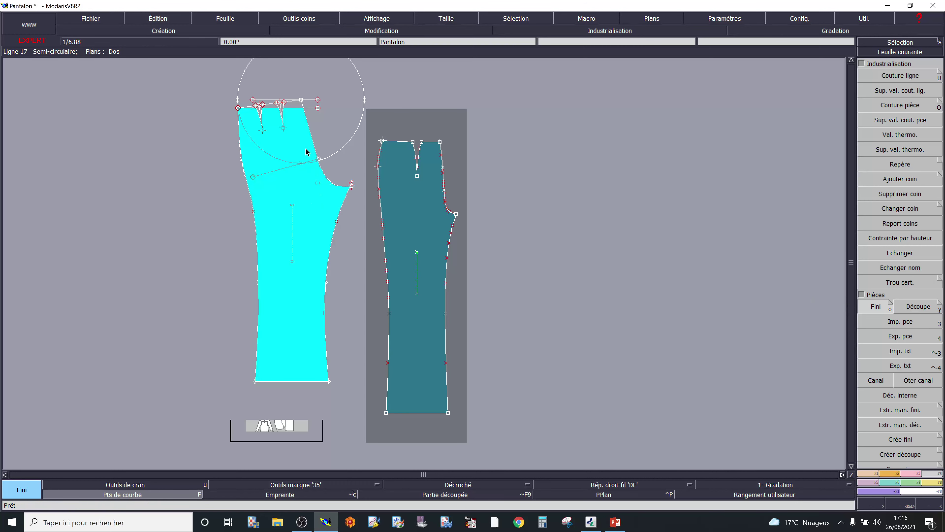
{"action": "left_click", "coordinate": [293, 105]}
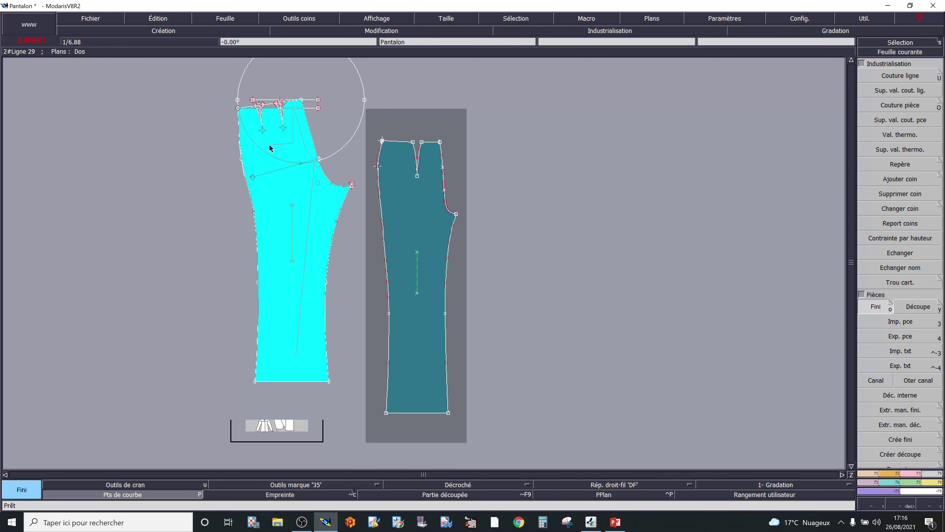
{"action": "left_click", "coordinate": [269, 108]}
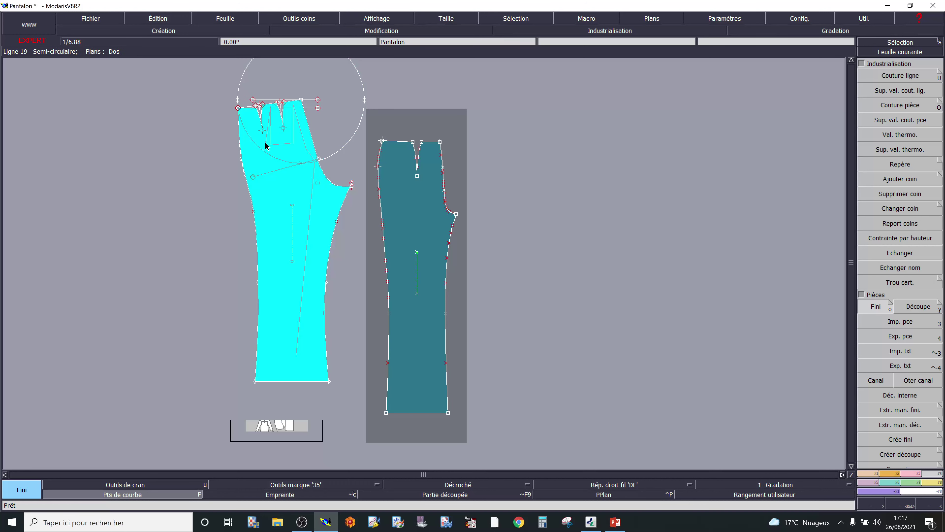
{"action": "left_click", "coordinate": [251, 110]}
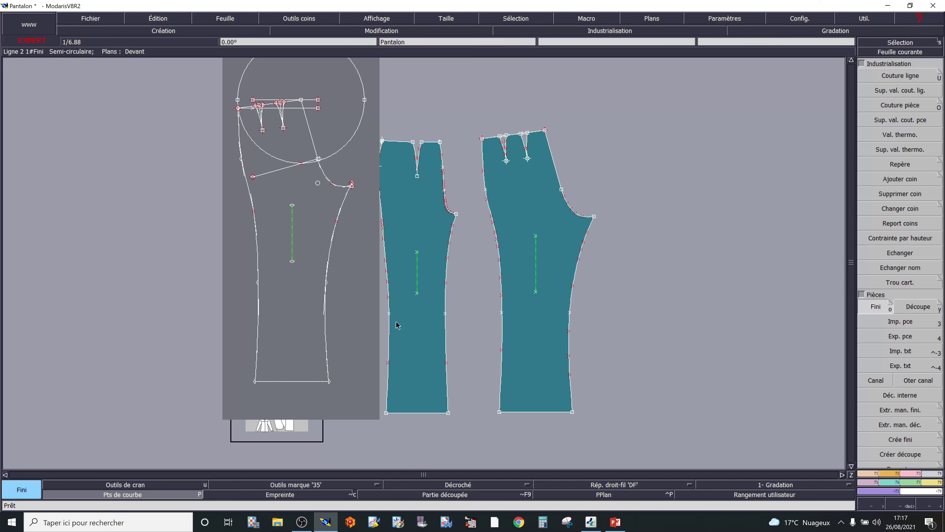
{"action": "key", "text": "F8"}
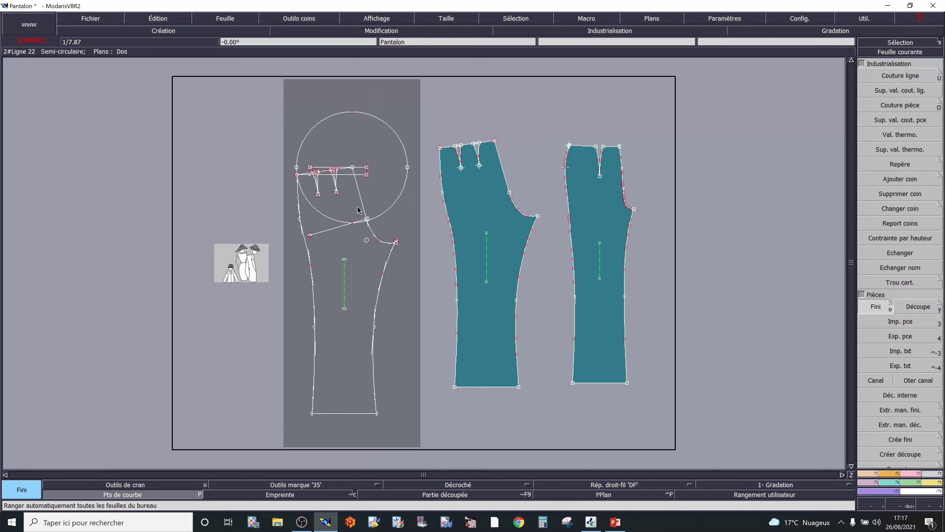
Display the PLANDevant and Construction plans together with the back plan on the base sheet
{"action": "left_click", "coordinate": [652, 18]}
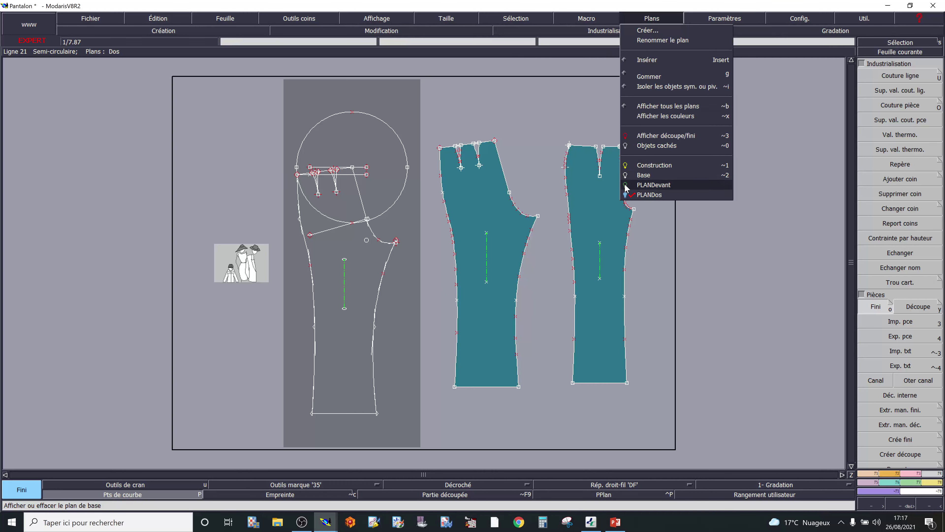
{"action": "left_click", "coordinate": [648, 185]}
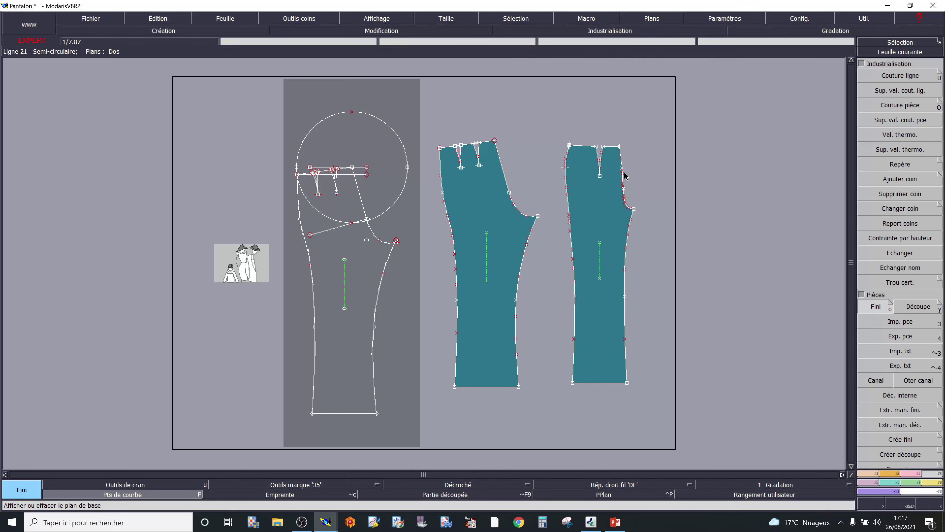
{"action": "left_click", "coordinate": [650, 18]}
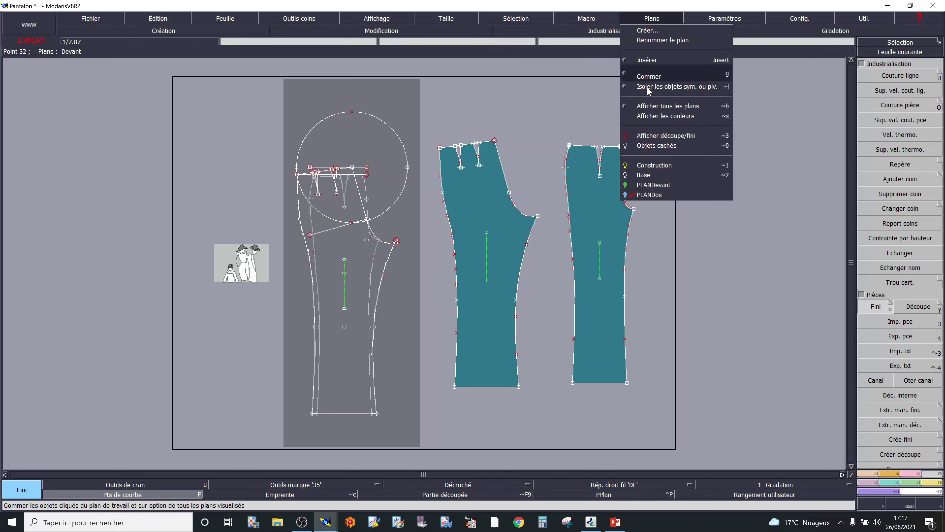
{"action": "left_click", "coordinate": [627, 168]}
{"action": "scroll", "coordinate": [355, 283], "scroll_direction": "up", "scroll_amount": 2}
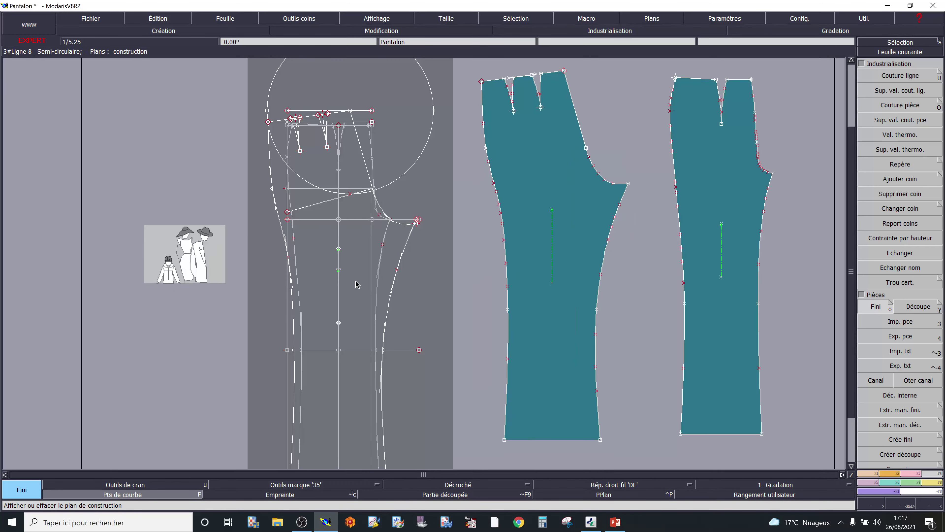
{"action": "scroll", "coordinate": [359, 285], "scroll_direction": "down", "scroll_amount": 3}
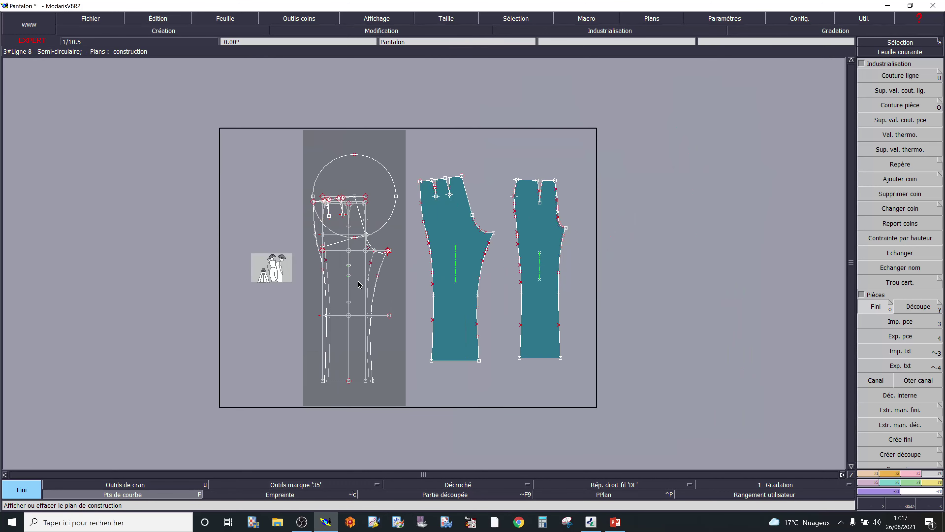
{"action": "scroll", "coordinate": [359, 285], "scroll_direction": "up", "scroll_amount": 2}
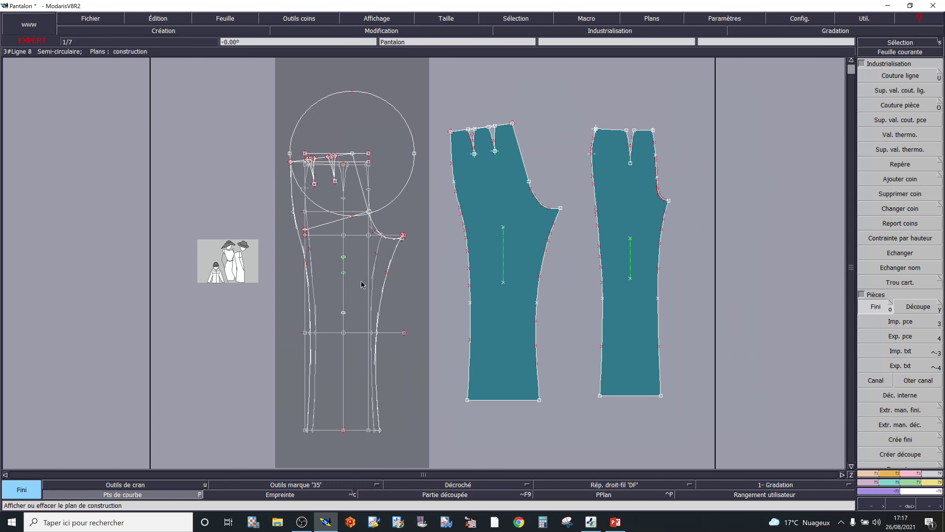
{"action": "scroll", "coordinate": [362, 285], "scroll_direction": "down", "scroll_amount": 3}
{"action": "scroll", "coordinate": [363, 285], "scroll_direction": "up", "scroll_amount": 2}
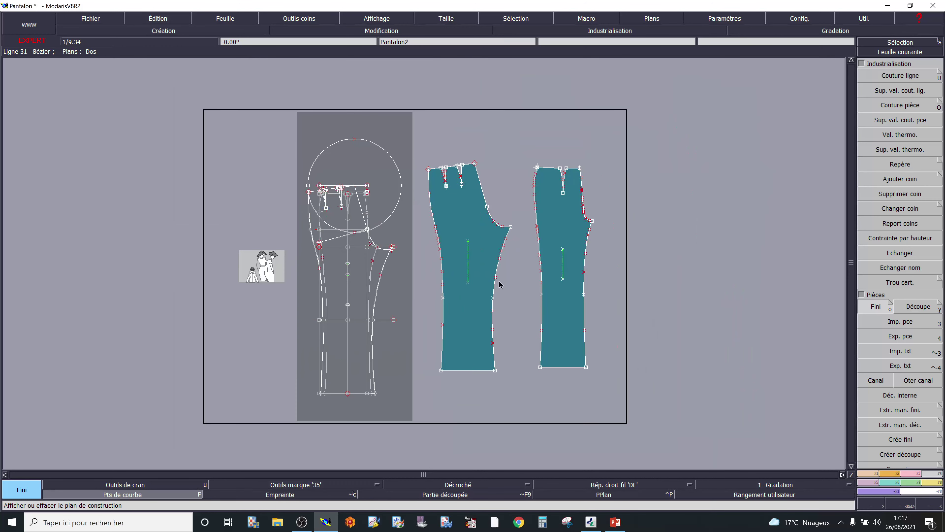